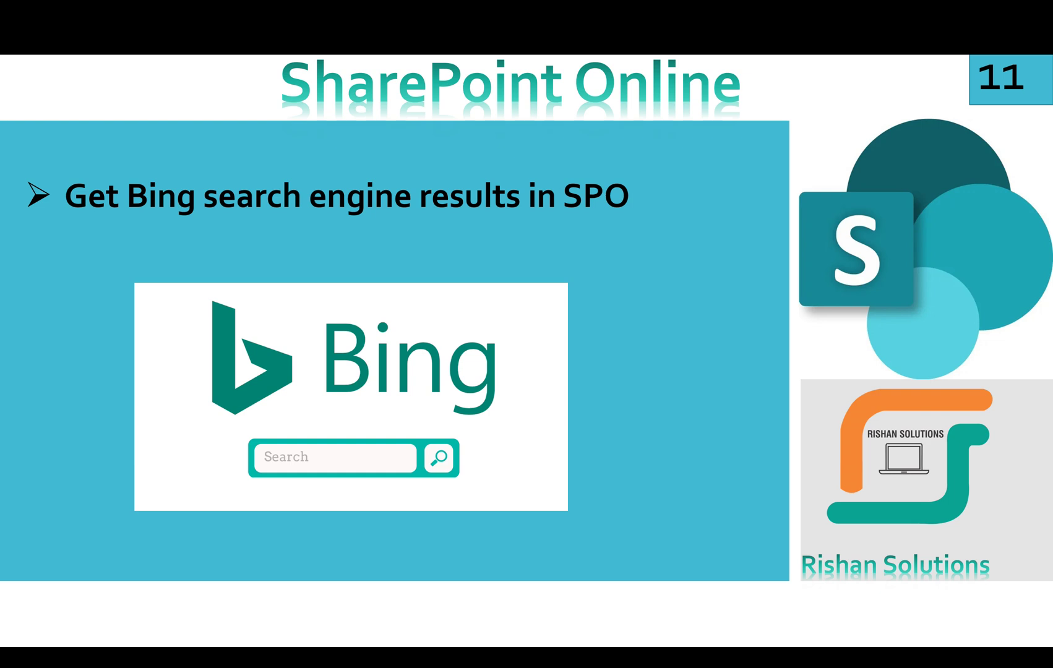
Step: Switch to the Rishan Solutions SharePoint site and open its full site settings page from the site information
{"action": "key", "text": "alt+Tab"}
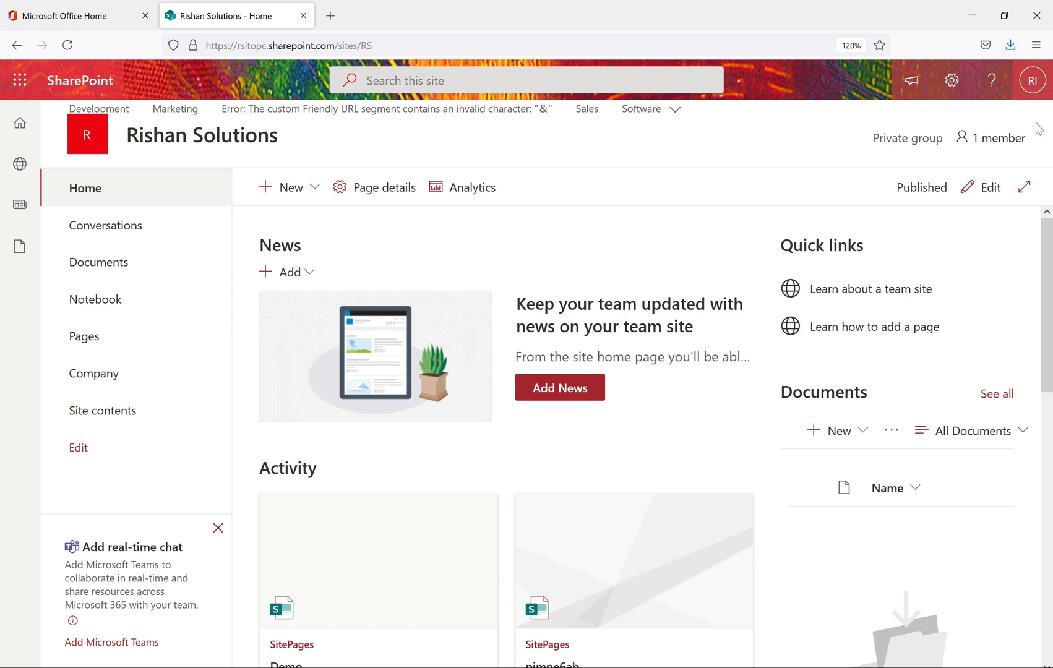
{"action": "left_click", "coordinate": [952, 87]}
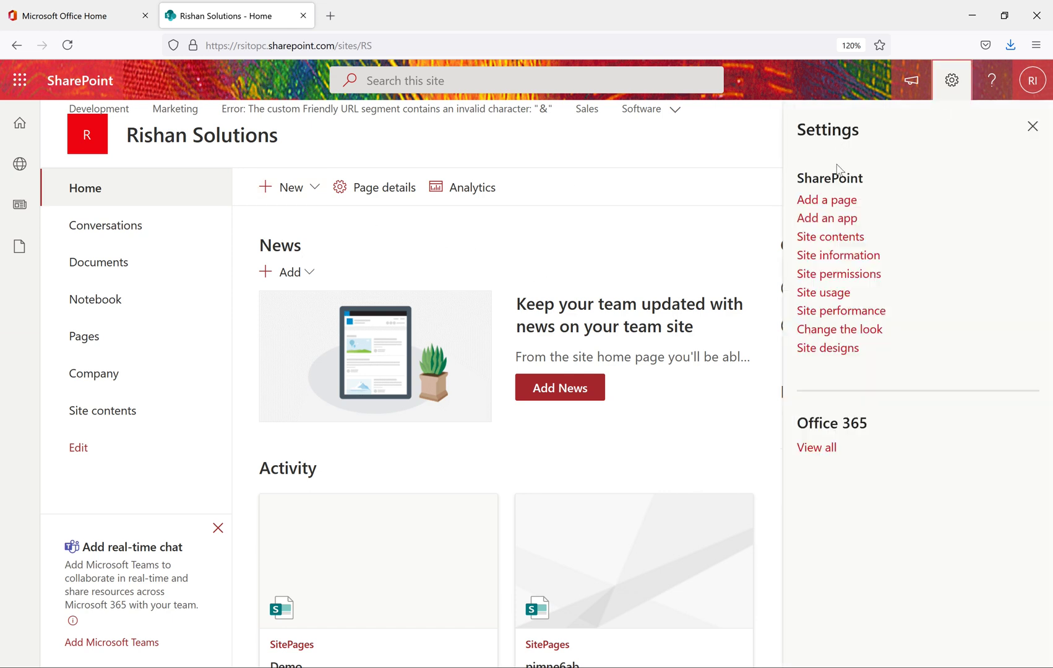
{"action": "left_click", "coordinate": [834, 259]}
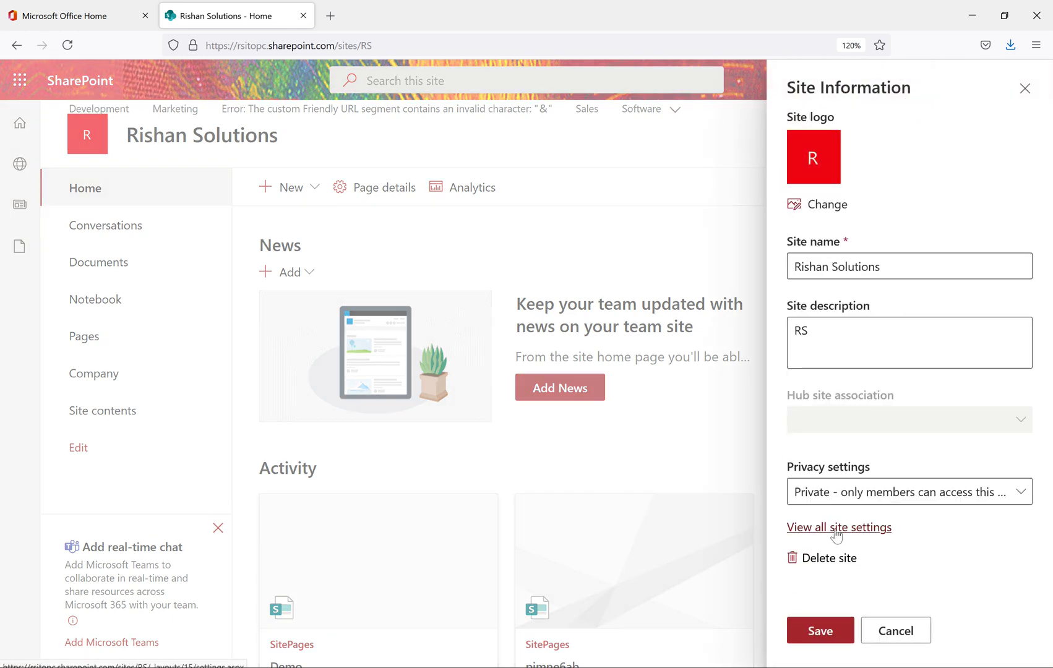
{"action": "left_click", "coordinate": [837, 527]}
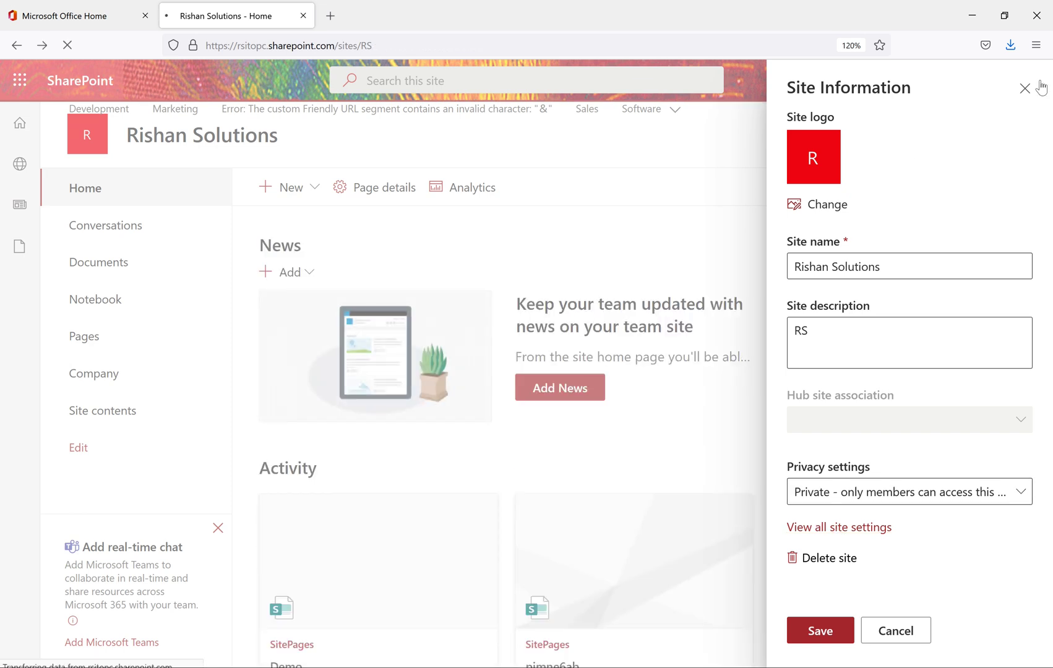
Step: Open the site's search Result Sources management page from the site settings
{"action": "scroll", "coordinate": [347, 319], "scroll_direction": "down", "scroll_amount": 5}
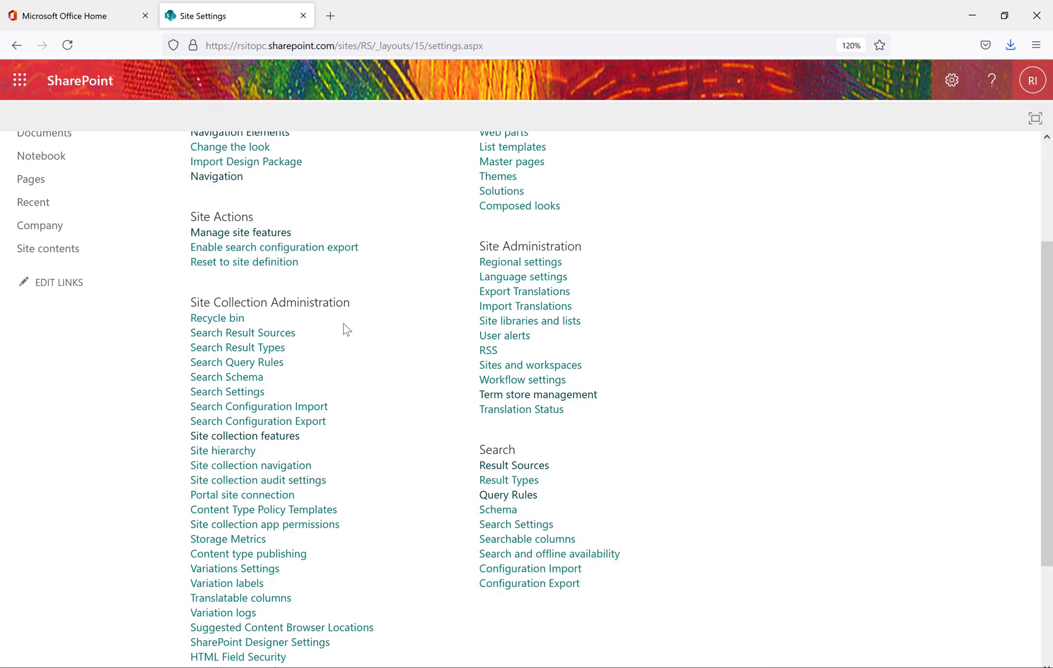
{"action": "scroll", "coordinate": [340, 340], "scroll_direction": "up", "scroll_amount": 3}
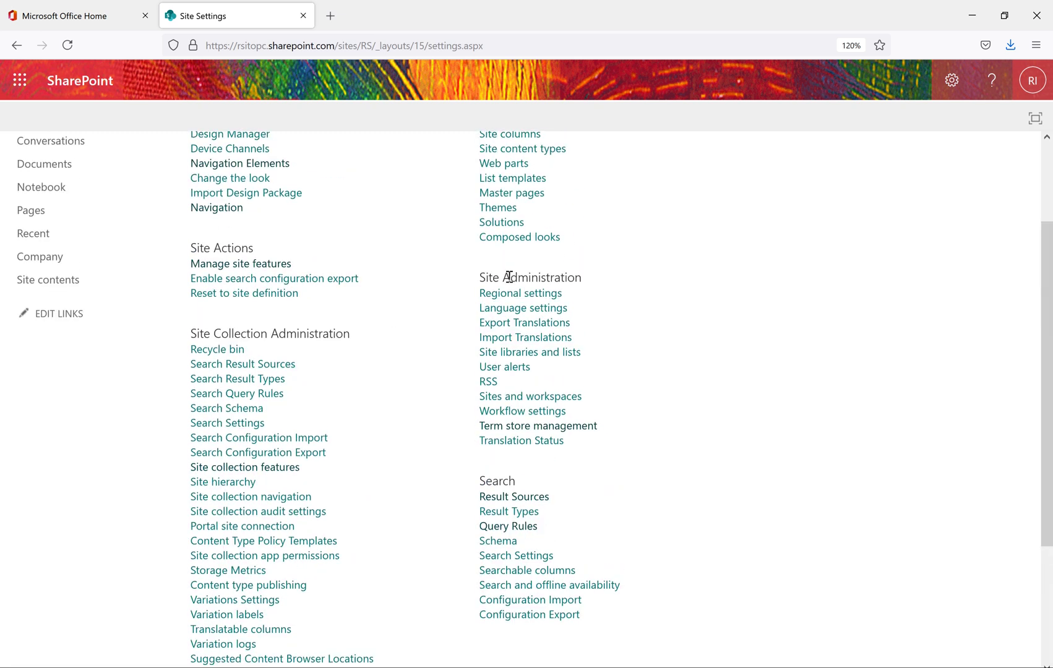
{"action": "scroll", "coordinate": [544, 494], "scroll_direction": "down", "scroll_amount": 2}
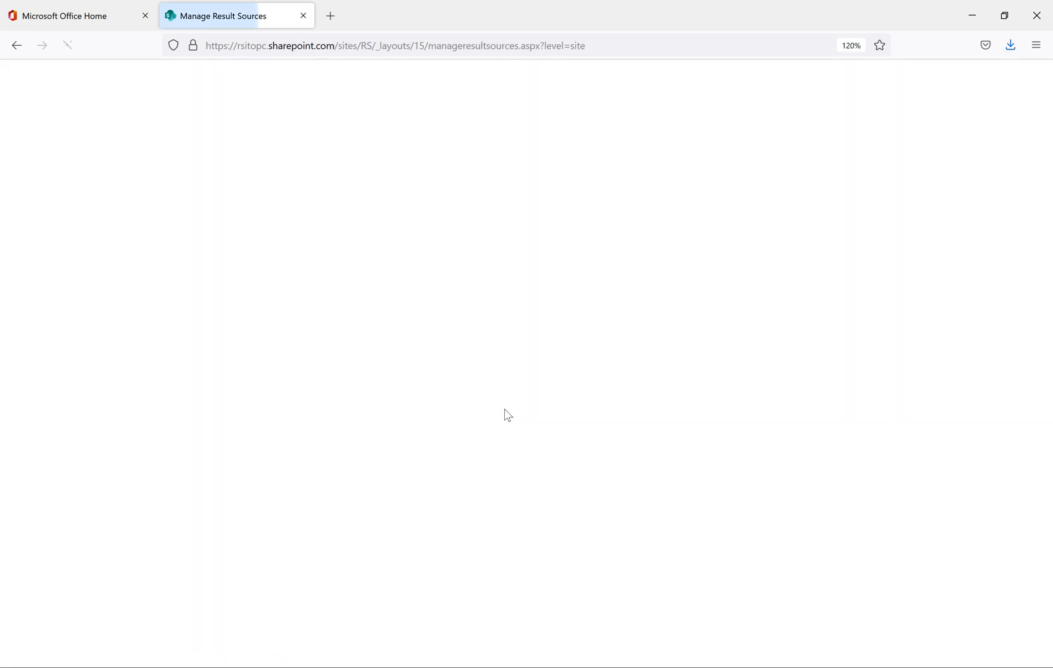
Step: Look over the existing result sources and start adding a new result source
{"action": "scroll", "coordinate": [334, 336], "scroll_direction": "down", "scroll_amount": 3}
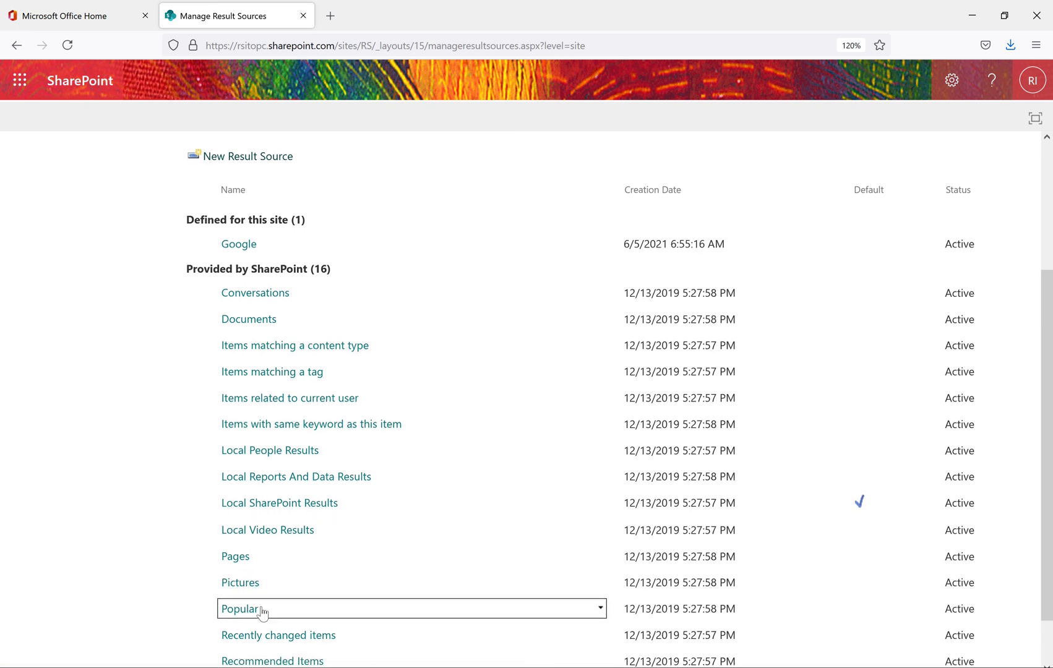
{"action": "scroll", "coordinate": [266, 594], "scroll_direction": "down", "scroll_amount": 2}
{"action": "scroll", "coordinate": [321, 498], "scroll_direction": "up", "scroll_amount": 5}
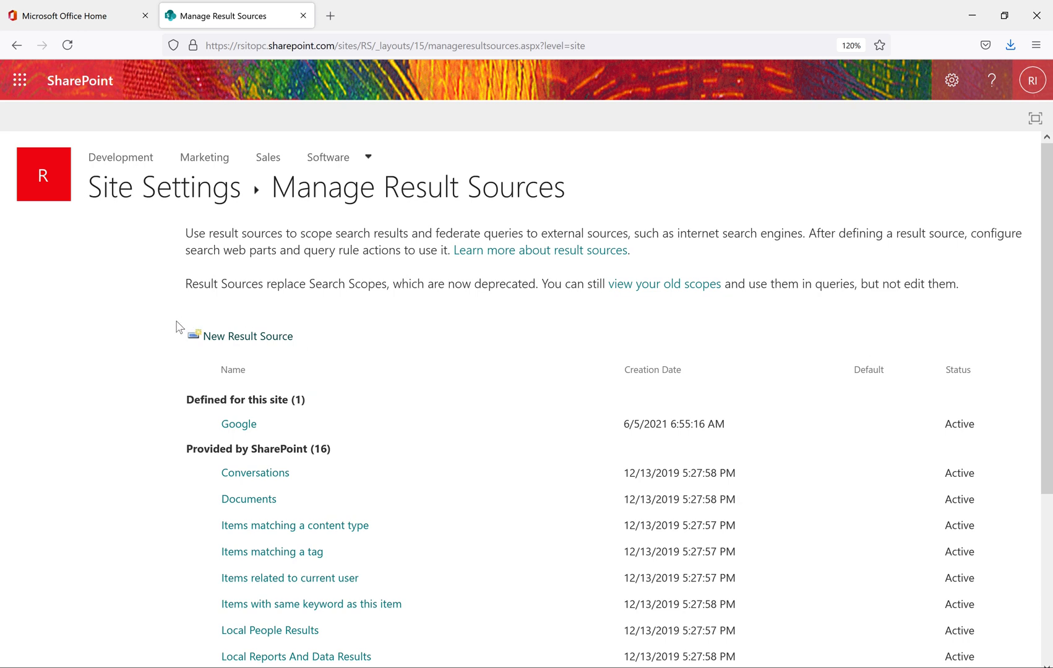
{"action": "left_click", "coordinate": [253, 342]}
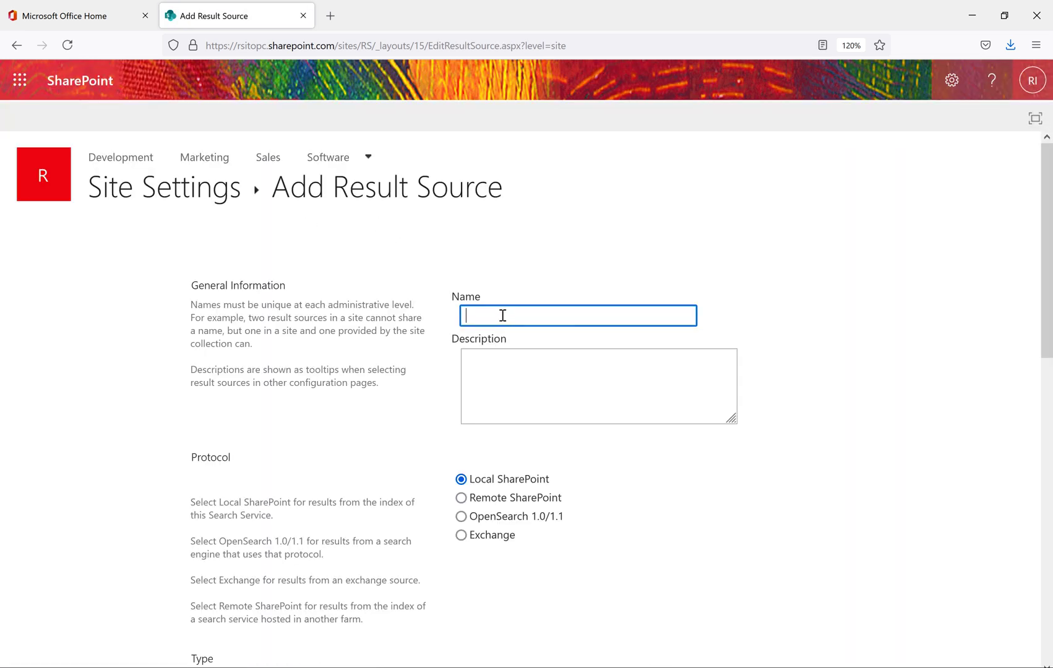
Step: Name the new result source Bing and enter the description "Get search results from Bing"
{"action": "left_click", "coordinate": [502, 316]}
{"action": "type", "text": "Bing"}
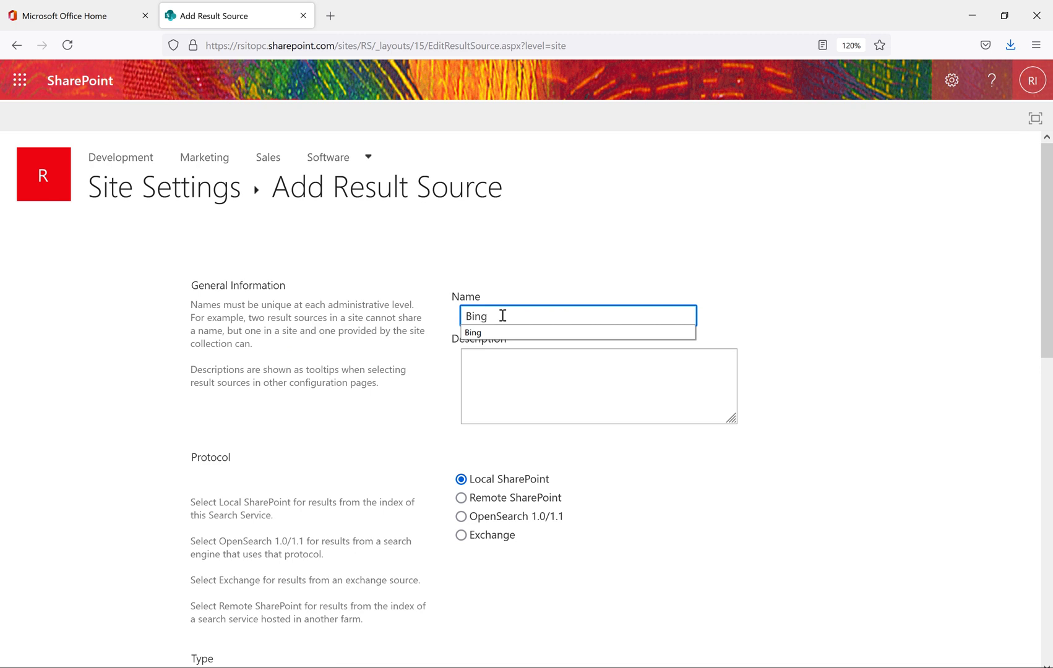
{"action": "left_click", "coordinate": [679, 277]}
{"action": "left_click", "coordinate": [511, 368]}
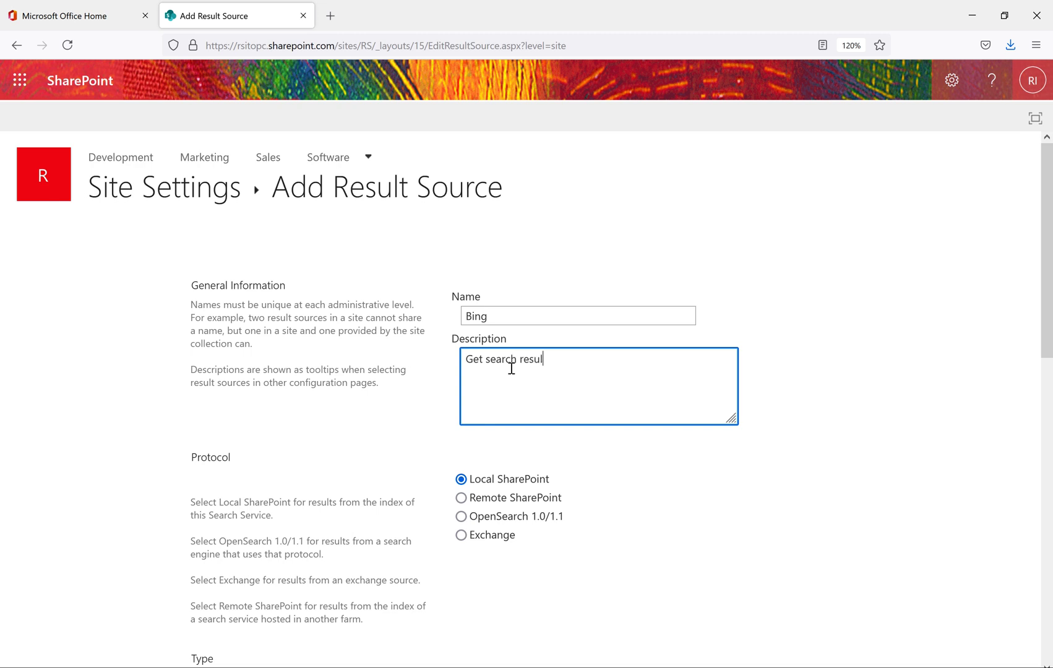
{"action": "type", "text": "Get search results from Bing"}
{"action": "left_click", "coordinate": [848, 365]}
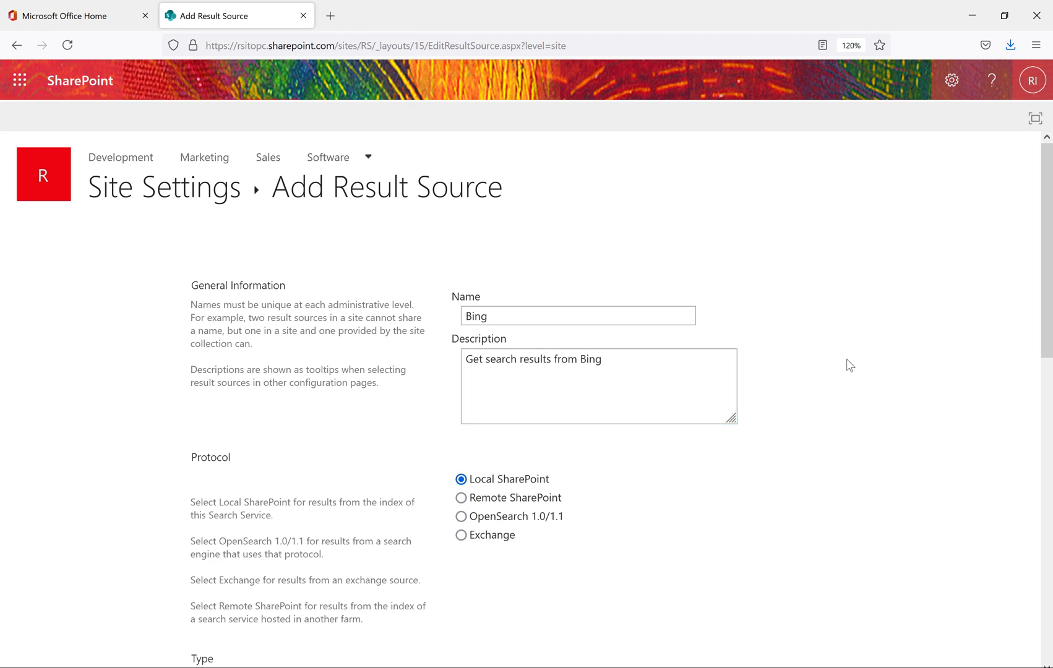
Step: Set the result source's protocol to OpenSearch 1.0/1.1
{"action": "scroll", "coordinate": [751, 377], "scroll_direction": "down", "scroll_amount": 2}
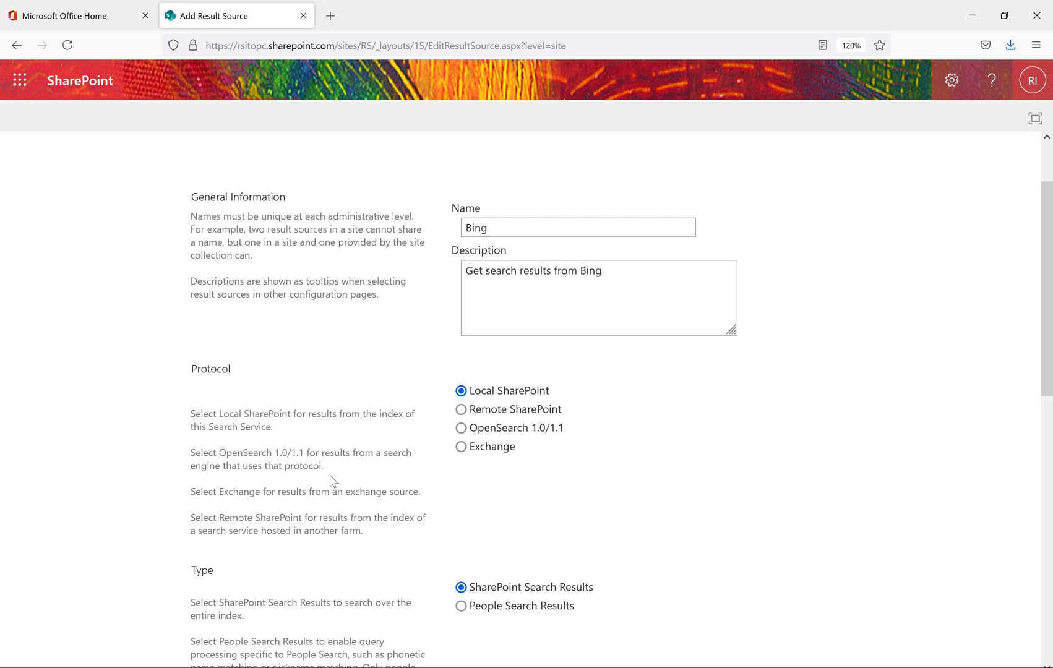
{"action": "left_click_drag", "start_coordinate": [331, 480], "coordinate": [205, 452]}
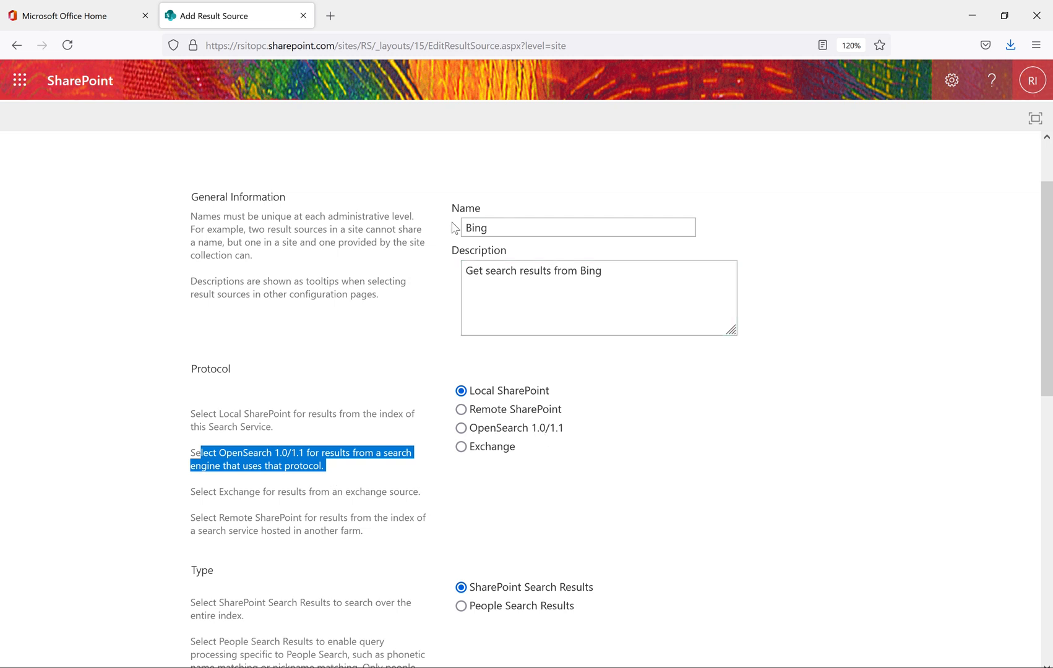
{"action": "left_click", "coordinate": [460, 428]}
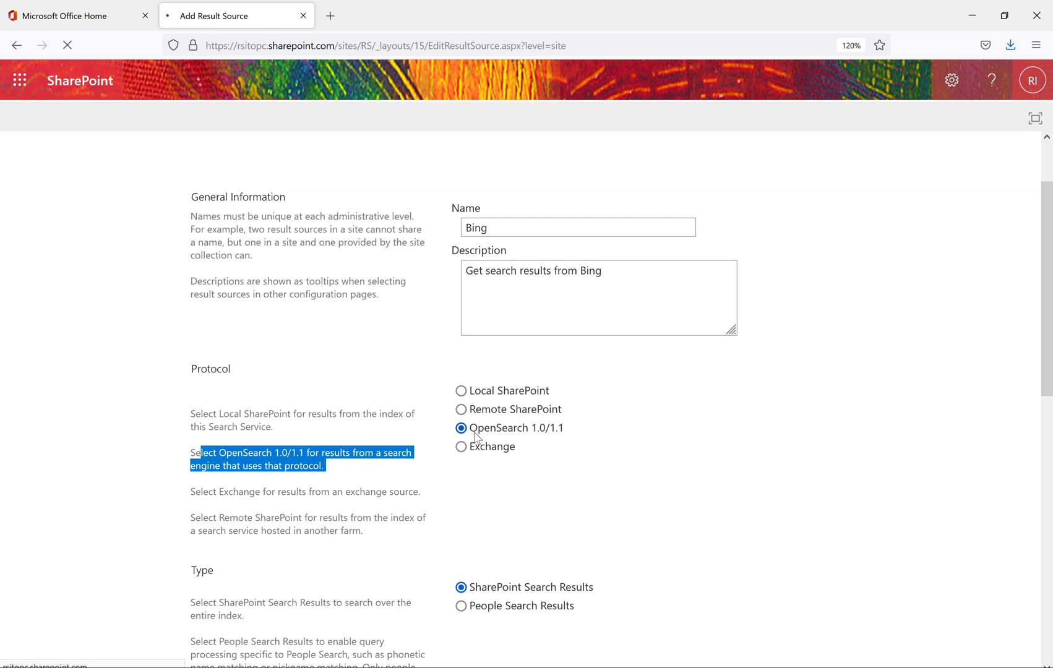
Step: Examine the Query Transform value and the Source Url requirements of the new result source
{"action": "scroll", "coordinate": [634, 380], "scroll_direction": "down", "scroll_amount": 3}
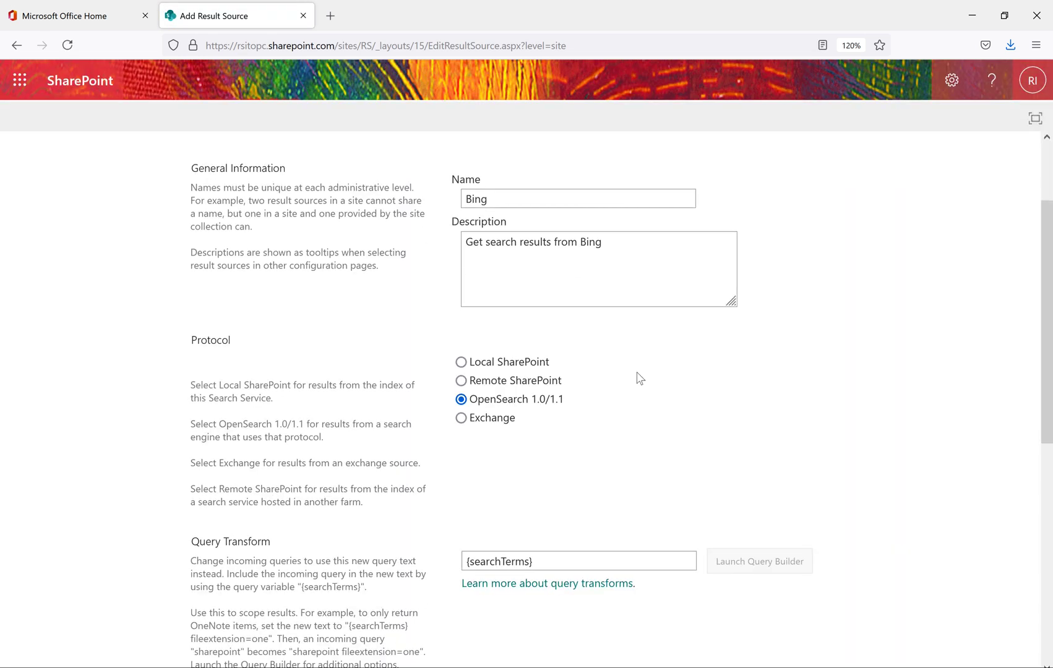
{"action": "scroll", "coordinate": [623, 313], "scroll_direction": "down", "scroll_amount": 2}
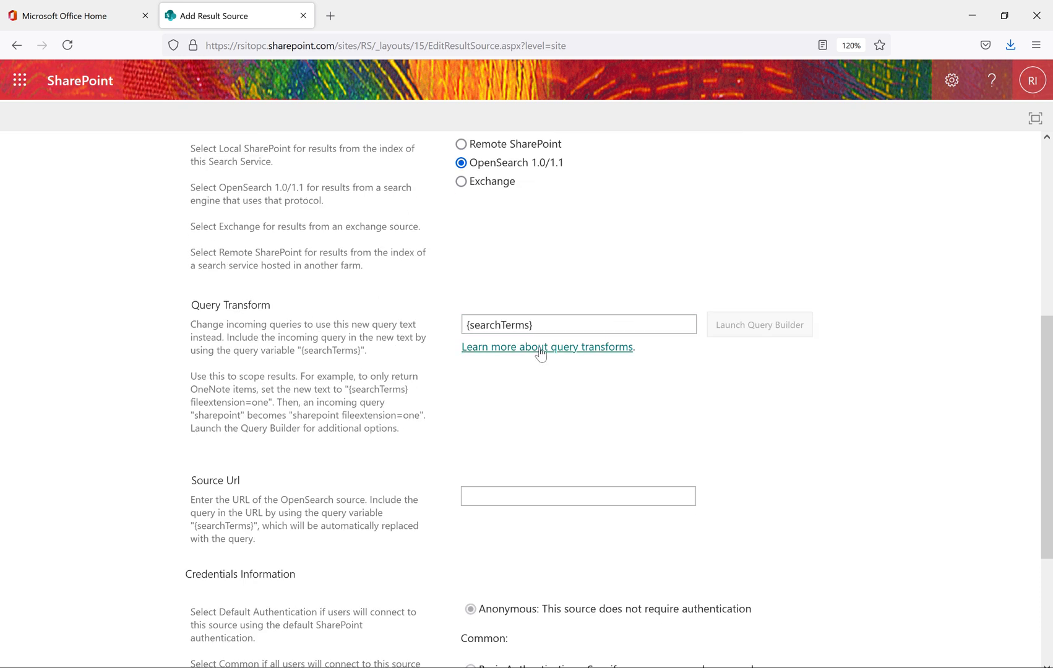
{"action": "left_click", "coordinate": [557, 329]}
{"action": "left_click_drag", "start_coordinate": [557, 329], "coordinate": [460, 328]}
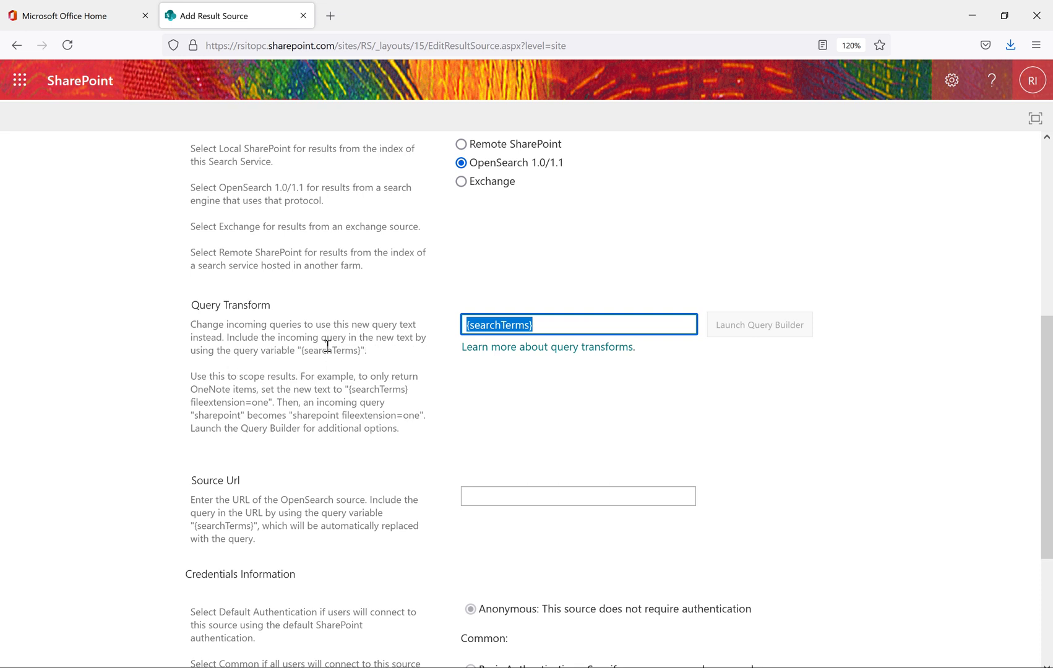
{"action": "scroll", "coordinate": [381, 377], "scroll_direction": "down", "scroll_amount": 5}
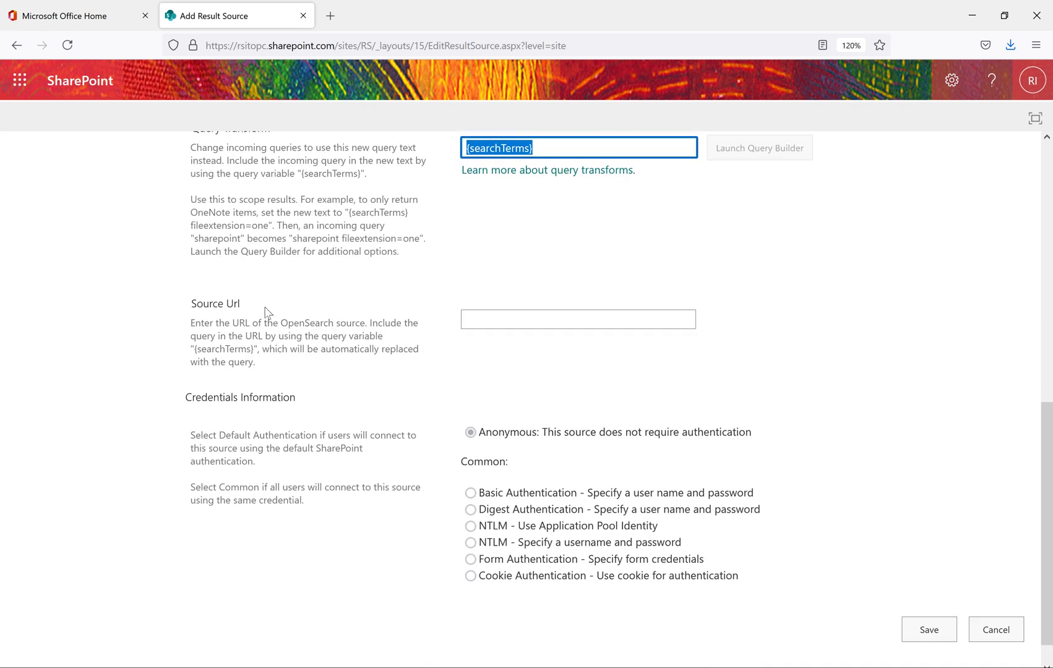
{"action": "left_click_drag", "start_coordinate": [266, 311], "coordinate": [187, 309]}
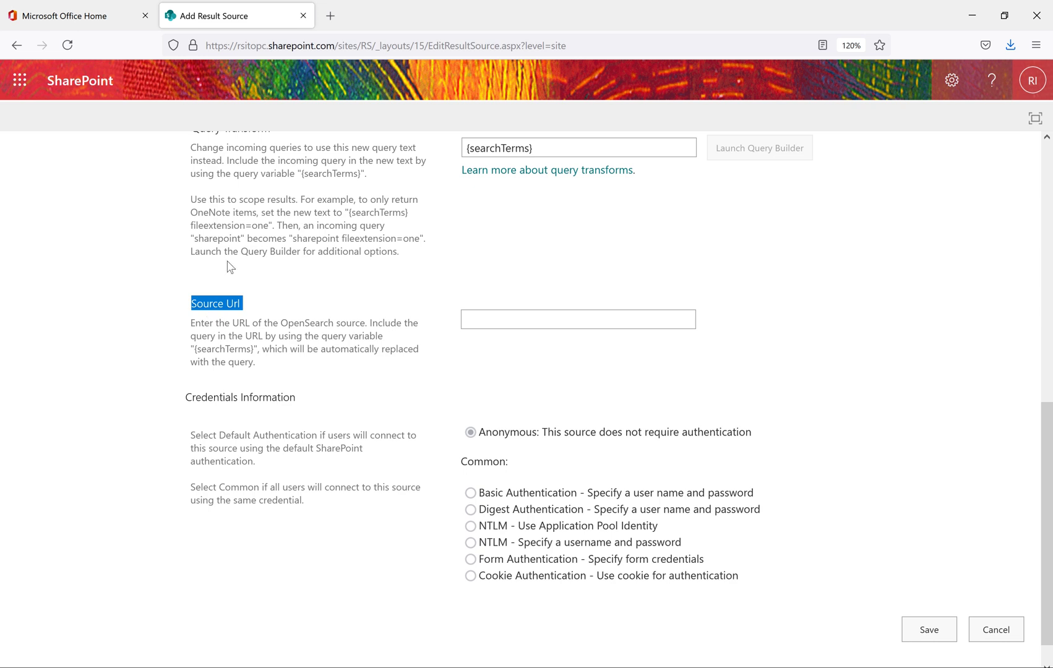
Step: Open bing.com in a new browser tab and search it for "Sharepoint"
{"action": "left_click", "coordinate": [331, 15]}
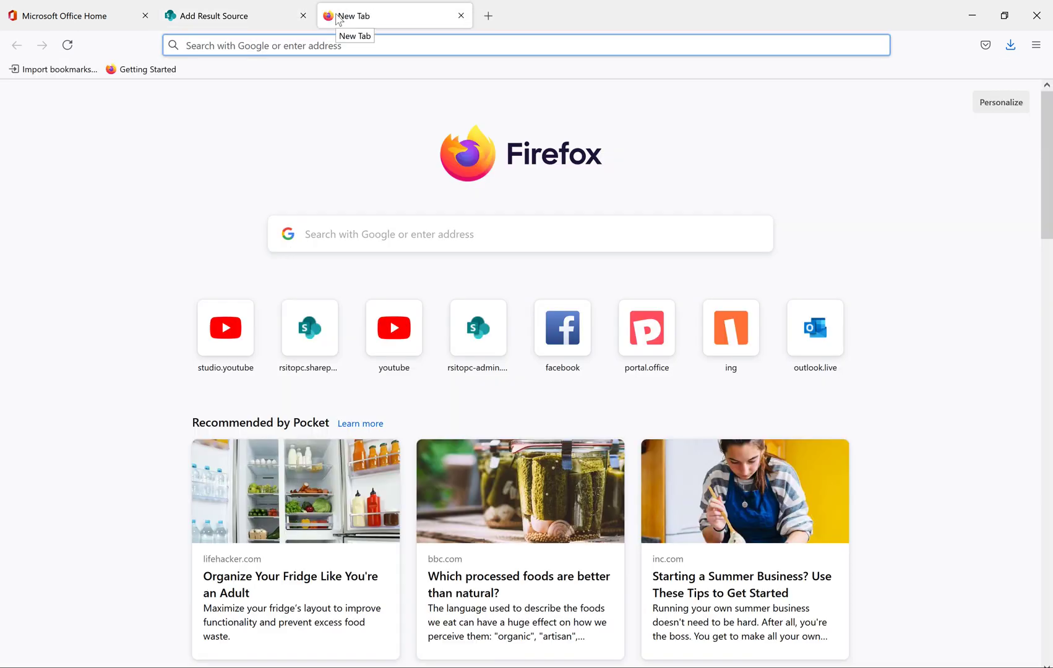
{"action": "type", "text": "bing.com"}
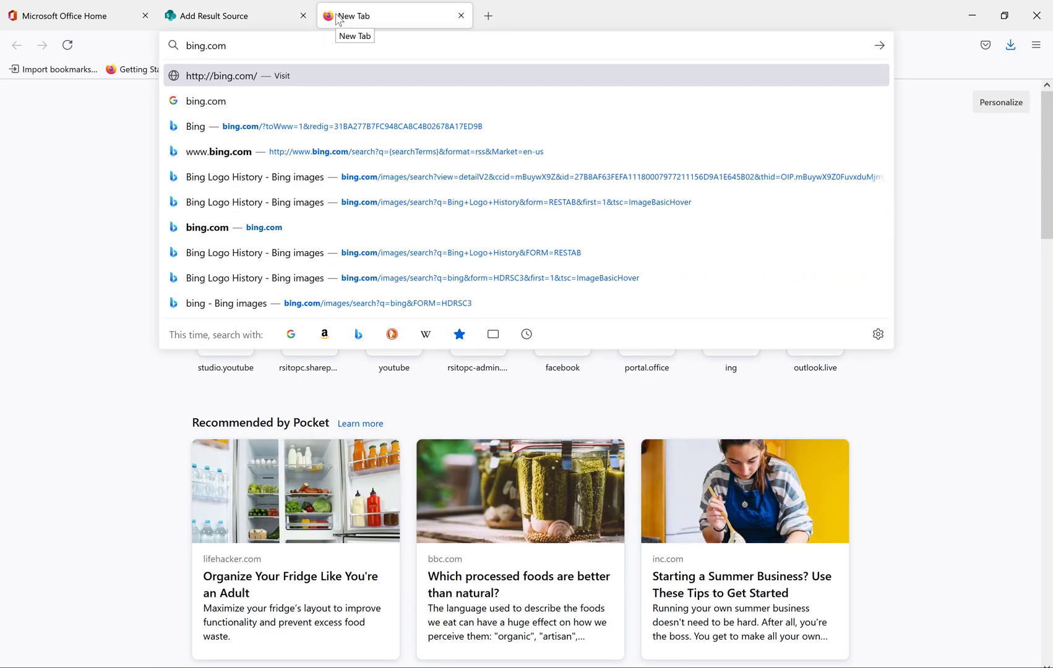
{"action": "key", "text": "Return"}
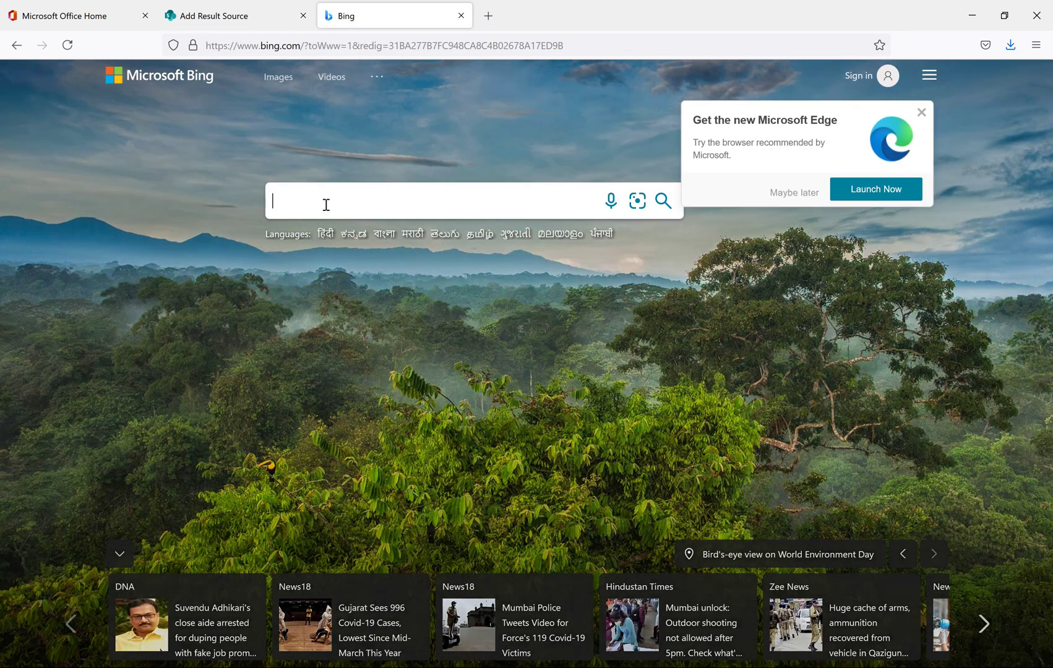
{"action": "left_click", "coordinate": [326, 205]}
{"action": "type", "text": "Sh"}
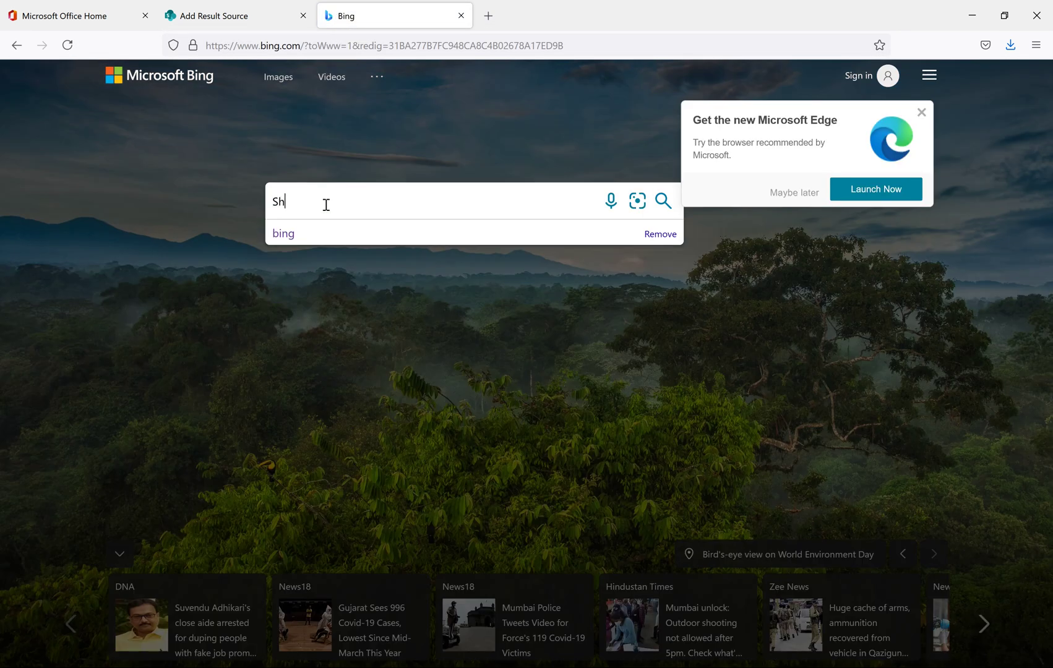
{"action": "type", "text": "arepoin"}
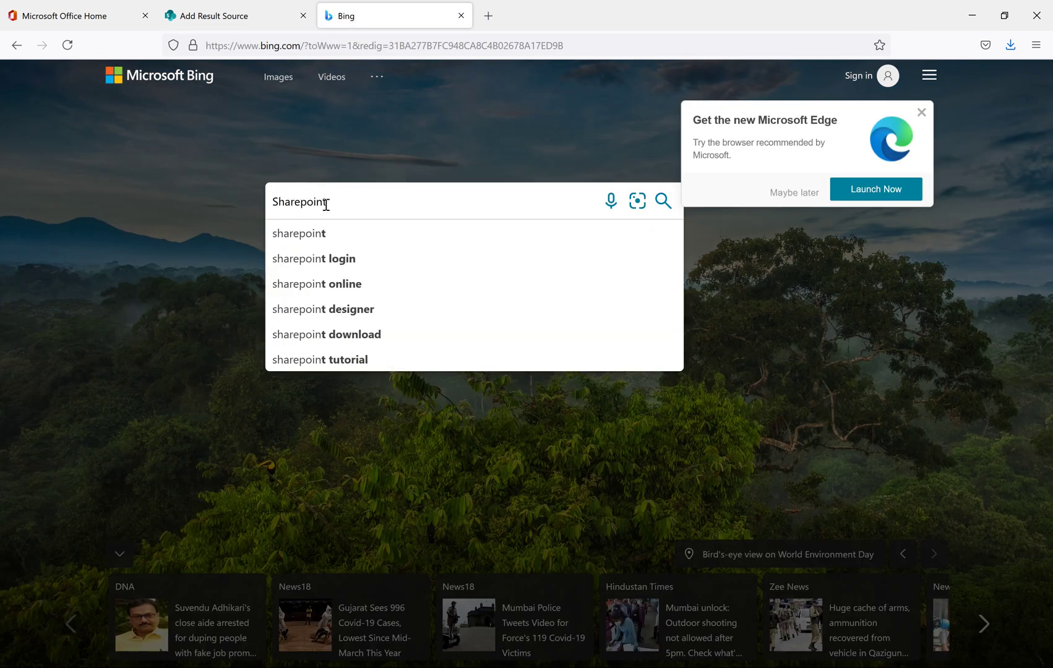
{"action": "type", "text": "t"}
{"action": "key", "text": "Return"}
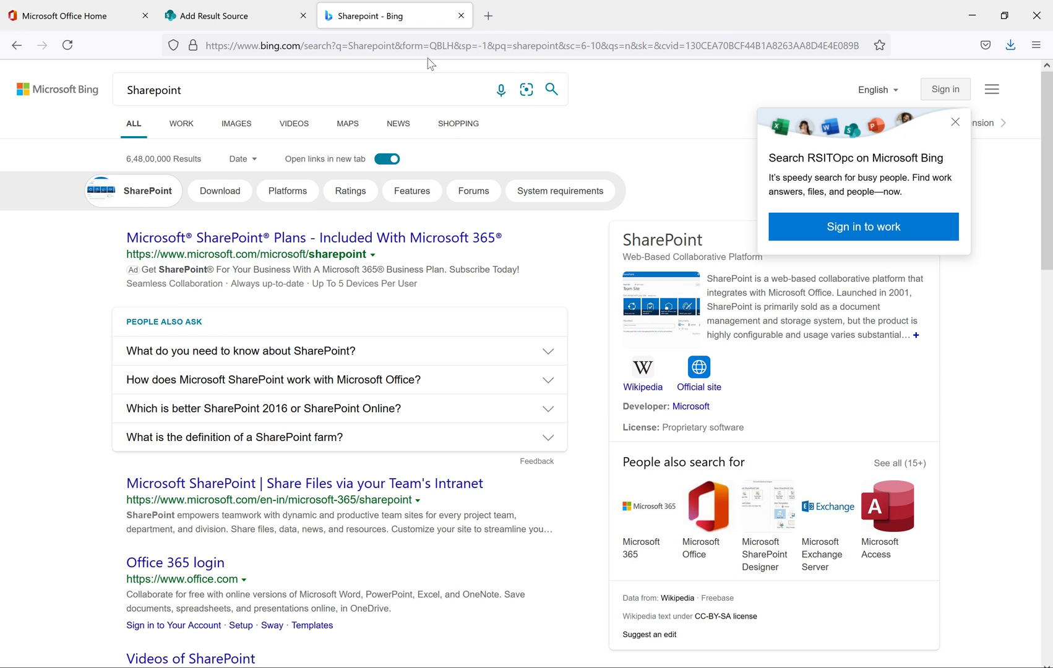
Step: Try to paste the base of the Bing search address into the Source Url field, and clear the field
{"action": "left_click_drag", "start_coordinate": [347, 48], "coordinate": [205, 50]}
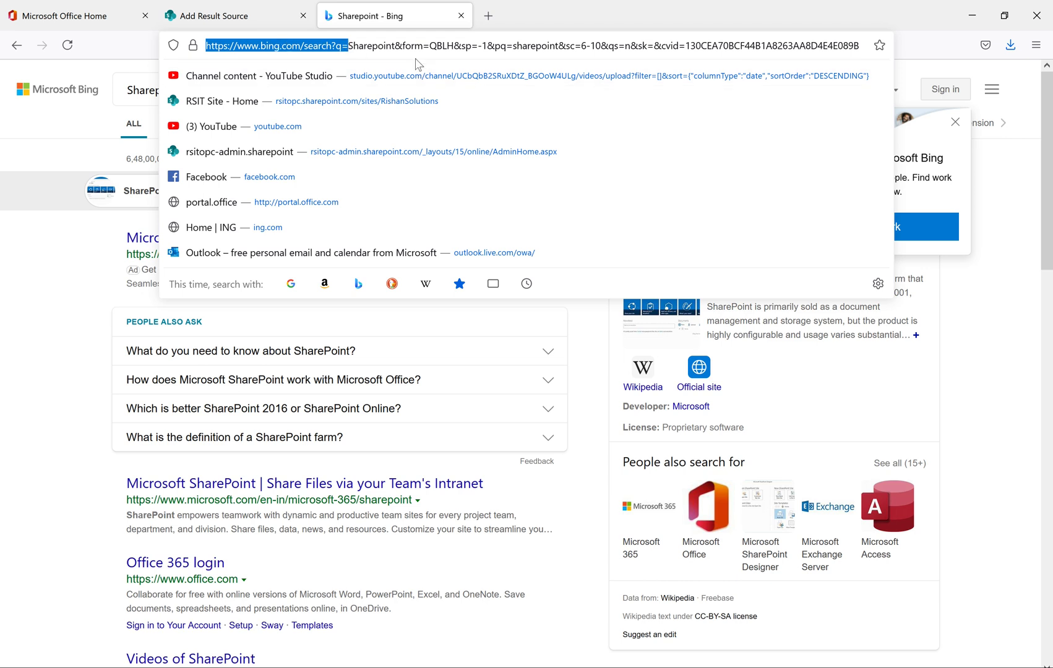
{"action": "left_click", "coordinate": [230, 17]}
{"action": "left_click", "coordinate": [555, 319]}
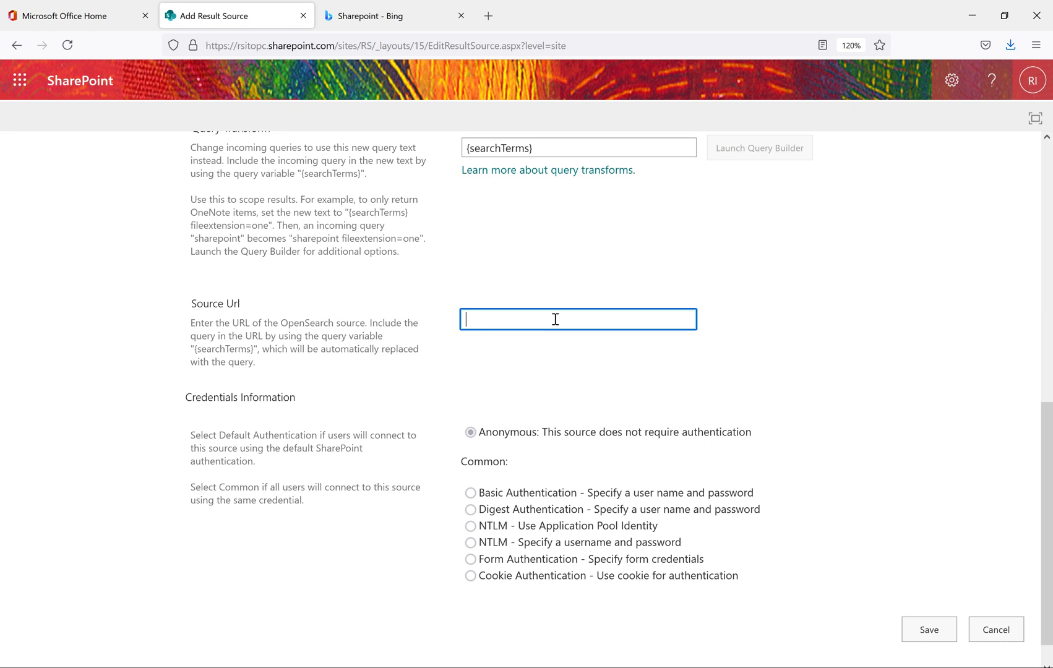
{"action": "key", "text": "ctrl+v"}
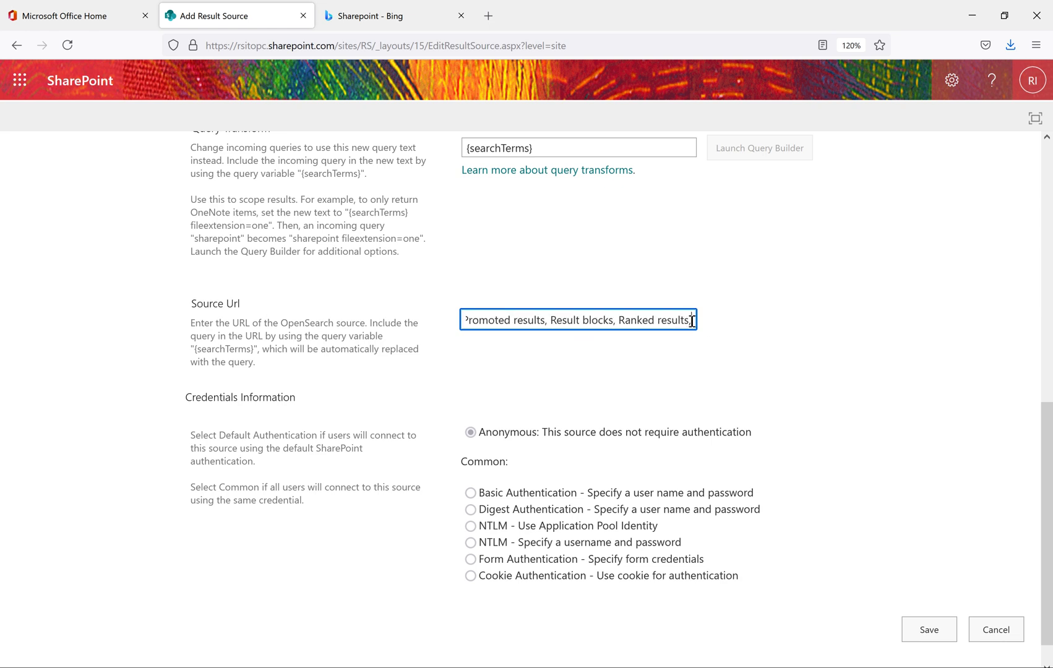
{"action": "left_click_drag", "start_coordinate": [691, 320], "coordinate": [52, 296]}
{"action": "key", "text": "BackSpace"}
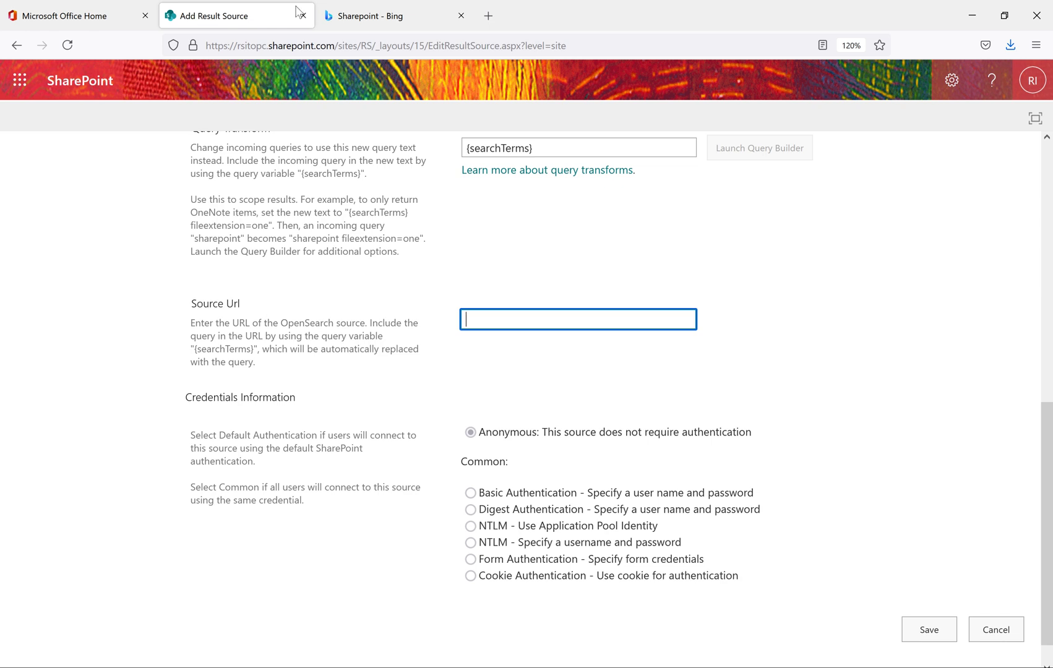
{"action": "left_click", "coordinate": [334, 16]}
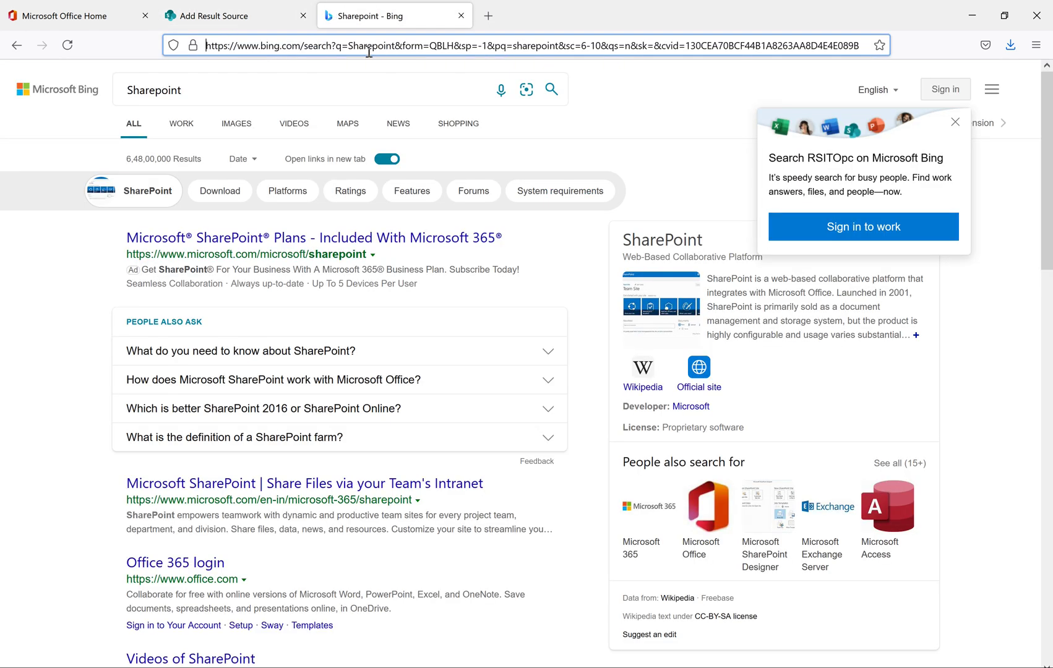
{"action": "left_click_drag", "start_coordinate": [348, 46], "coordinate": [198, 47]}
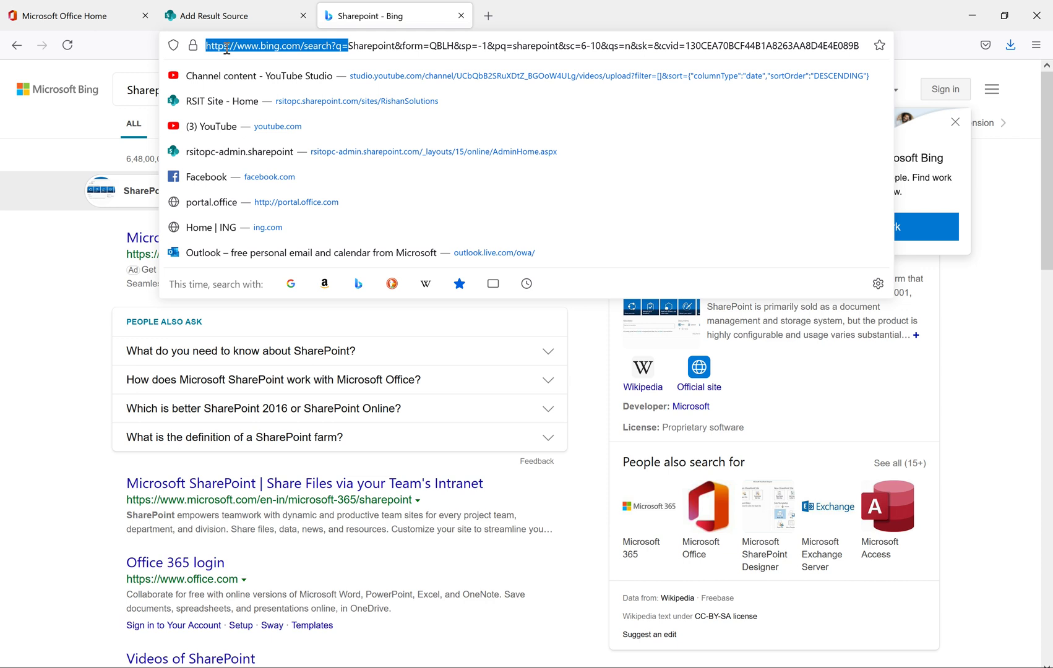
{"action": "right_click", "coordinate": [227, 49]}
{"action": "left_click", "coordinate": [249, 134]}
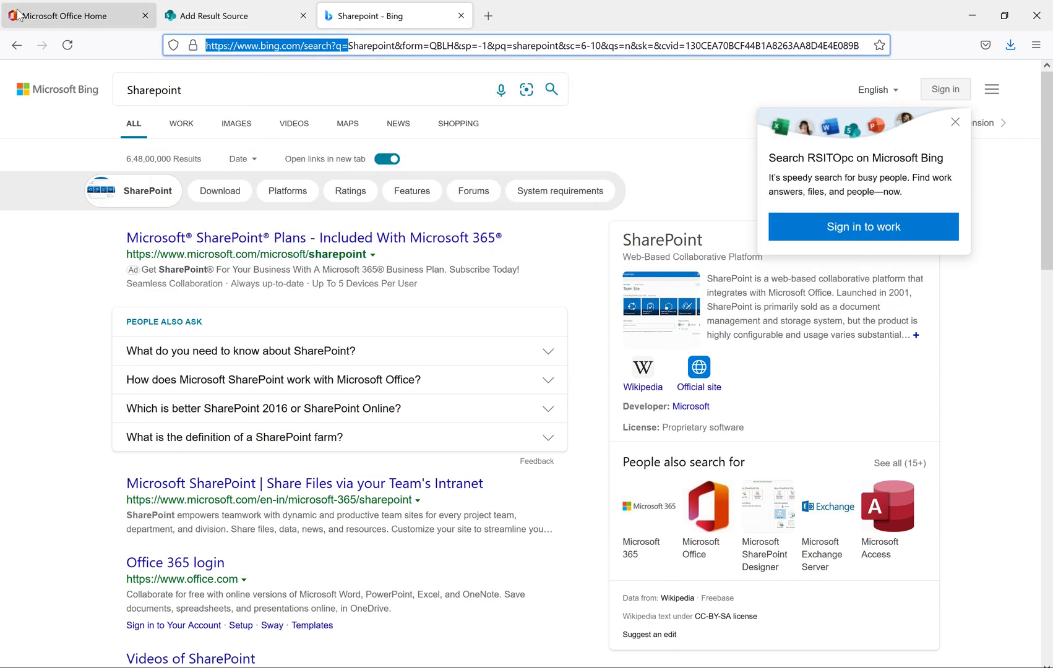
{"action": "left_click", "coordinate": [204, 11]}
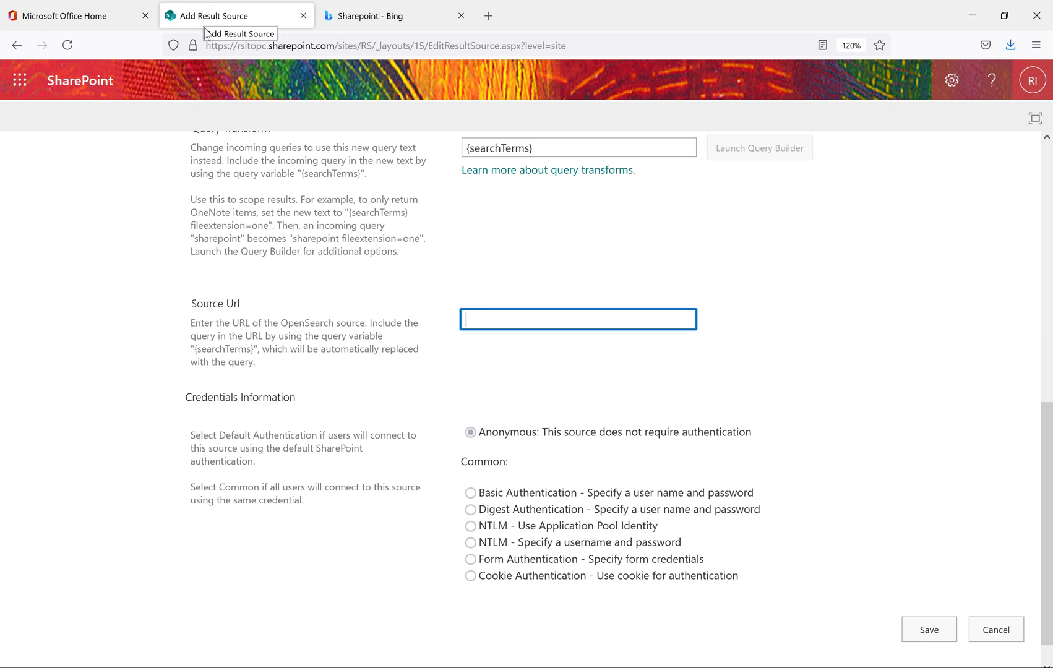
{"action": "left_click", "coordinate": [544, 321]}
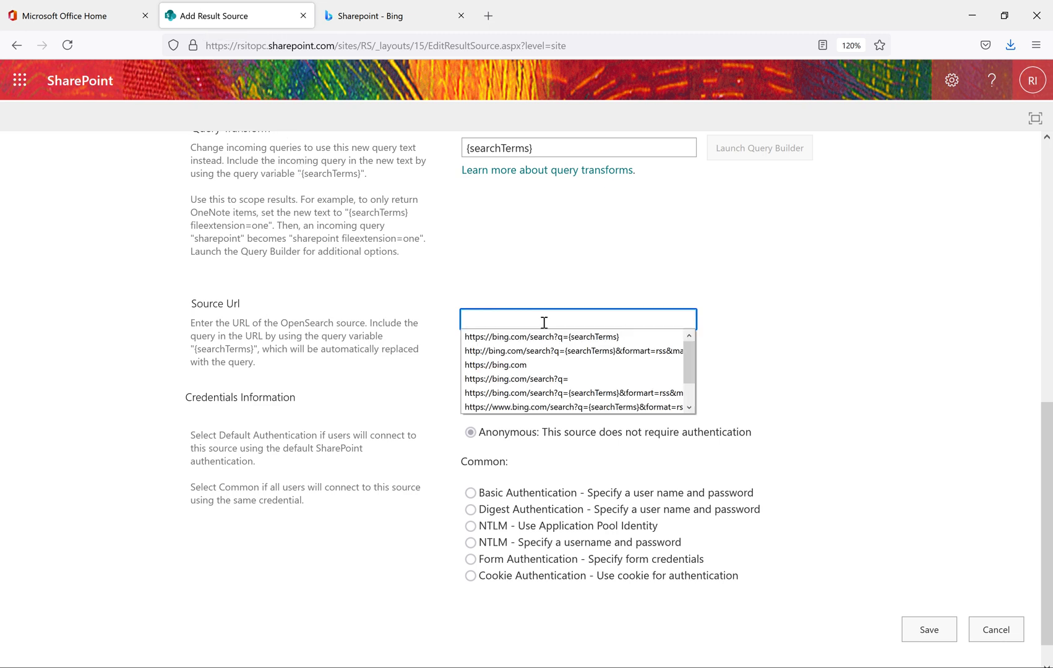
{"action": "key", "text": "ctrl+v"}
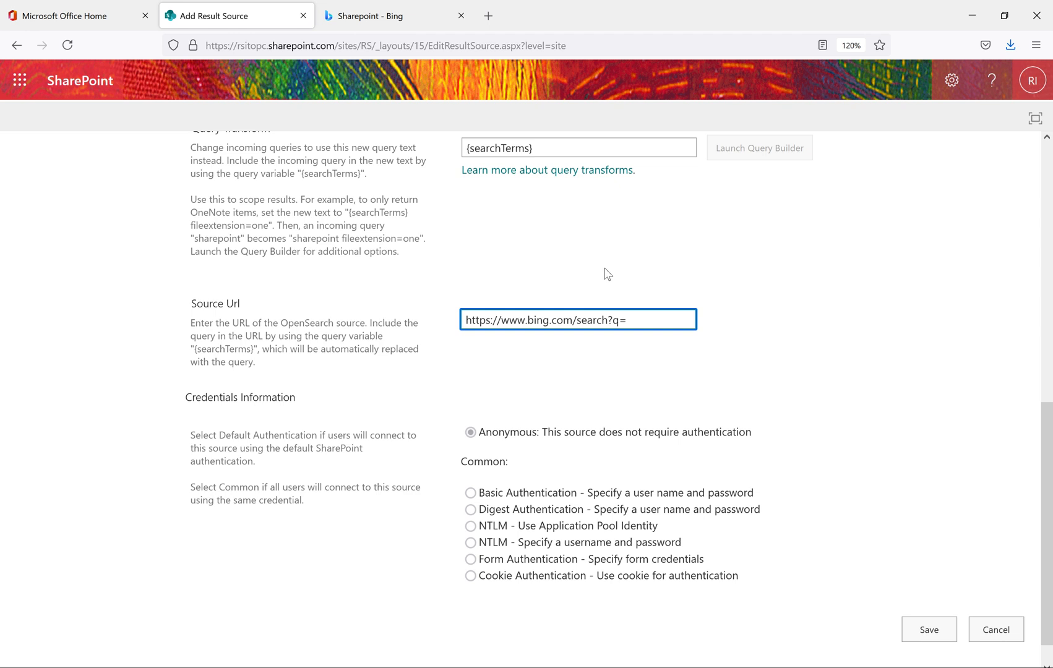
{"action": "left_click_drag", "start_coordinate": [546, 147], "coordinate": [461, 150]}
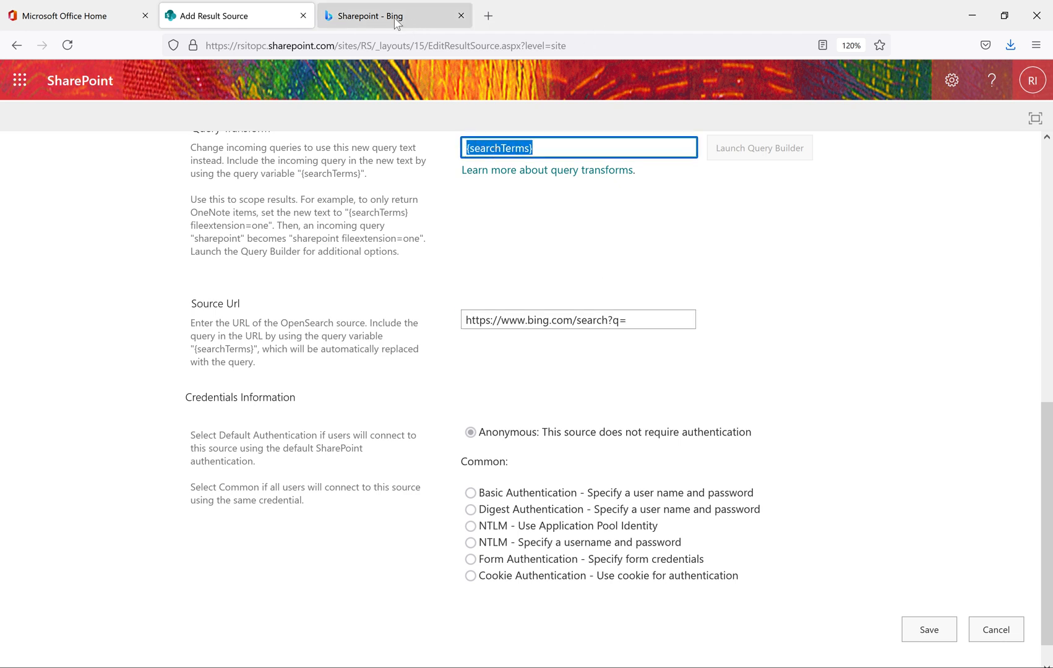
{"action": "left_click", "coordinate": [634, 321]}
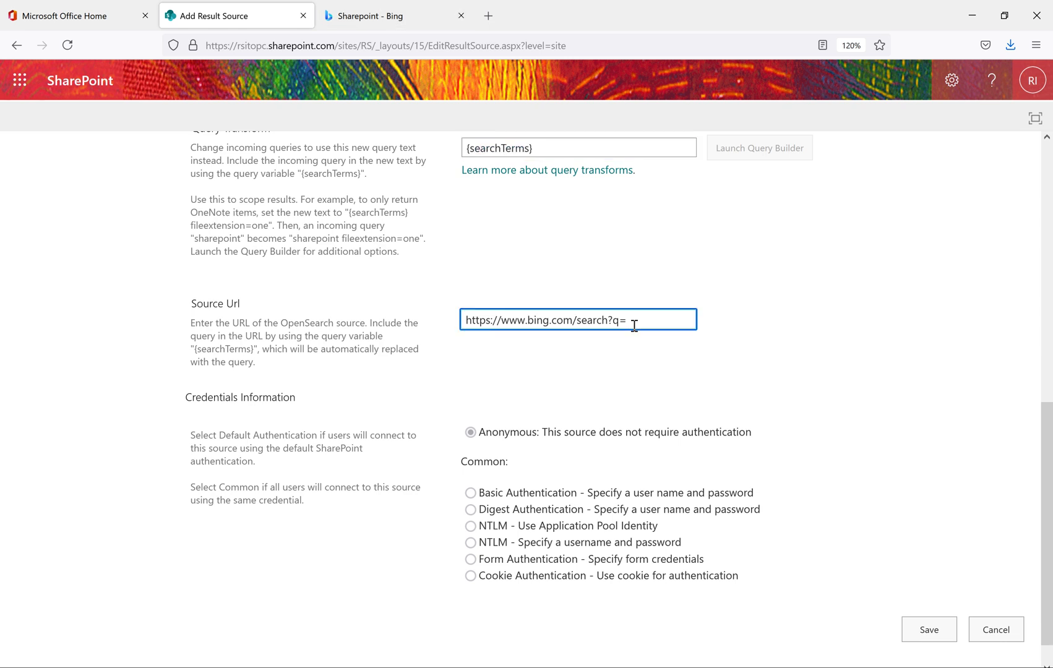
{"action": "key", "text": "ctrl+v"}
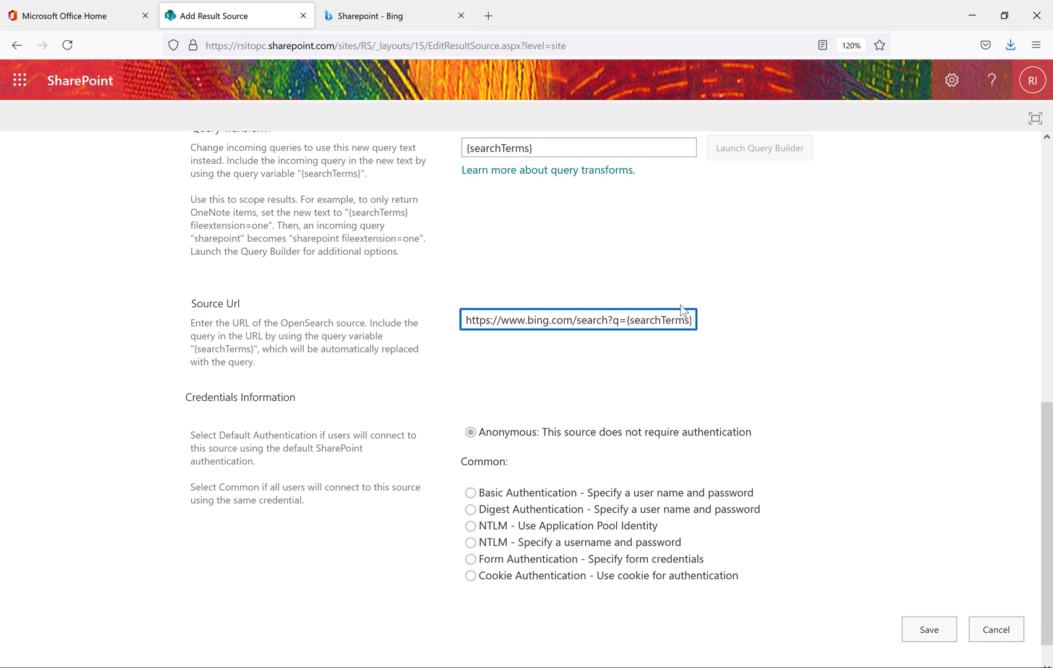
{"action": "left_click_drag", "start_coordinate": [672, 321], "coordinate": [715, 325]}
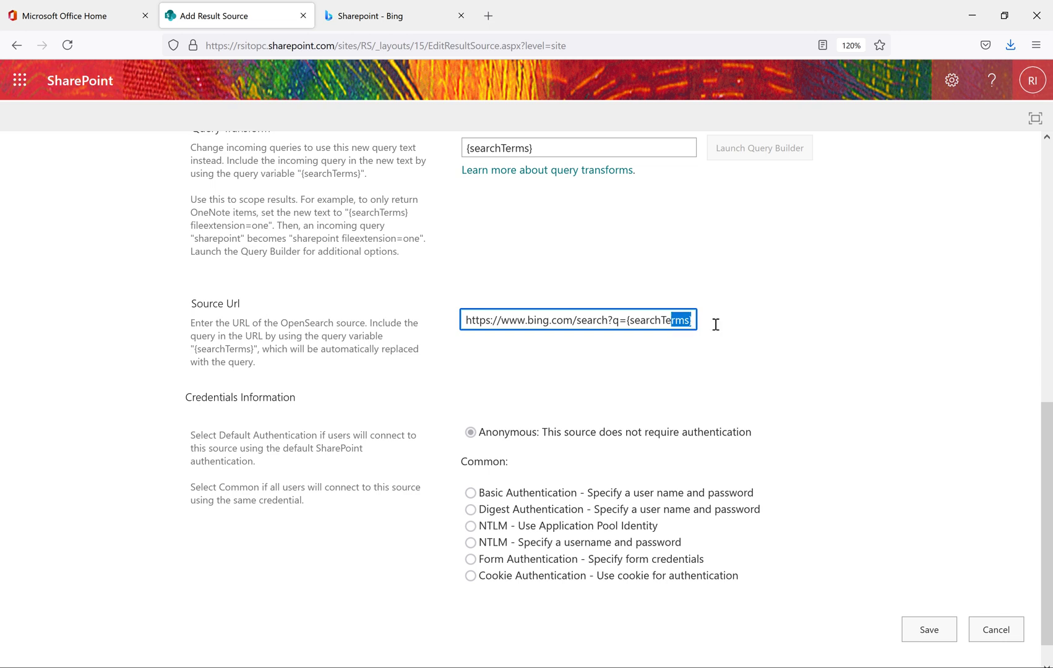
Step: Append "&format=rss&market=en-us" to the end of the Source Url
{"action": "left_click", "coordinate": [686, 321]}
{"action": "type", "text": "&"}
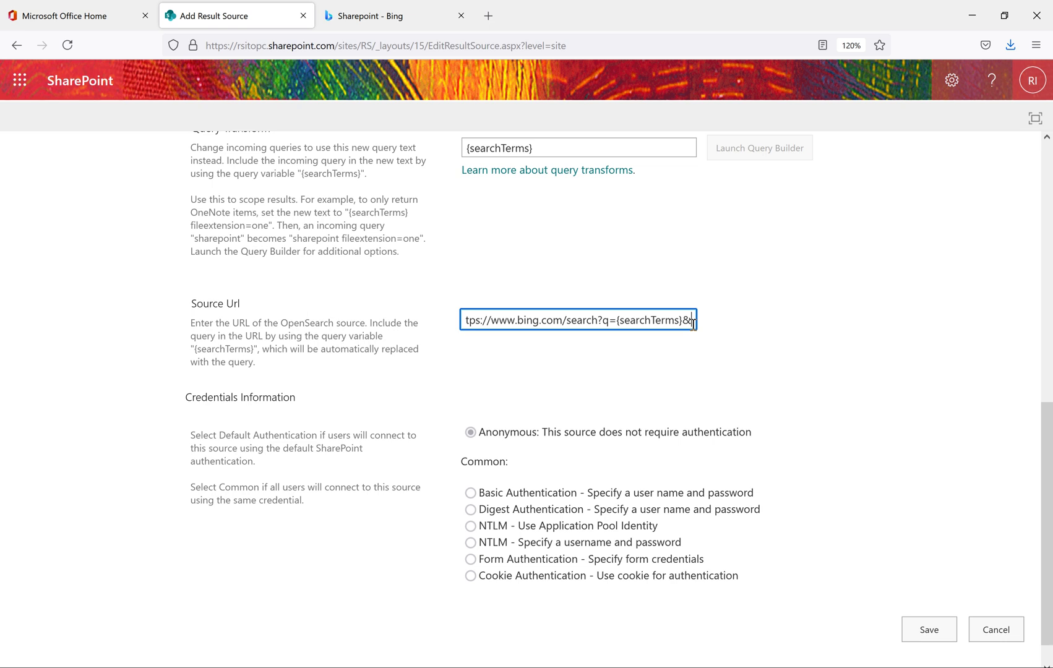
{"action": "type", "text": "format"}
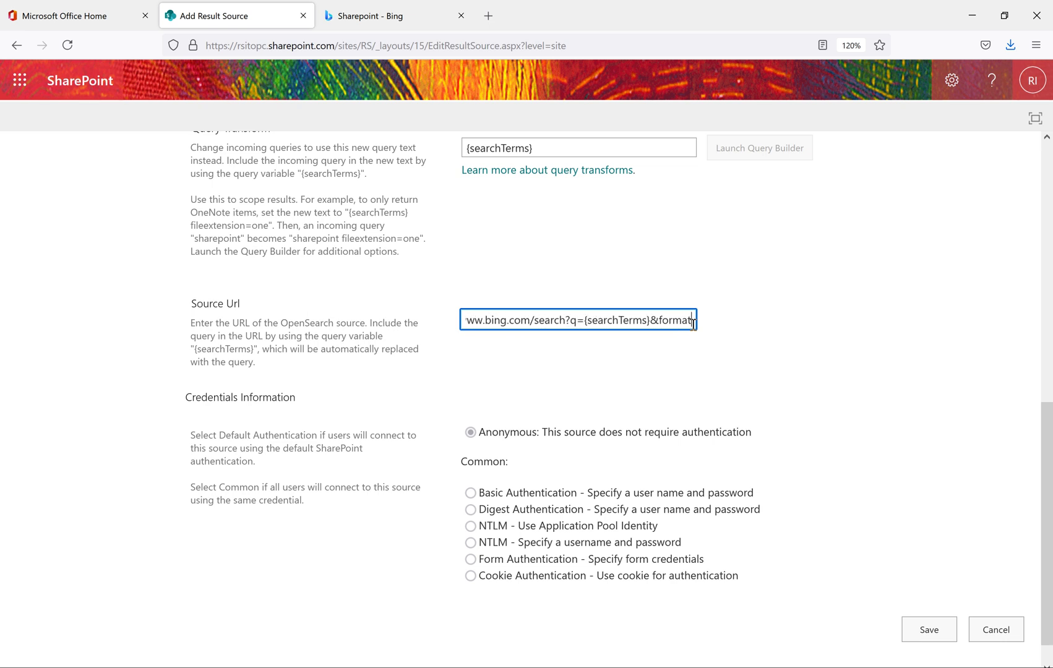
{"action": "type", "text": "=rss"}
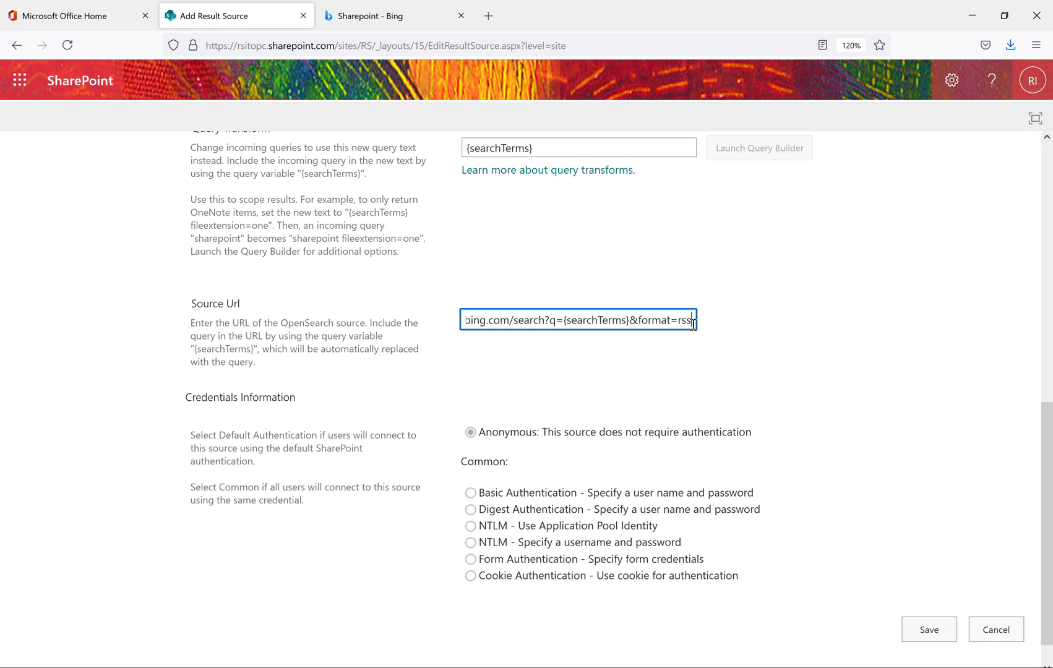
{"action": "type", "text": "&"}
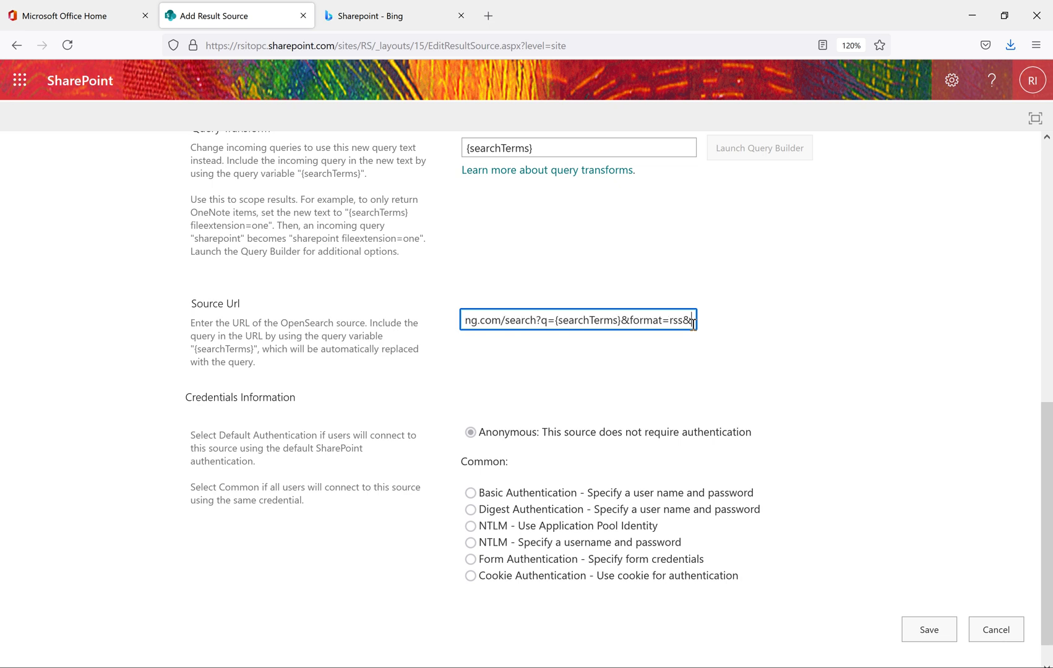
{"action": "type", "text": "M"}
{"action": "key", "text": "BackSpace"}
{"action": "type", "text": "mar"}
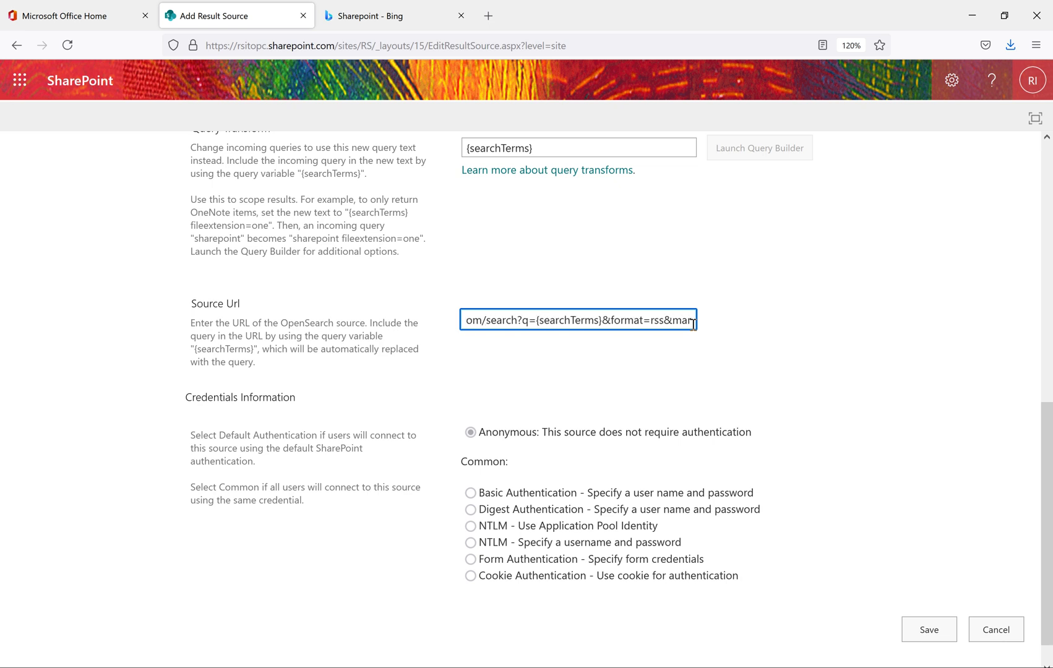
{"action": "type", "text": "ket"}
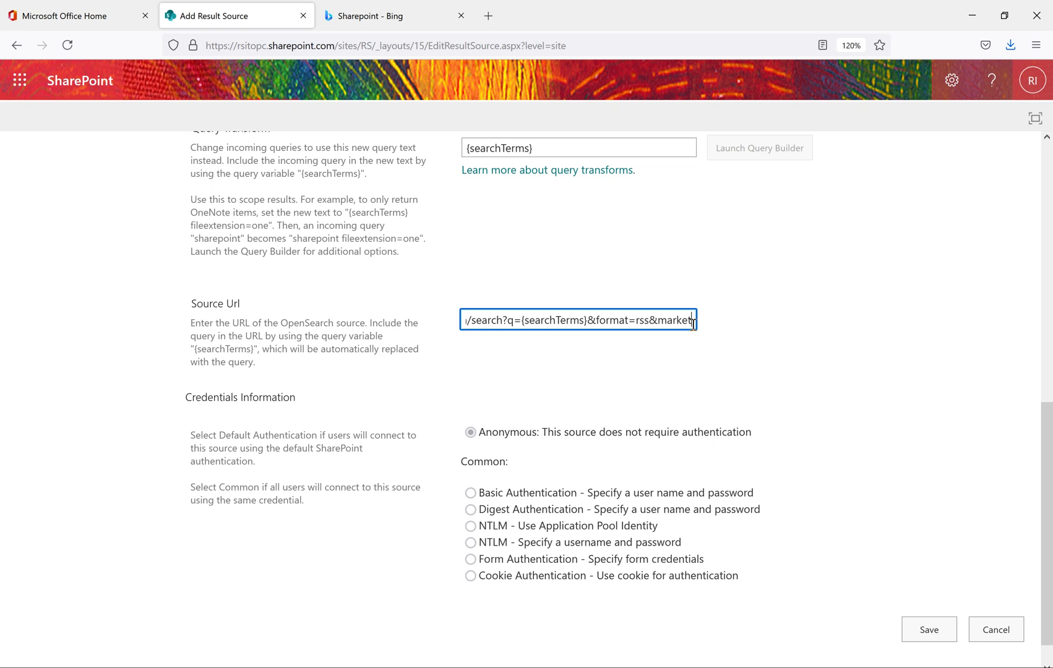
{"action": "type", "text": "=en"}
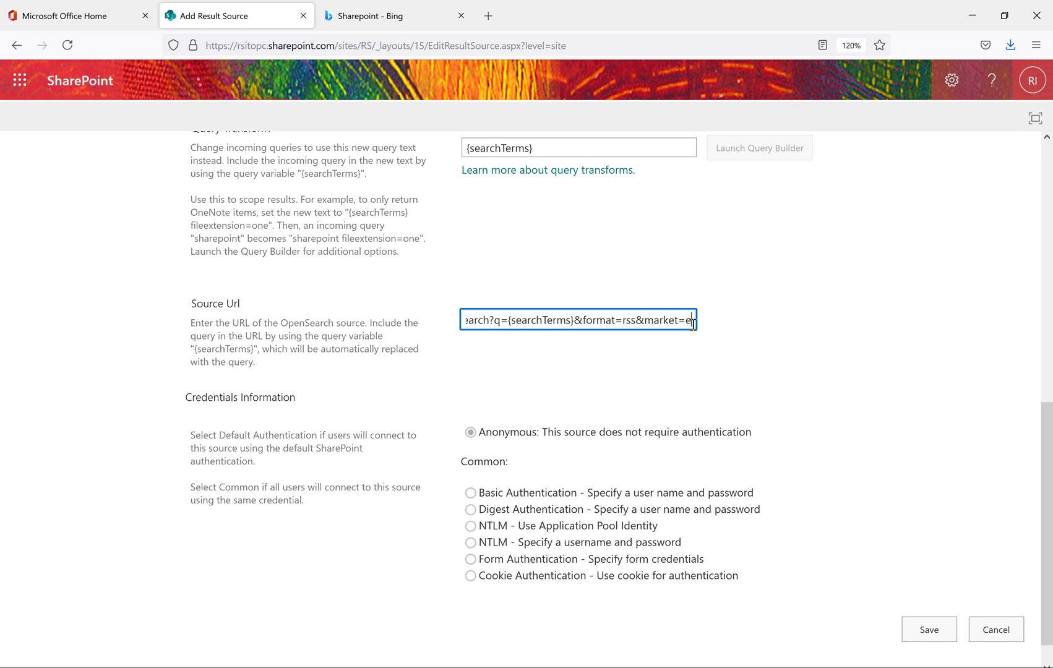
{"action": "type", "text": "-"}
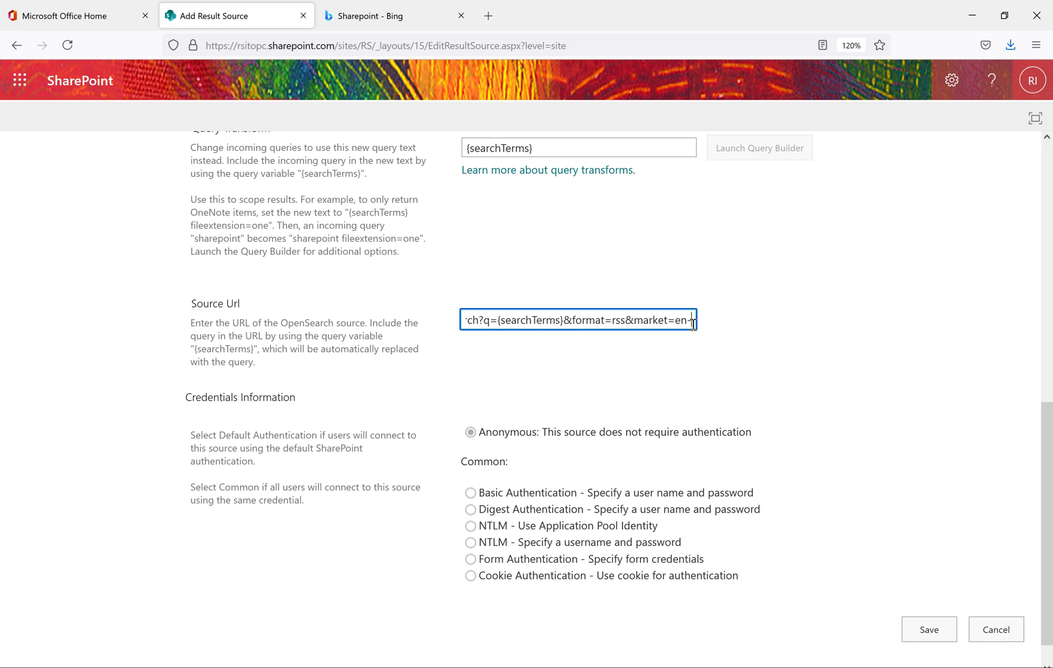
{"action": "type", "text": "us"}
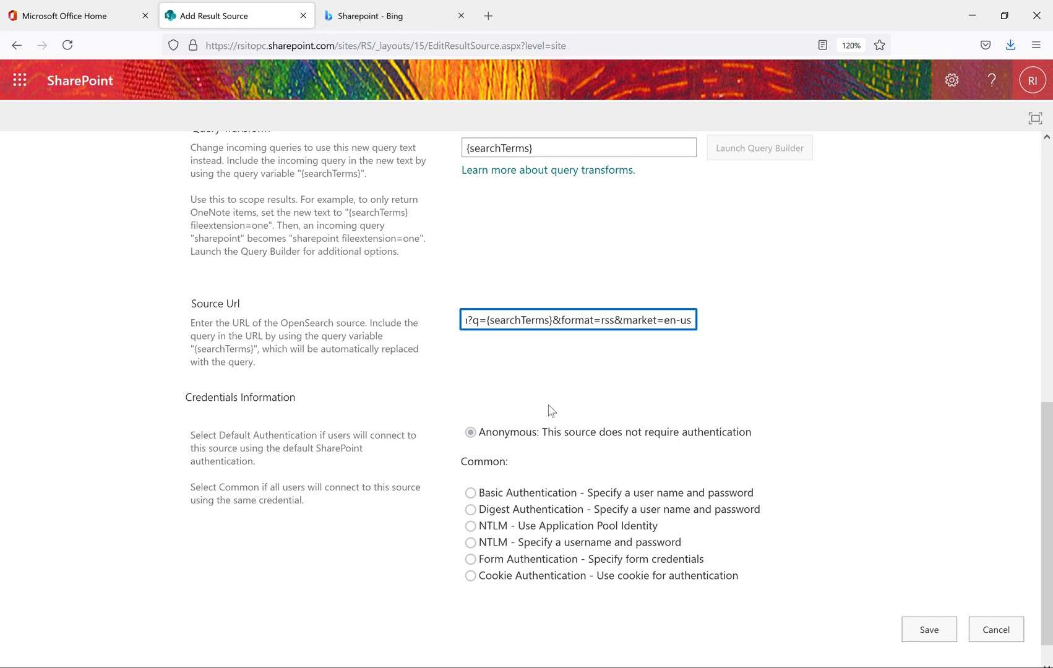
Step: Review the Bing result source's name, description, protocol, query transform and URL, and save it
{"action": "scroll", "coordinate": [538, 441], "scroll_direction": "down", "scroll_amount": 1}
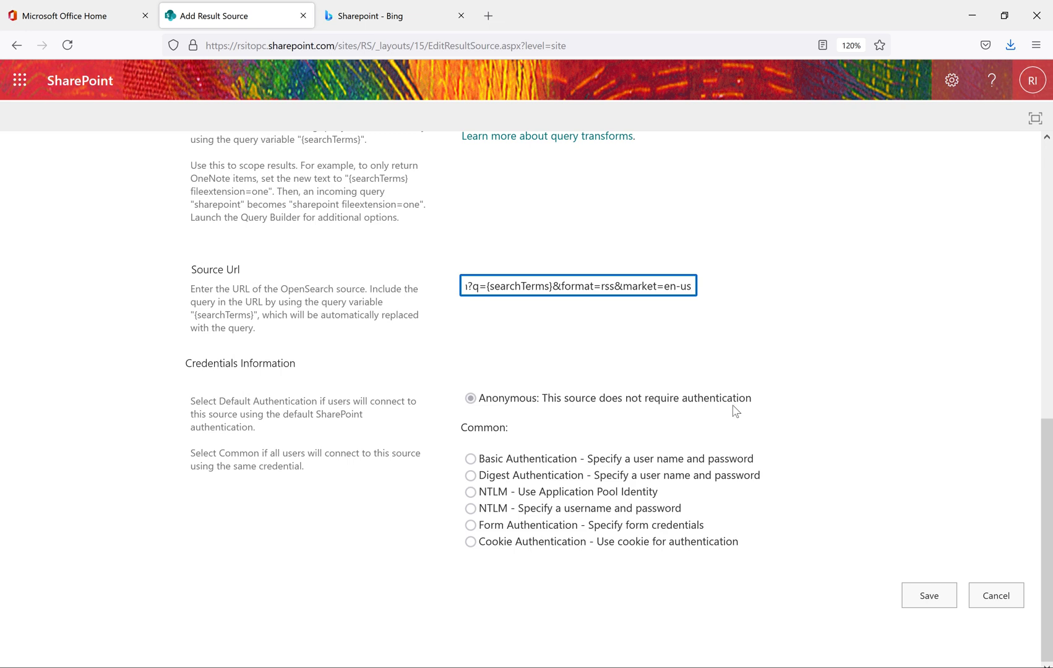
{"action": "scroll", "coordinate": [550, 343], "scroll_direction": "up", "scroll_amount": 3}
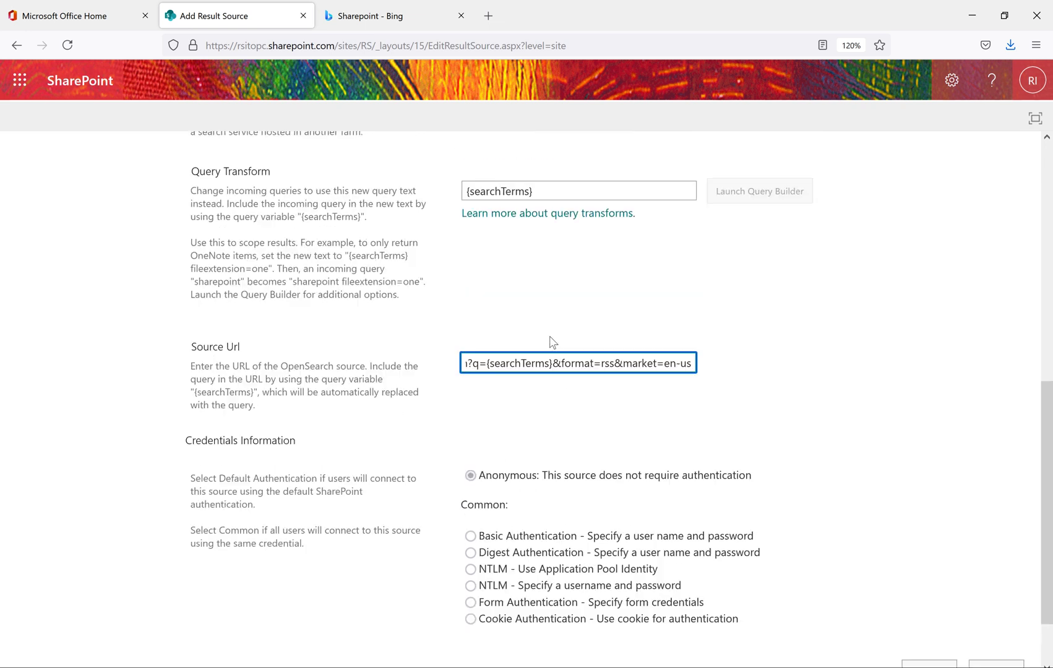
{"action": "scroll", "coordinate": [794, 352], "scroll_direction": "up", "scroll_amount": 12}
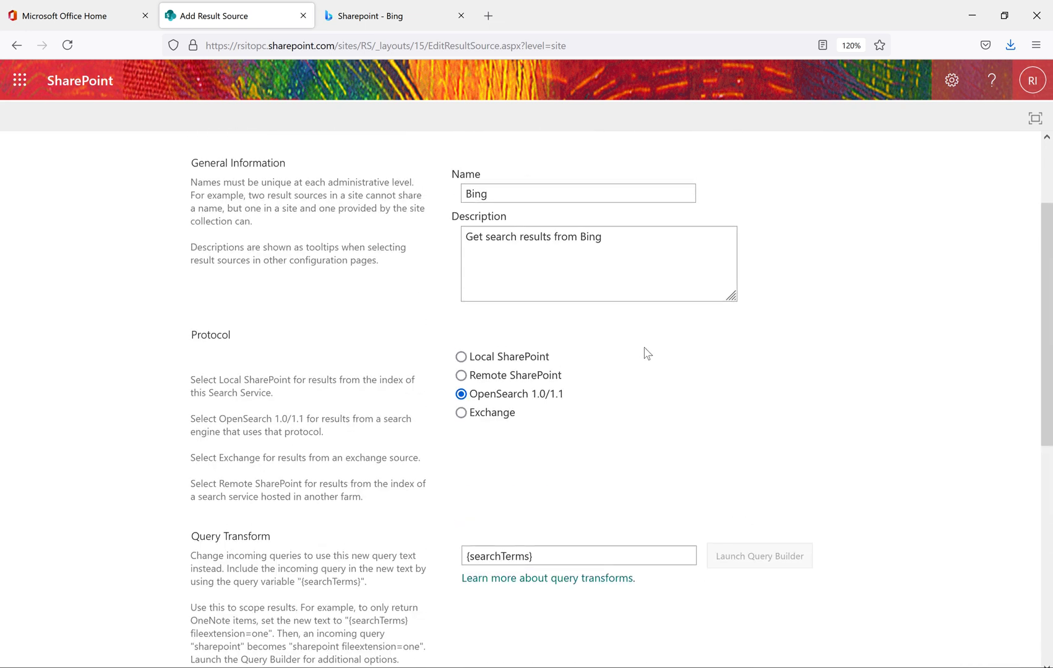
{"action": "left_click", "coordinate": [475, 238]}
{"action": "scroll", "coordinate": [686, 425], "scroll_direction": "down", "scroll_amount": 6}
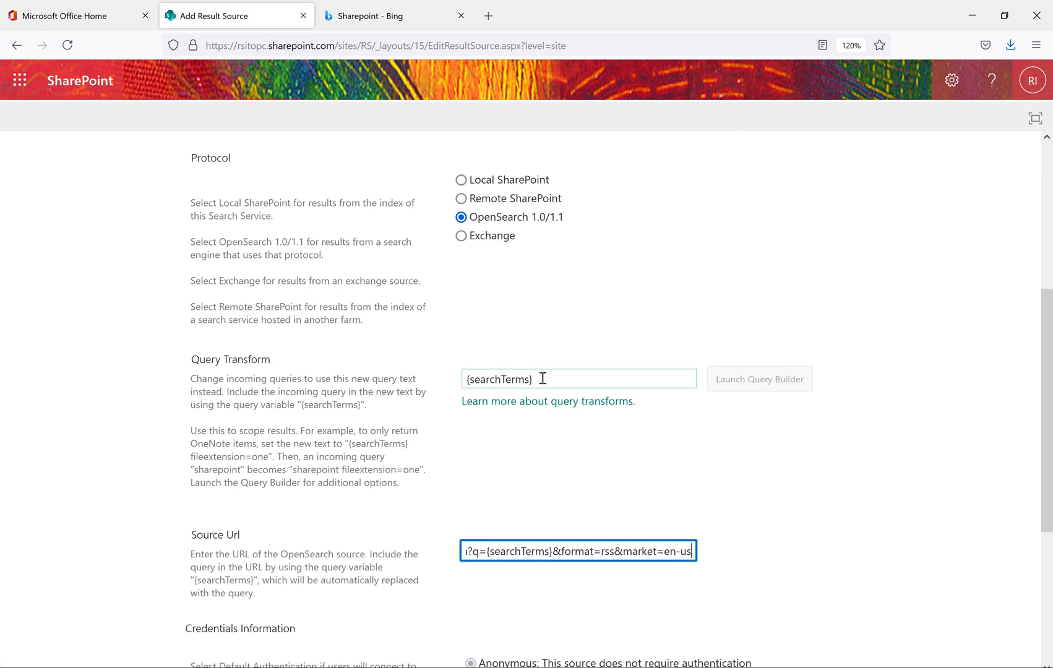
{"action": "scroll", "coordinate": [625, 384], "scroll_direction": "down", "scroll_amount": 3}
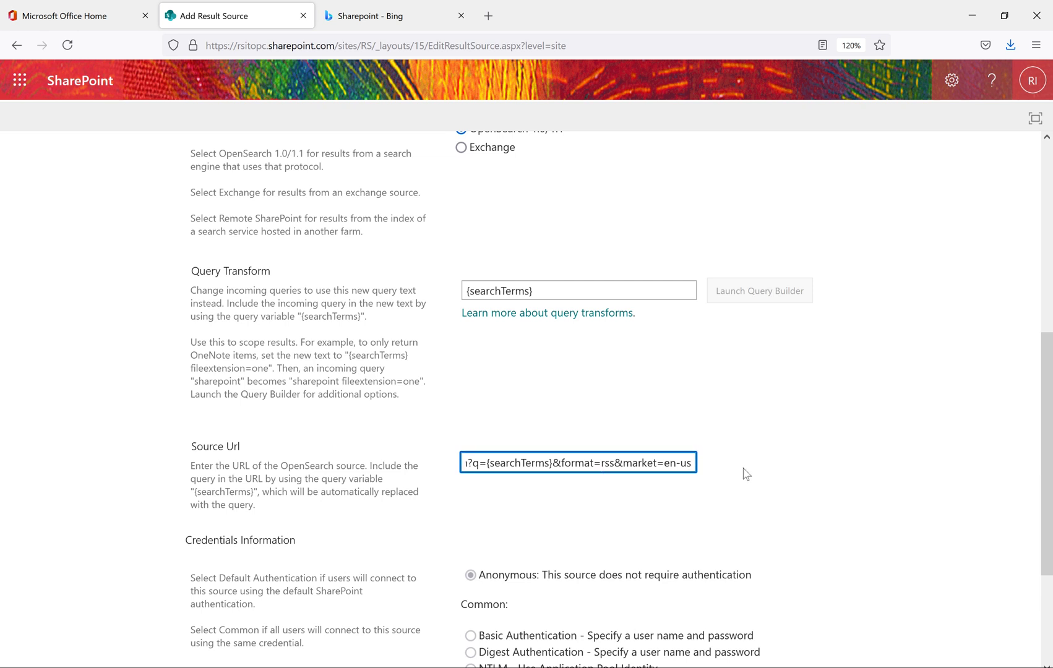
{"action": "scroll", "coordinate": [746, 474], "scroll_direction": "down", "scroll_amount": 5}
{"action": "left_click", "coordinate": [934, 603]}
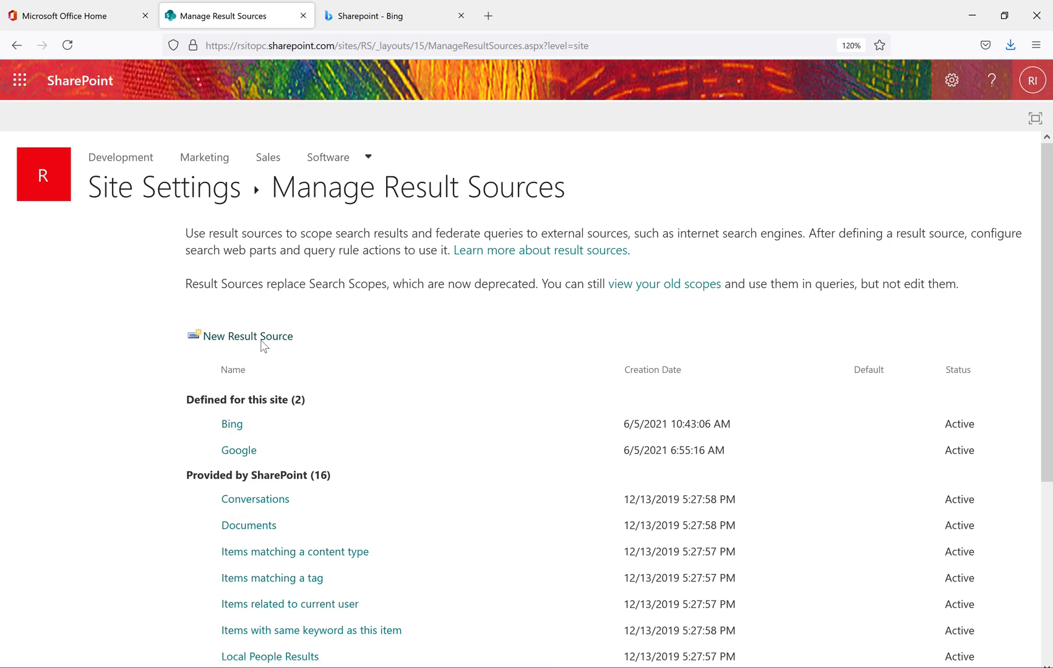
Step: Go to the site's search Query Rules through Site Settings and choose Local SharePoint Results (System) as the context
{"action": "left_click", "coordinate": [208, 192]}
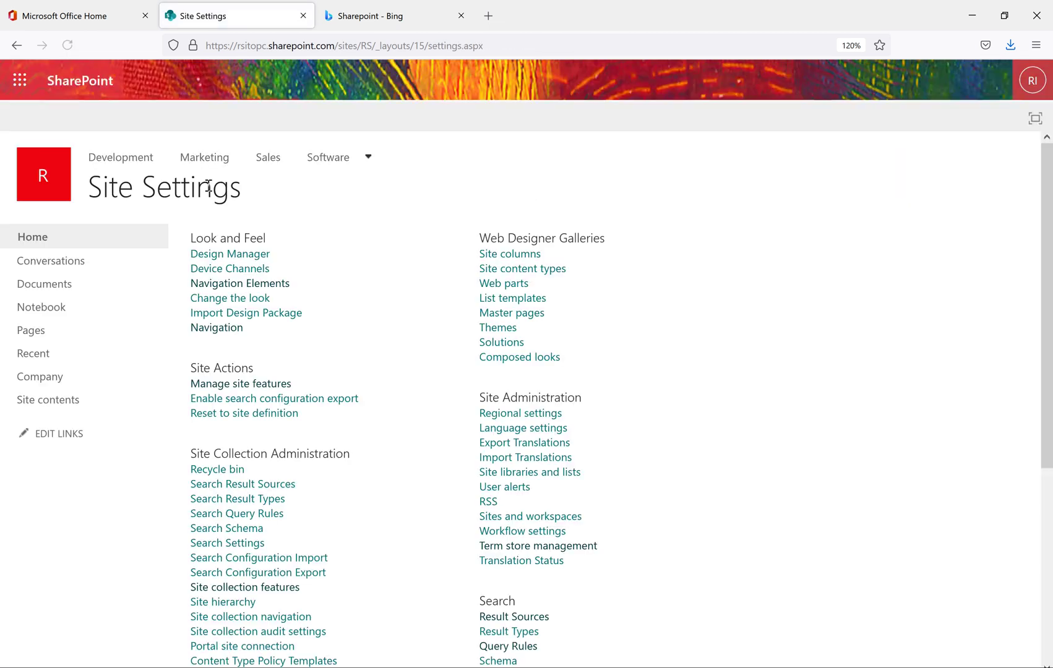
{"action": "scroll", "coordinate": [648, 314], "scroll_direction": "down", "scroll_amount": 5}
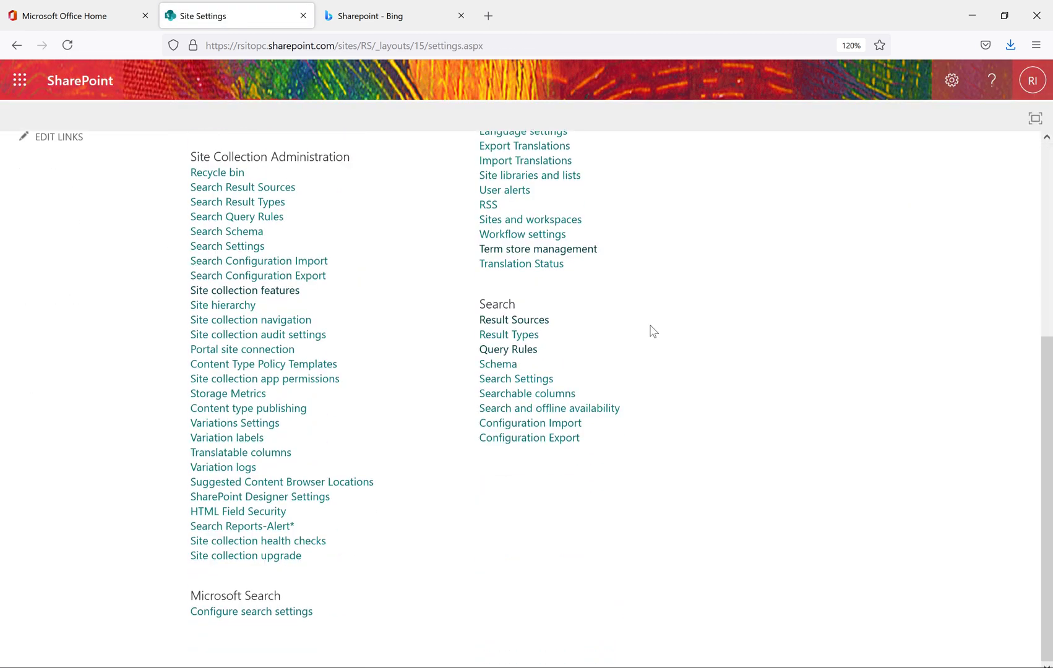
{"action": "left_click", "coordinate": [499, 353]}
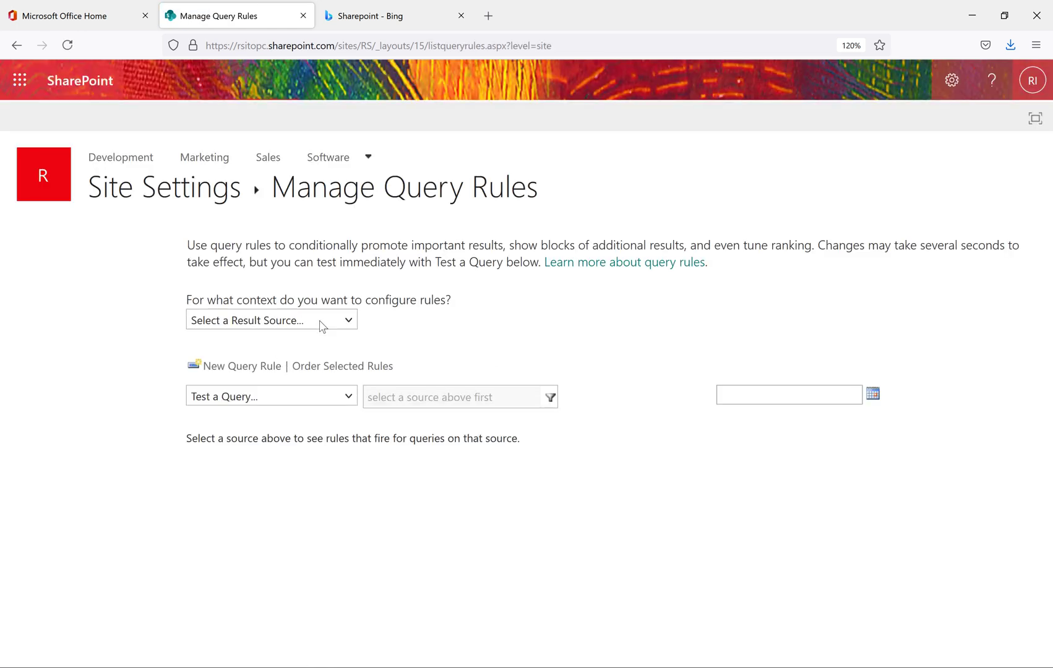
{"action": "left_click", "coordinate": [322, 327]}
{"action": "scroll", "coordinate": [297, 458], "scroll_direction": "down", "scroll_amount": 1}
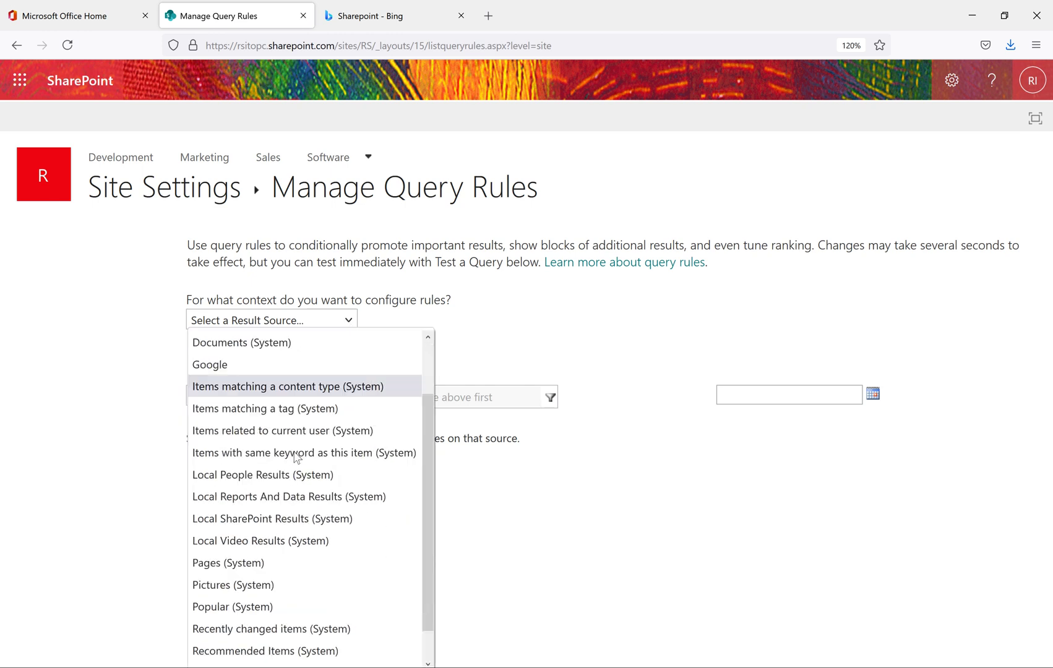
{"action": "left_click", "coordinate": [303, 518]}
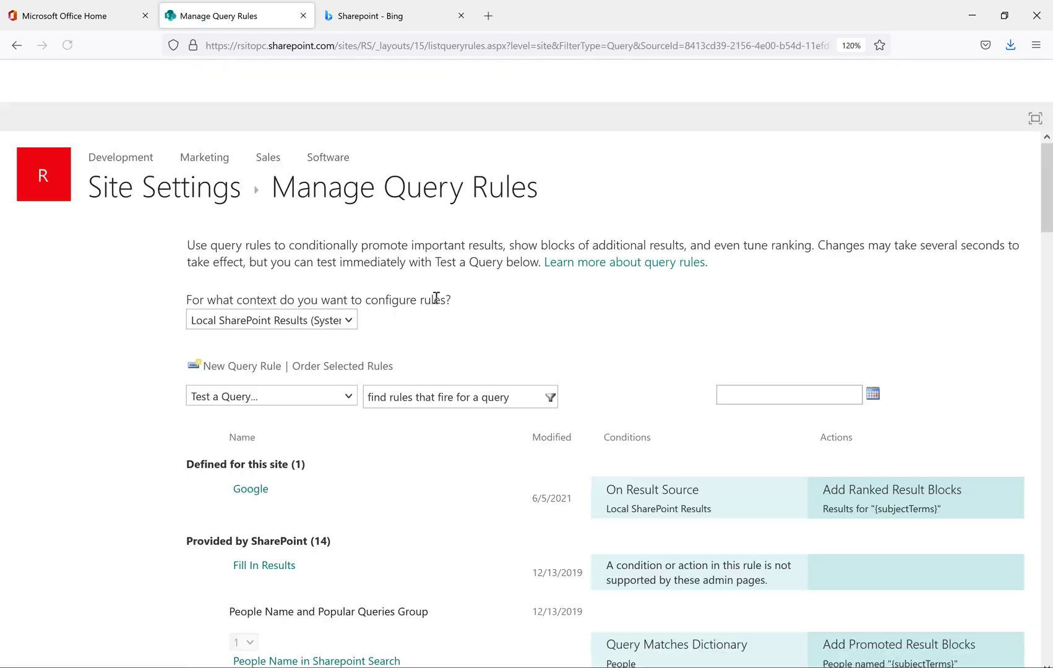
Step: Start a new query rule named "ExtranalSearch" and remove its keyword condition so it fires on any query text
{"action": "left_click", "coordinate": [241, 368]}
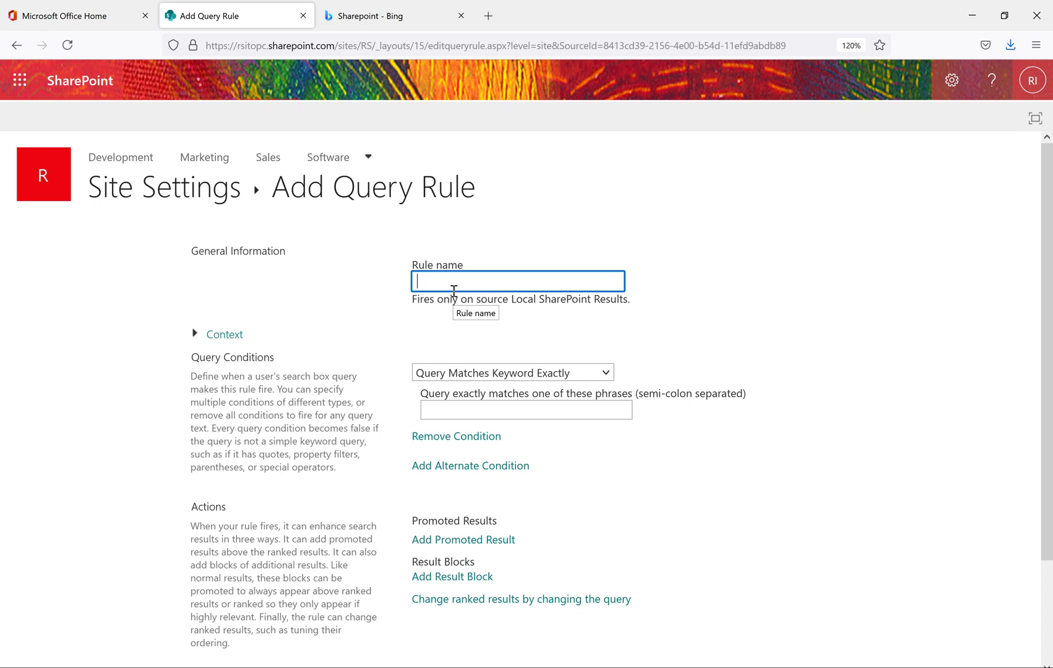
{"action": "type", "text": "est Rule fpr"}
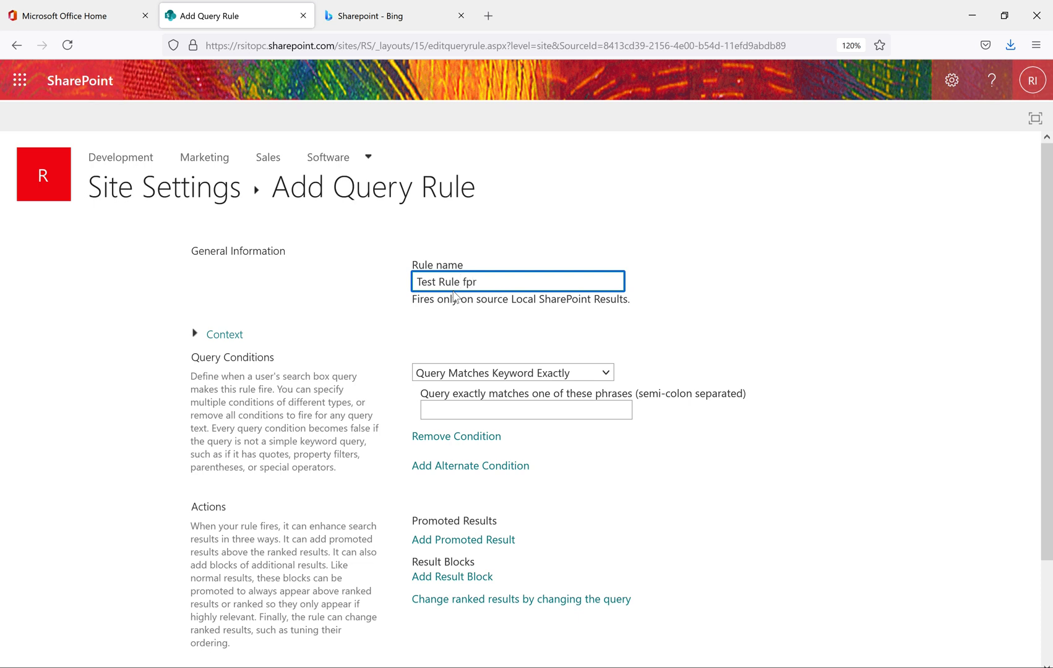
{"action": "key", "text": "BackSpace"}
{"action": "key", "text": "BackSpace"}
{"action": "key", "text": "BackSpace"}
{"action": "key", "text": "BackSpace"}
{"action": "key", "text": "BackSpace"}
{"action": "key", "text": "BackSpace"}
{"action": "key", "text": "BackSpace"}
{"action": "key", "text": "BackSpace"}
{"action": "key", "text": "BackSpace"}
{"action": "left_click", "coordinate": [975, 326]}
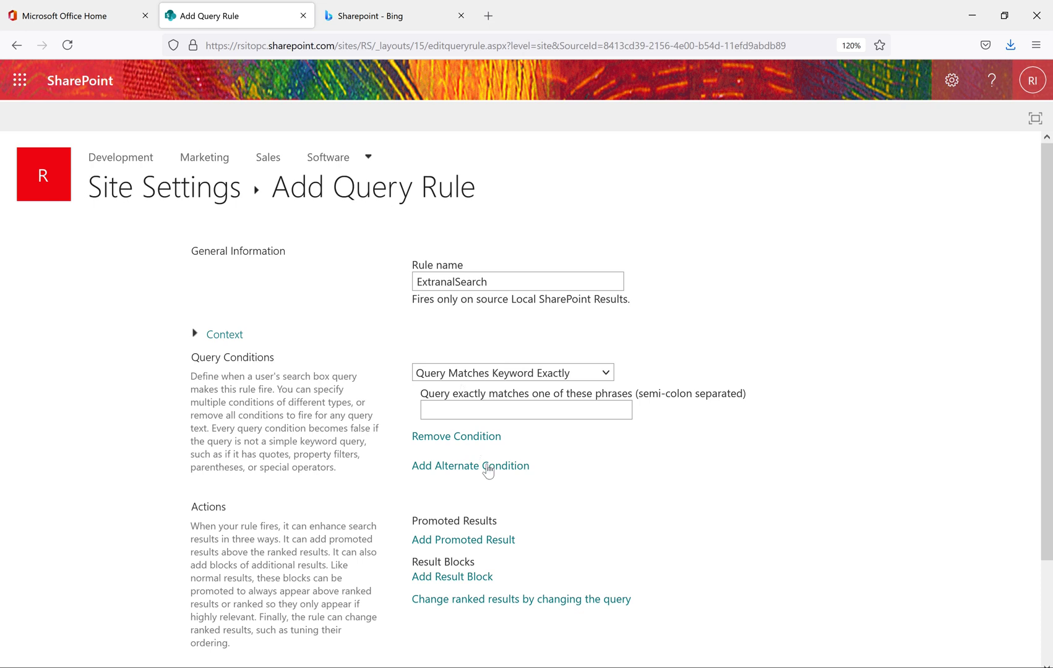
{"action": "left_click", "coordinate": [449, 441]}
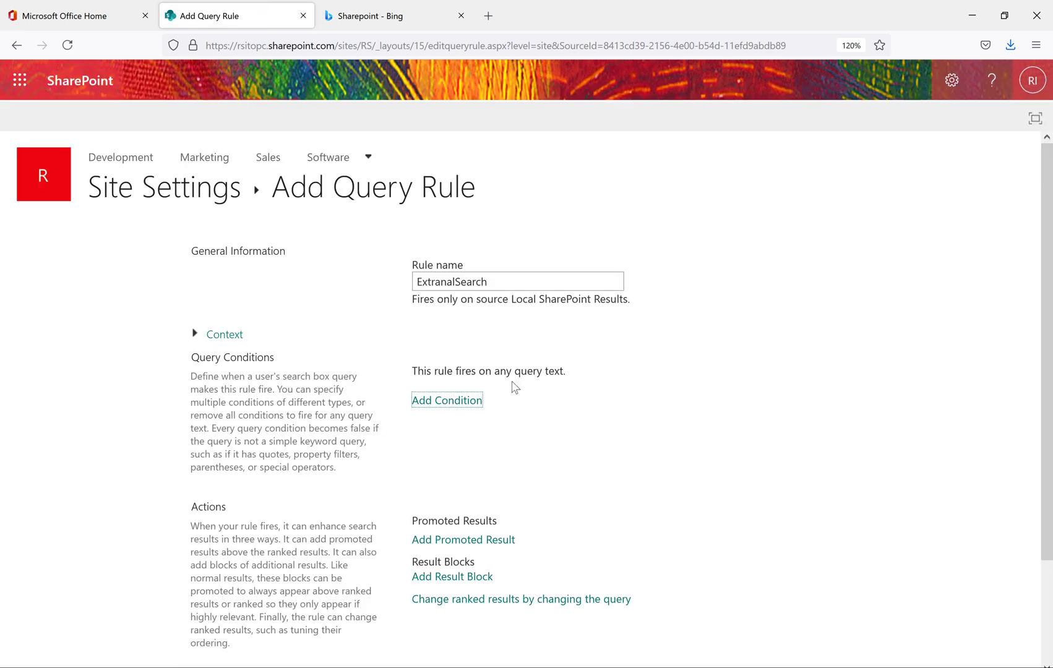
Step: Try twice to add a result block to the query rule, and expand the technical details in the dialog
{"action": "scroll", "coordinate": [513, 385], "scroll_direction": "down", "scroll_amount": 2}
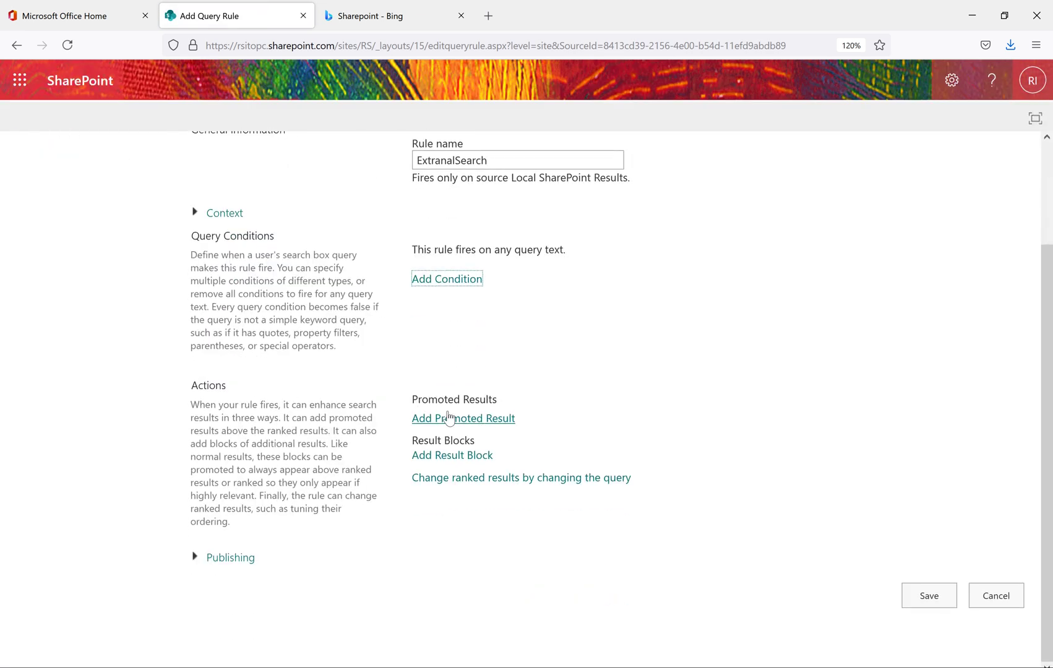
{"action": "left_click", "coordinate": [440, 457]}
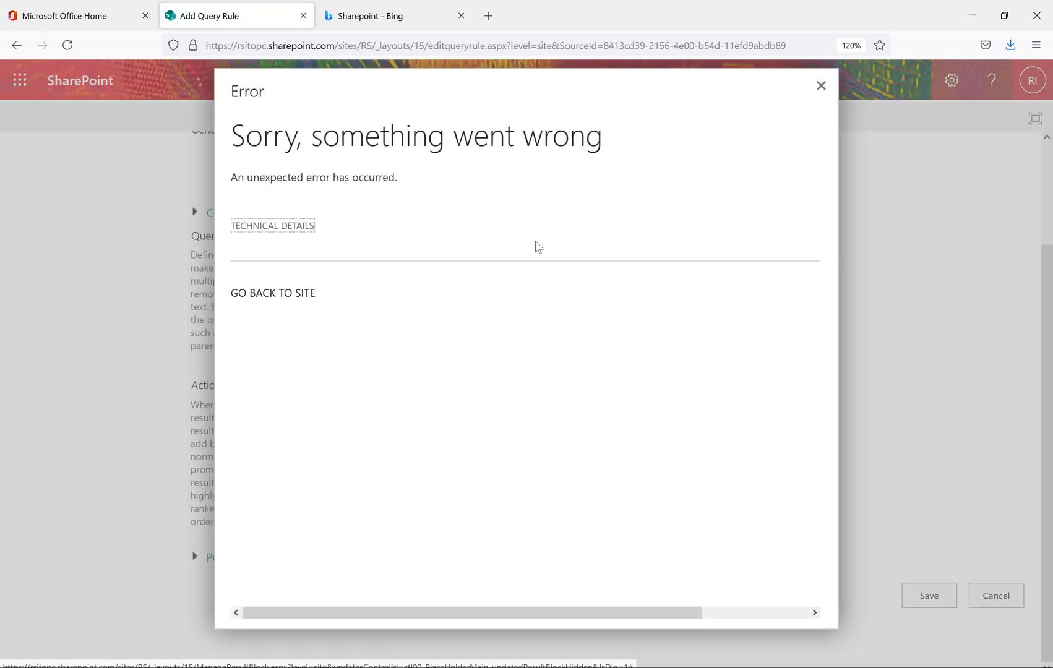
{"action": "left_click", "coordinate": [820, 91]}
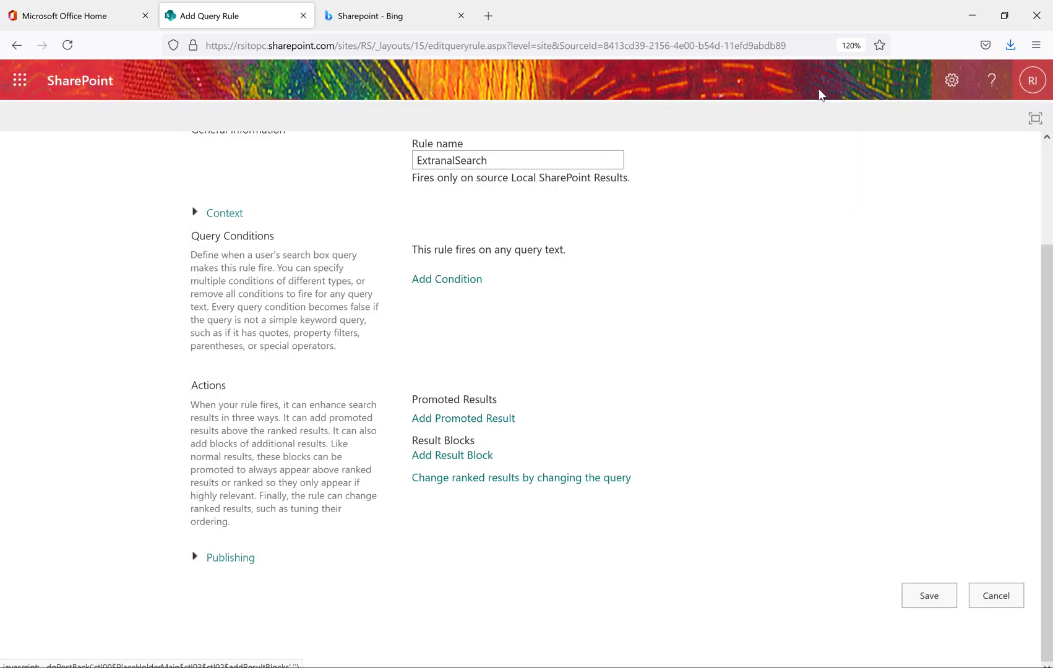
{"action": "left_click", "coordinate": [454, 457]}
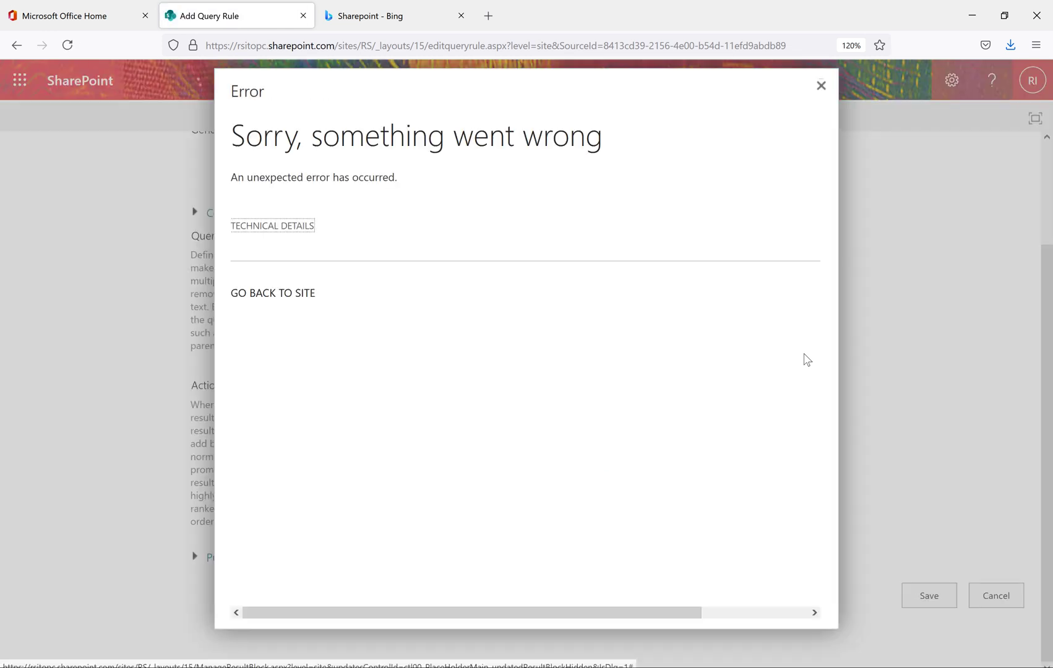
{"action": "left_click", "coordinate": [266, 228]}
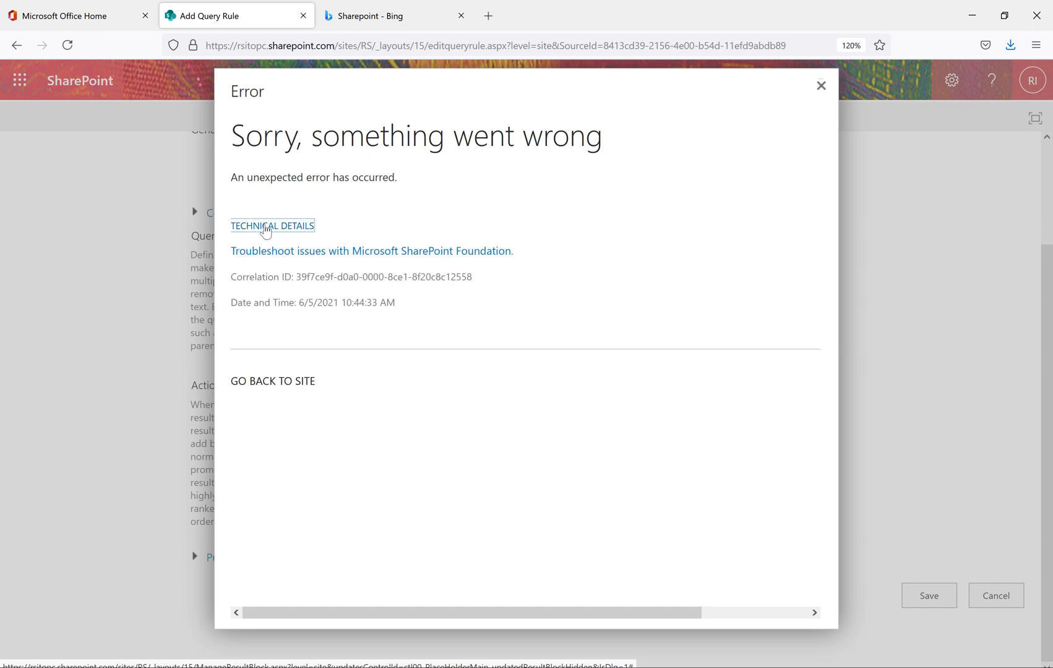
Step: Dismiss the error dialog and start another result block, setting its search source to Bing and its number of items to 6
{"action": "left_click_drag", "start_coordinate": [230, 302], "coordinate": [297, 303]}
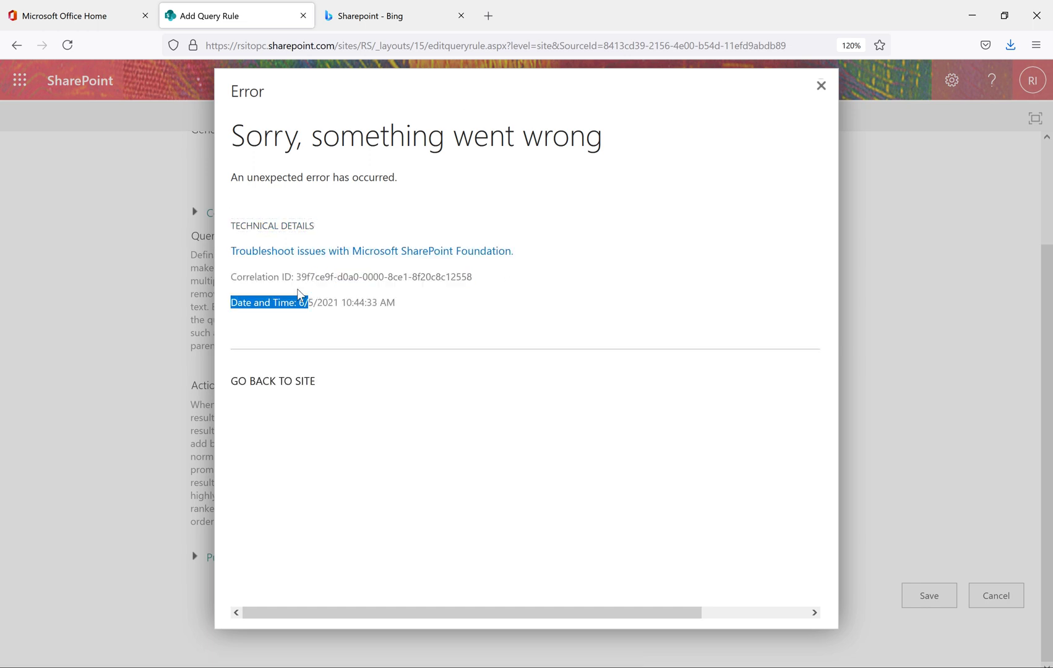
{"action": "left_click", "coordinate": [538, 310]}
{"action": "left_click", "coordinate": [288, 381]}
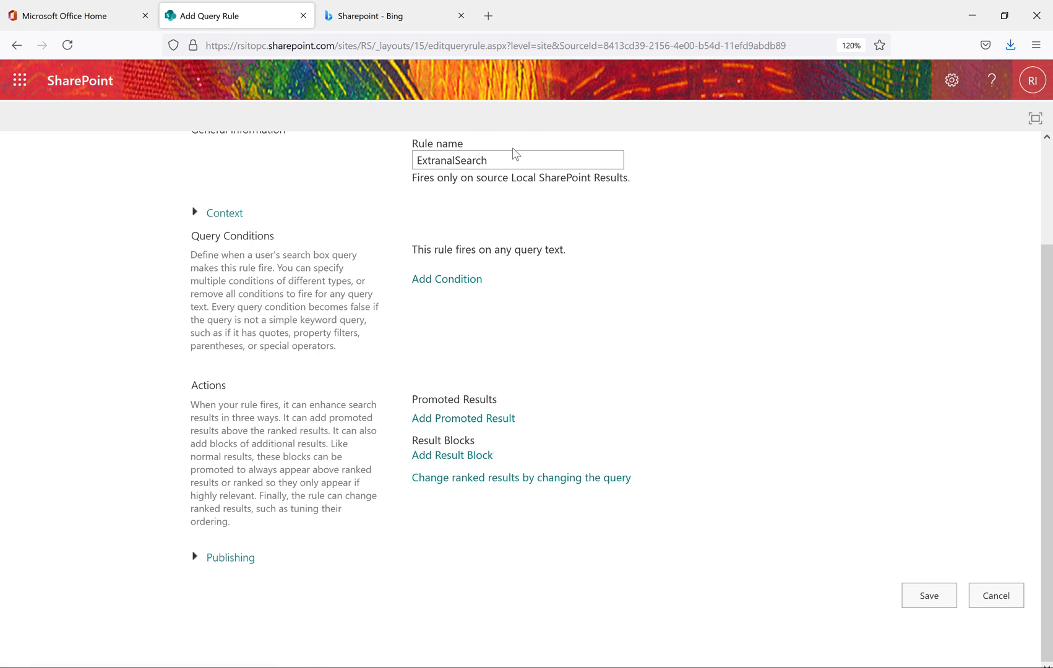
{"action": "left_click", "coordinate": [449, 459]}
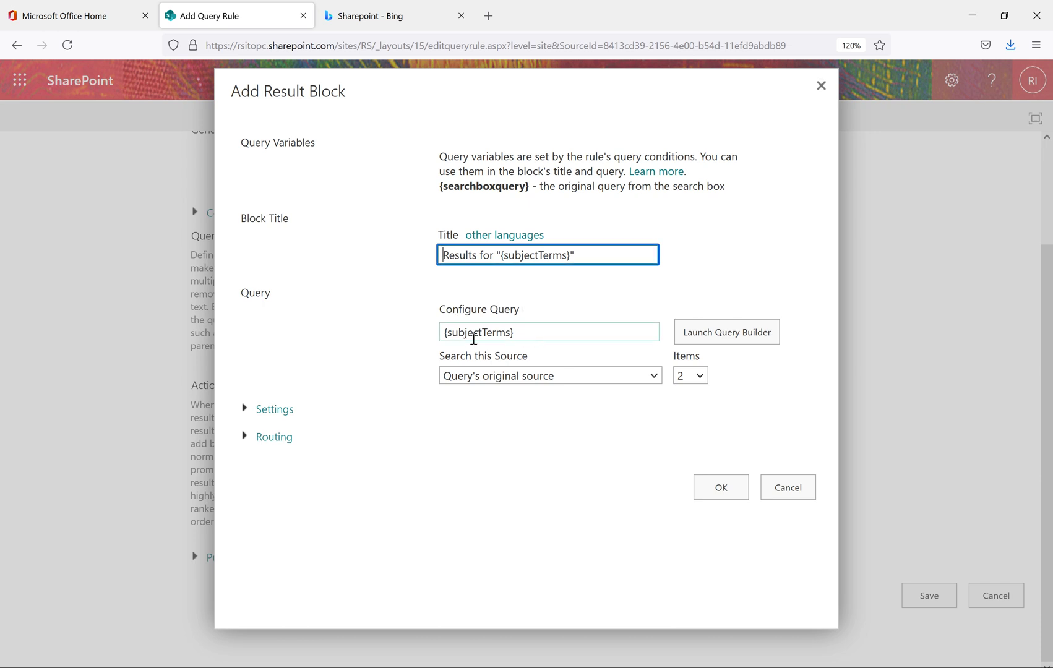
{"action": "left_click", "coordinate": [555, 375]}
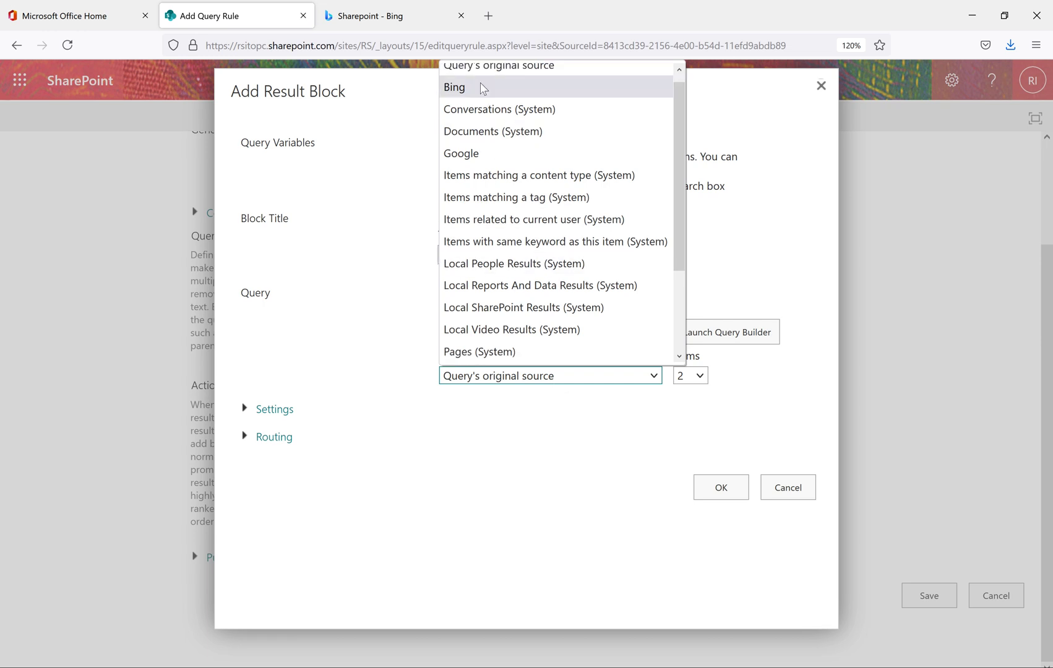
{"action": "left_click", "coordinate": [481, 84]}
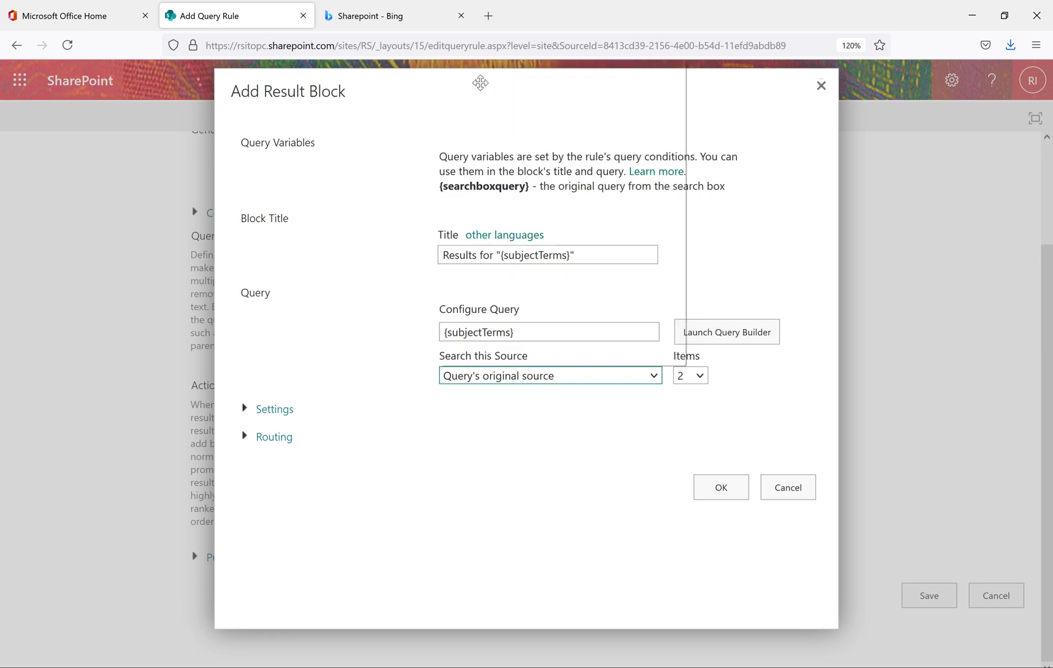
{"action": "left_click", "coordinate": [700, 381]}
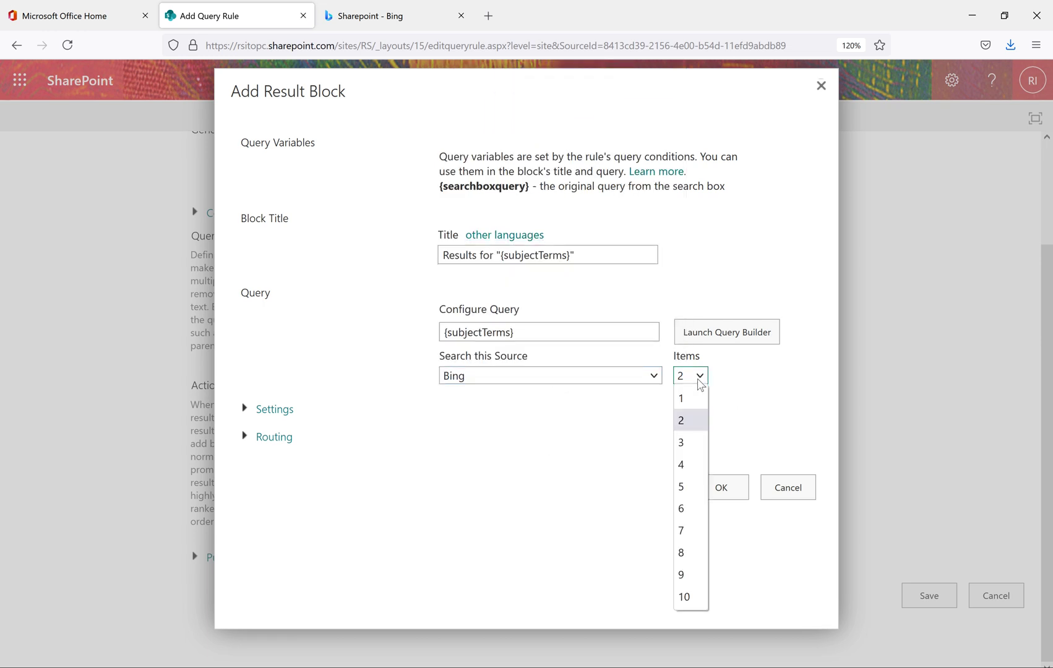
{"action": "left_click", "coordinate": [683, 509]}
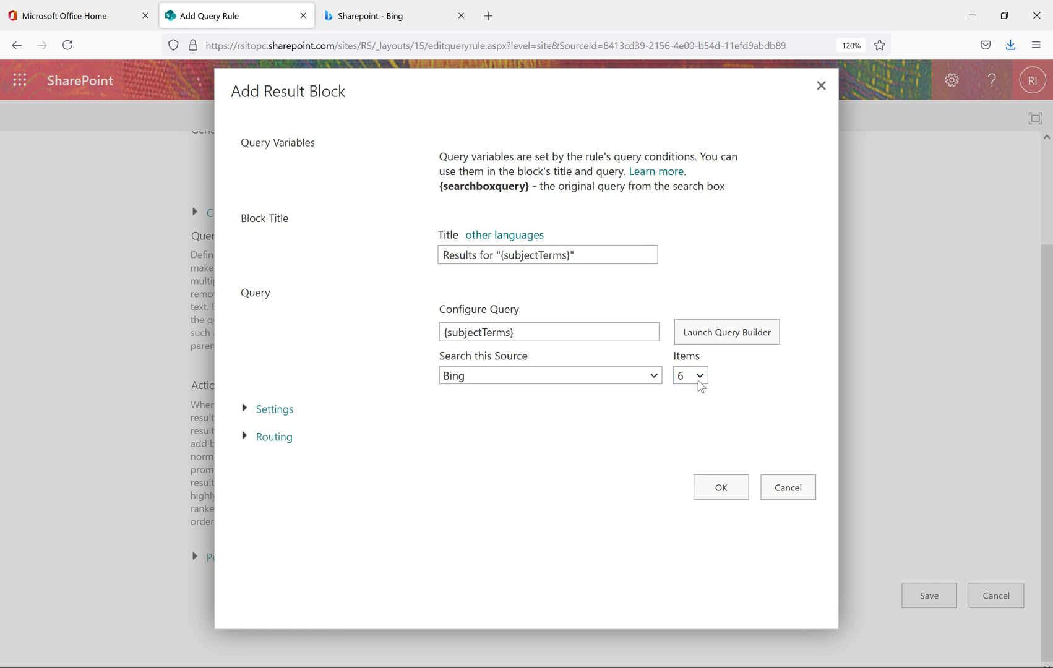
Step: Review the result block's settings and routing options, keeping Use Result Types as the item display template
{"action": "left_click", "coordinate": [247, 410]}
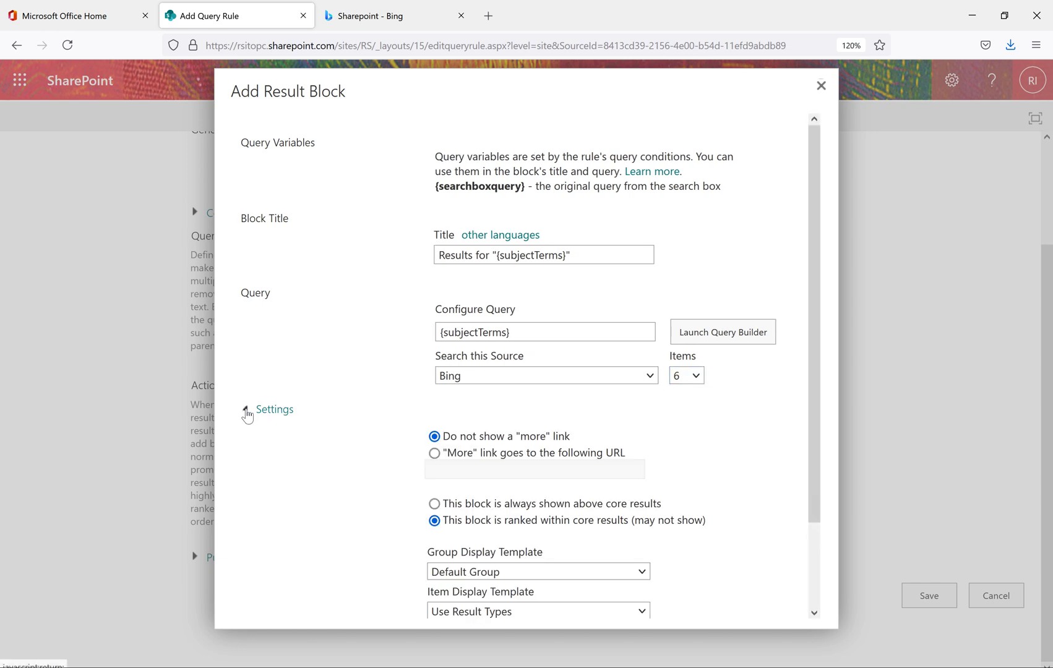
{"action": "scroll", "coordinate": [556, 318], "scroll_direction": "down", "scroll_amount": 3}
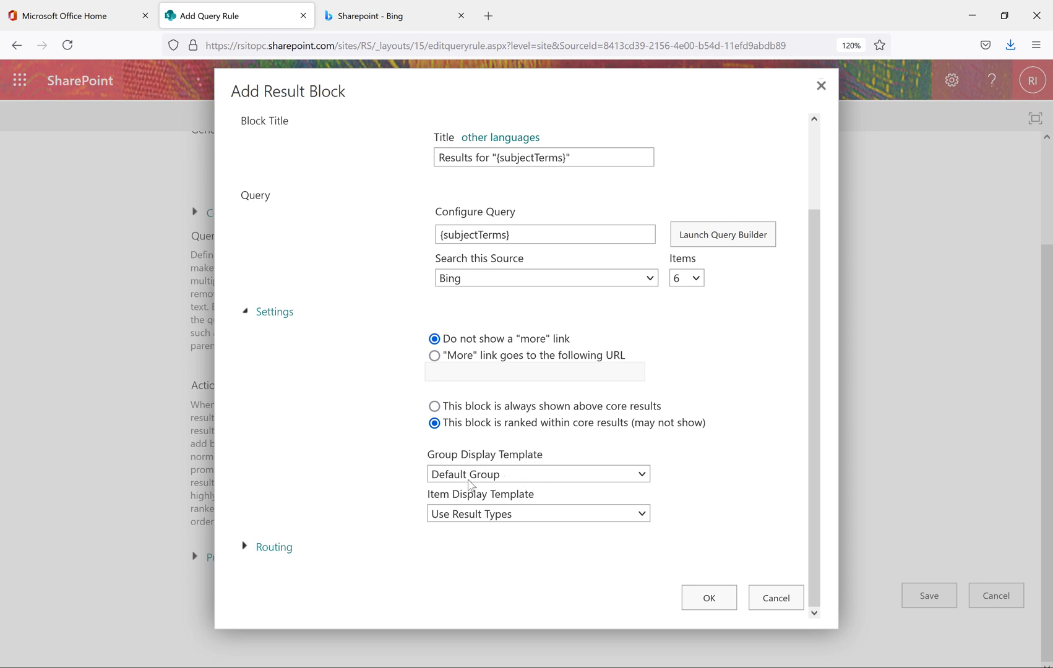
{"action": "left_click", "coordinate": [478, 517]}
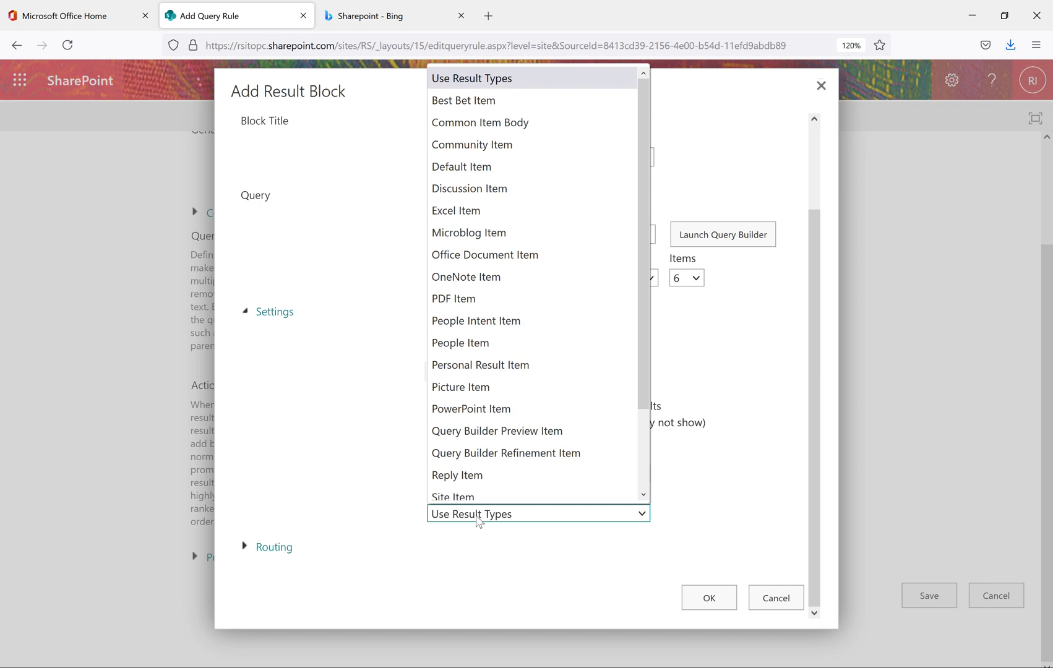
{"action": "left_click", "coordinate": [510, 79]}
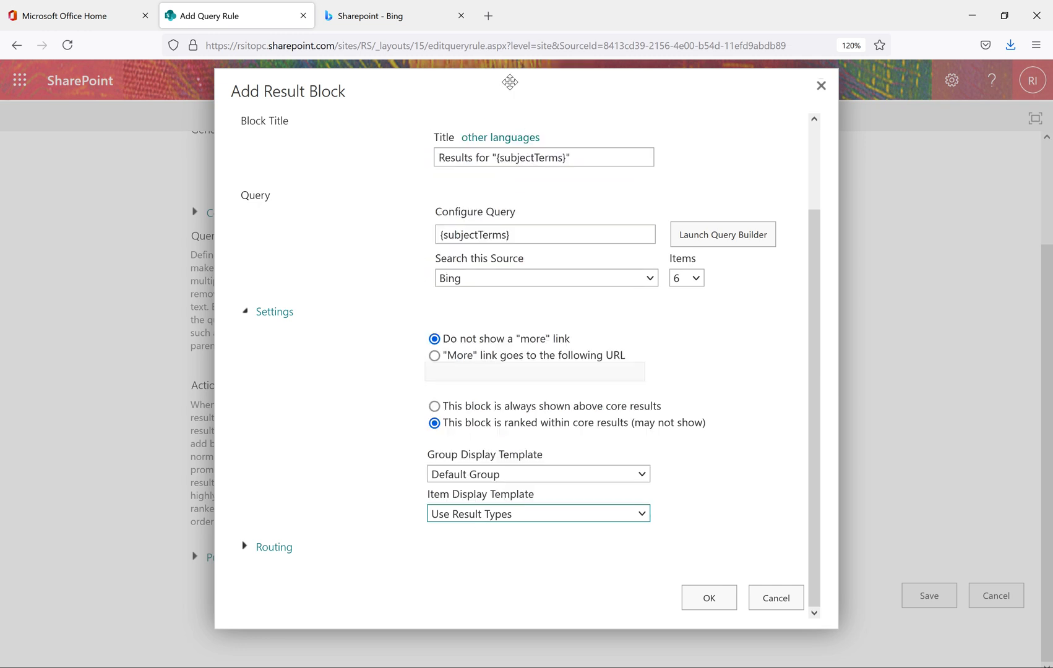
{"action": "left_click", "coordinate": [254, 549]}
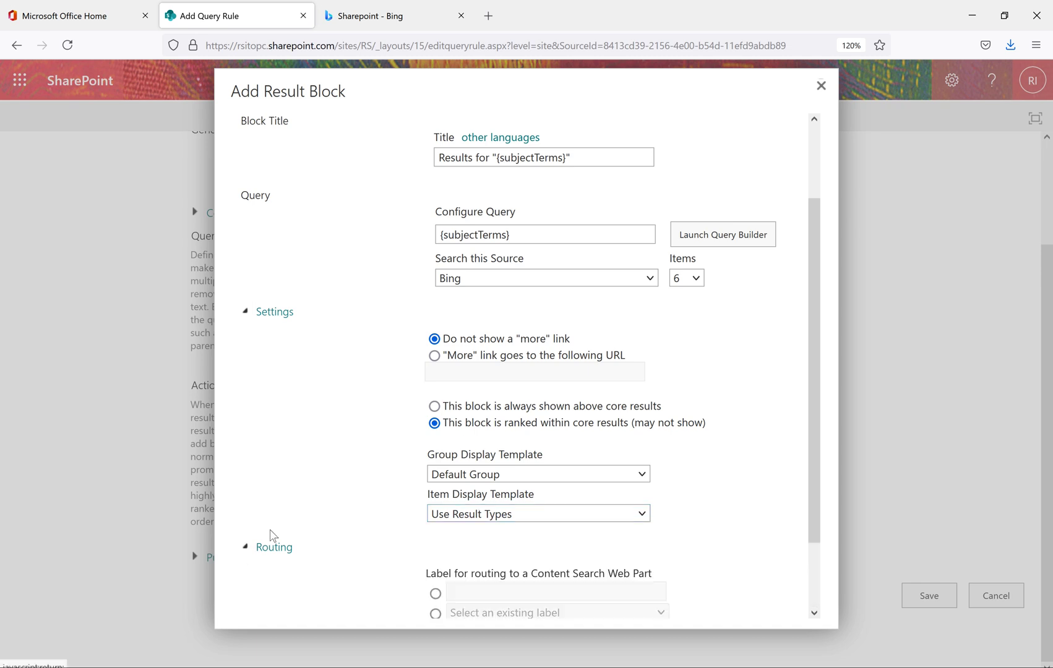
{"action": "scroll", "coordinate": [517, 433], "scroll_direction": "down", "scroll_amount": 2}
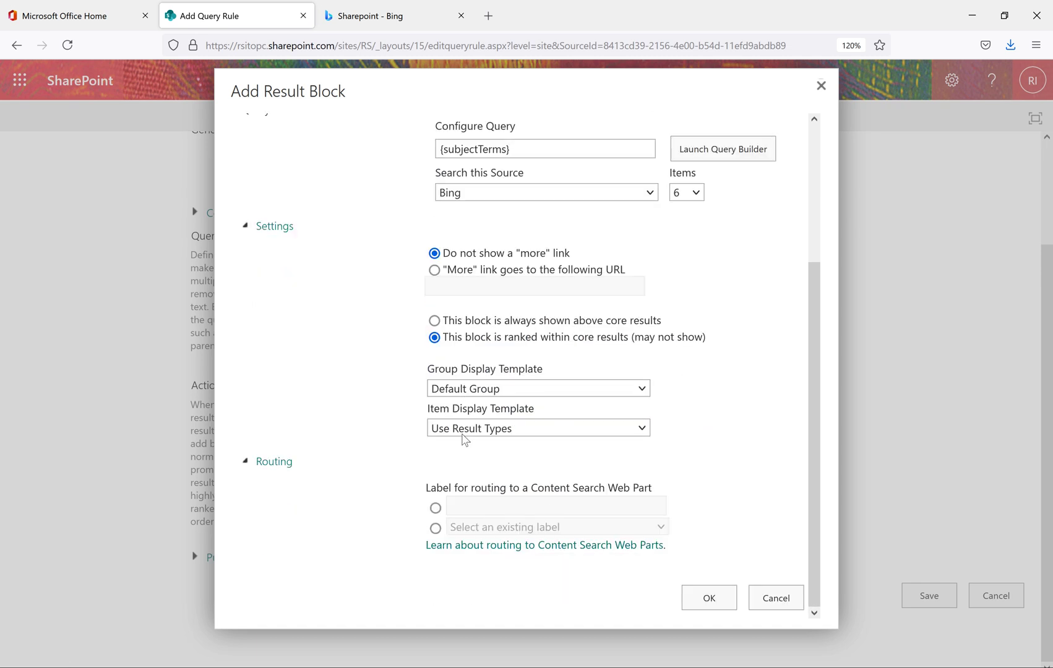
{"action": "scroll", "coordinate": [489, 391], "scroll_direction": "up", "scroll_amount": 4}
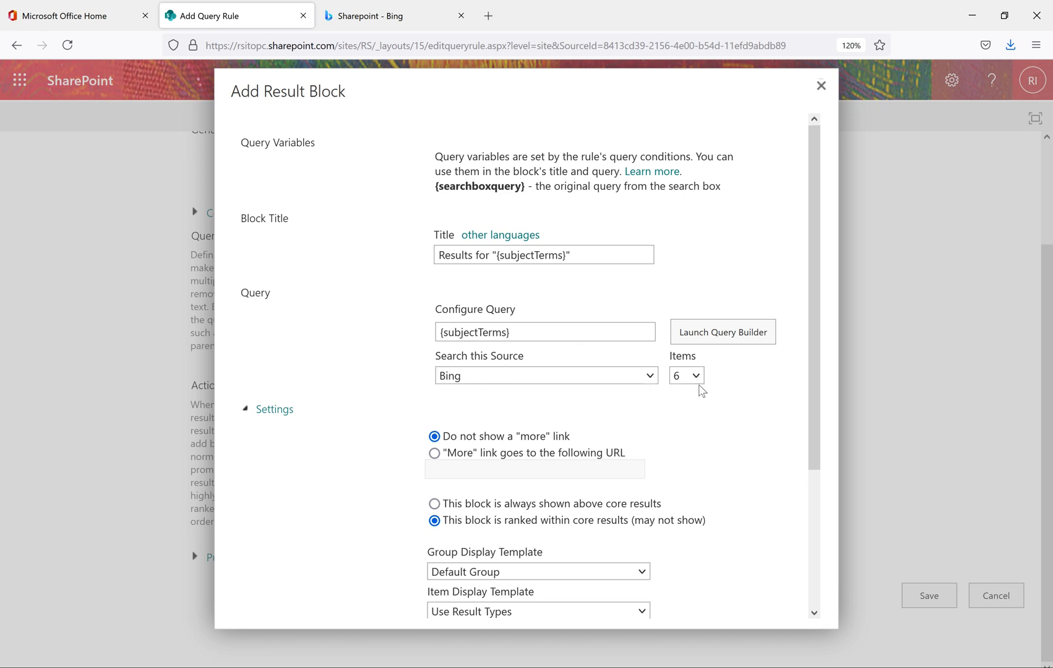
Step: Confirm the result block and save the ExtranalSearch query rule
{"action": "scroll", "coordinate": [701, 389], "scroll_direction": "down", "scroll_amount": 4}
{"action": "left_click", "coordinate": [709, 597]}
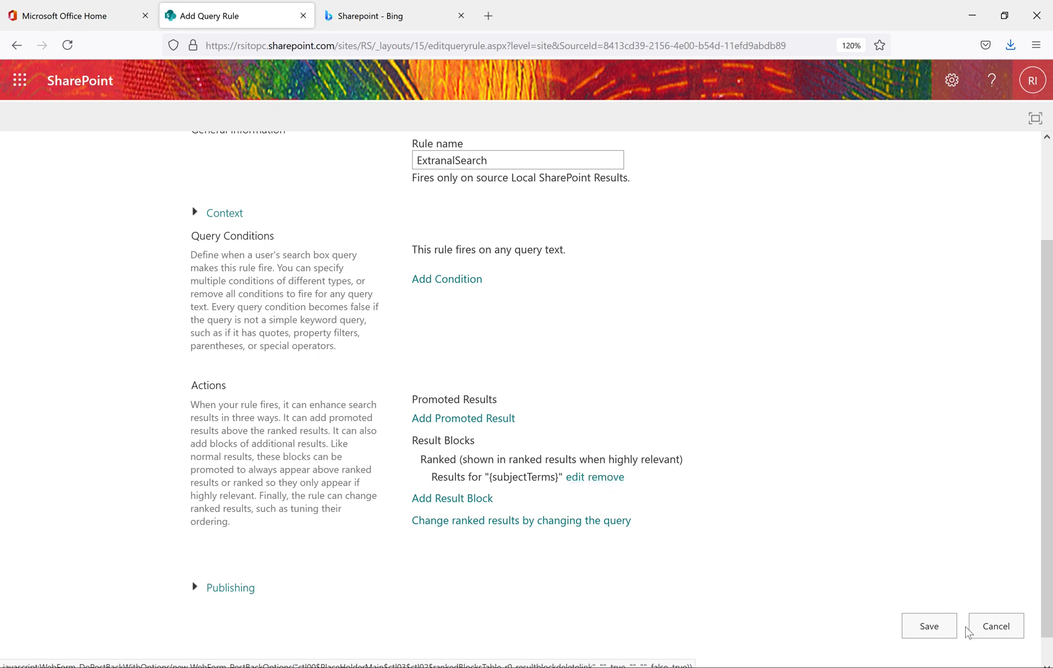
{"action": "left_click", "coordinate": [928, 626]}
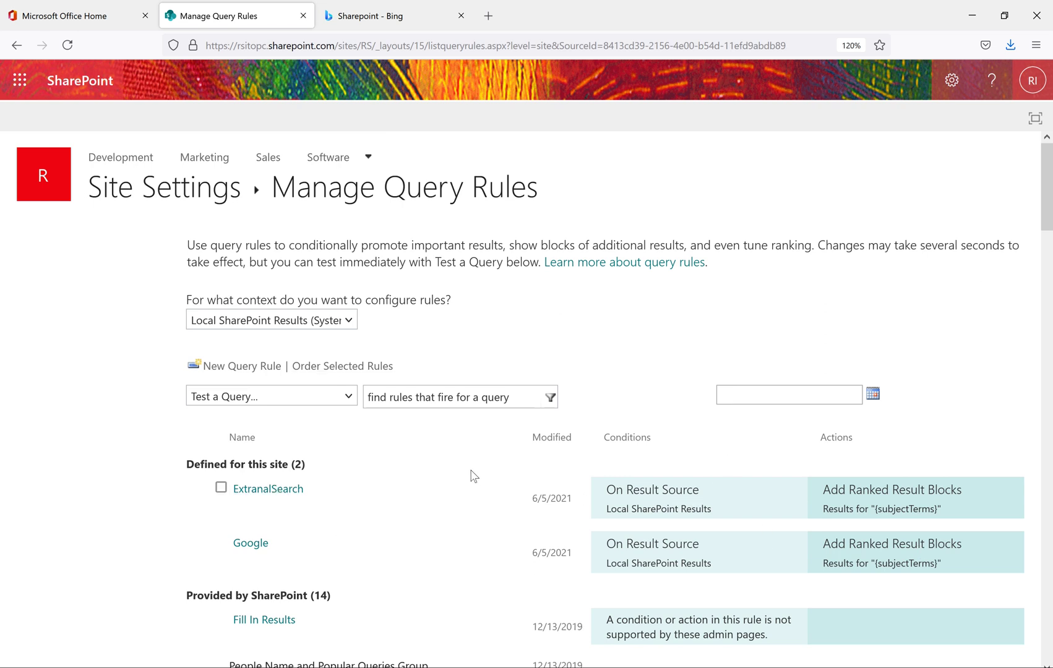
Step: Return to the Rishan Solutions site home page by way of Site Settings
{"action": "left_click", "coordinate": [177, 191]}
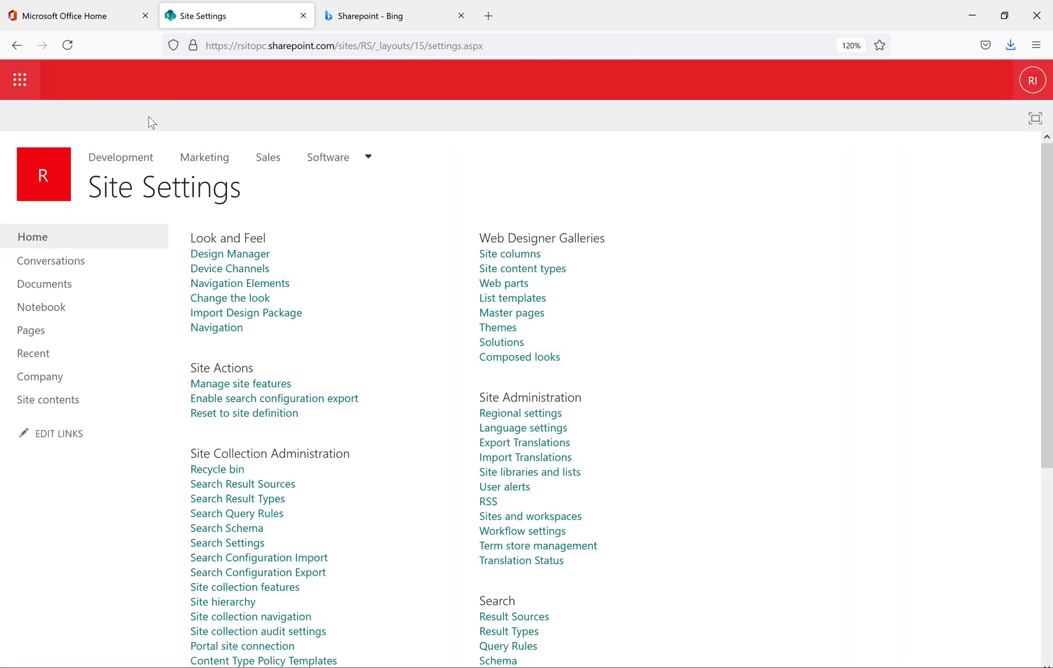
{"action": "left_click", "coordinate": [55, 187]}
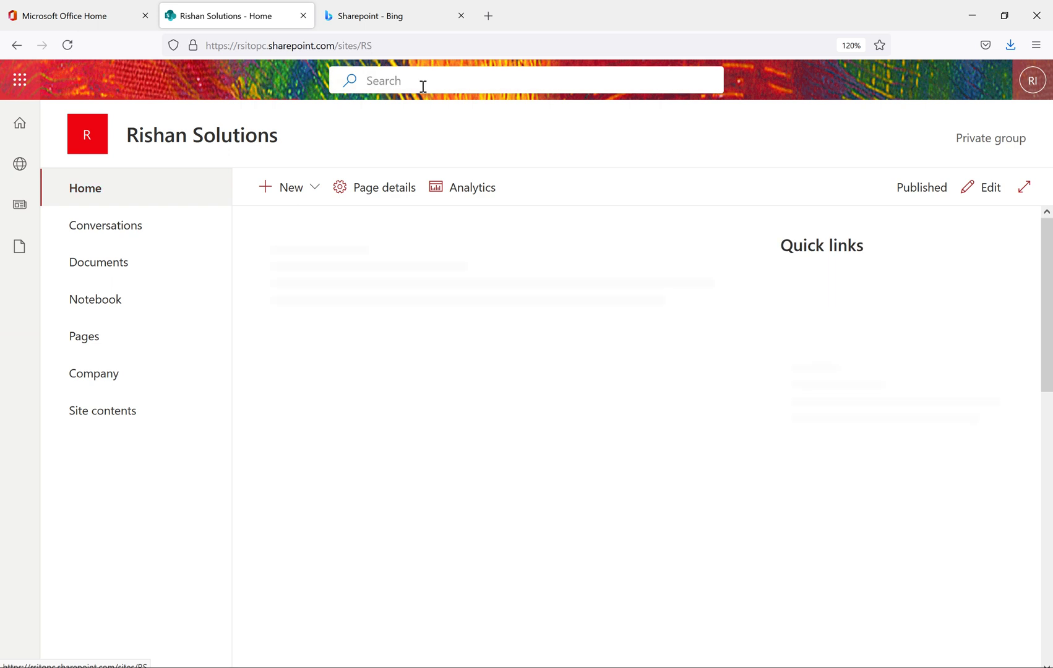
{"action": "left_click", "coordinate": [420, 42]}
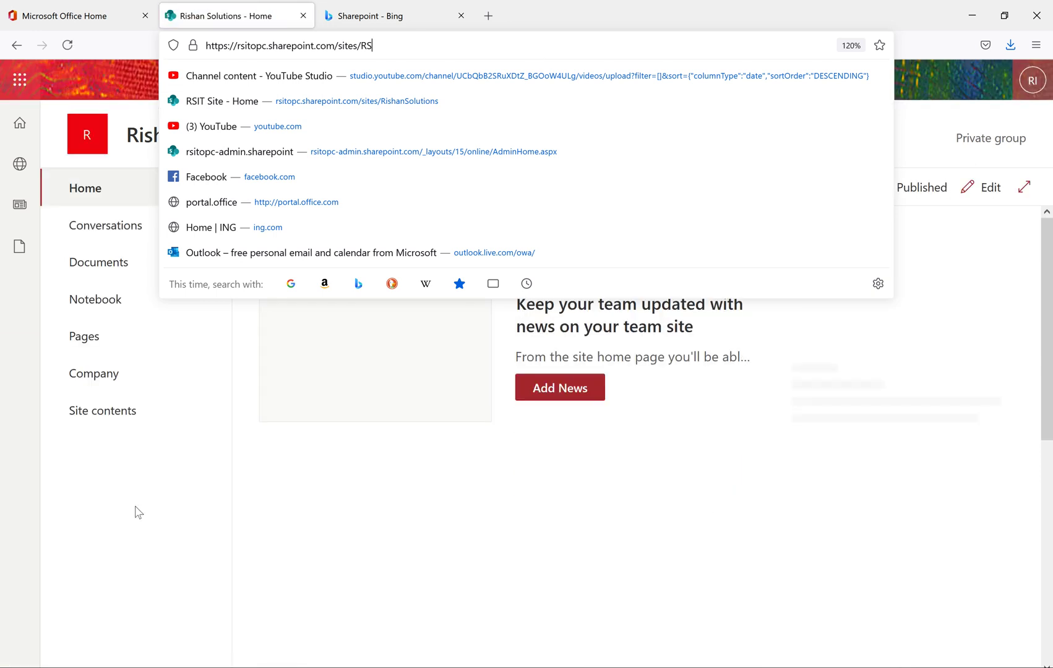
{"action": "left_click", "coordinate": [96, 469]}
Step: Search the site for "SharePoint" and check the results in the News, Files and All categories
{"action": "left_click", "coordinate": [456, 80]}
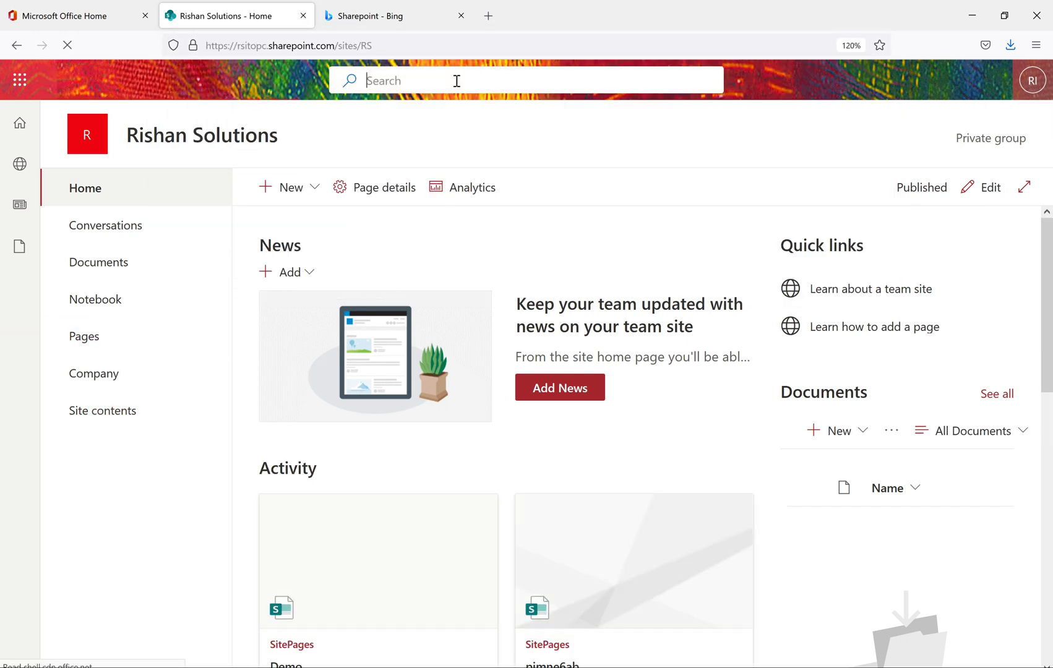
{"action": "type", "text": "S"}
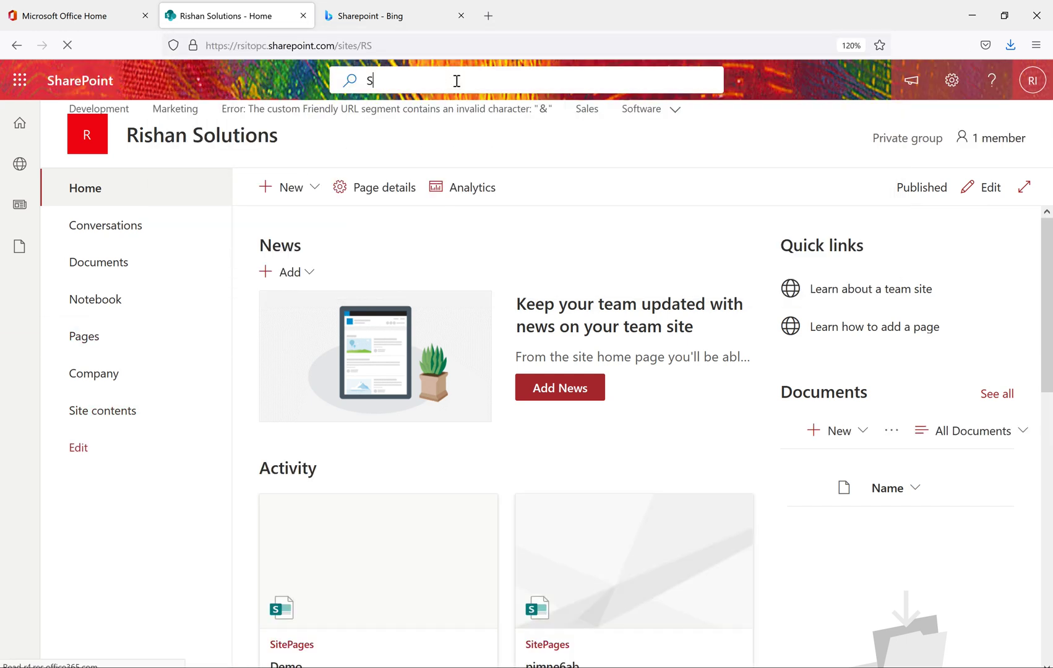
{"action": "type", "text": "harePoint"}
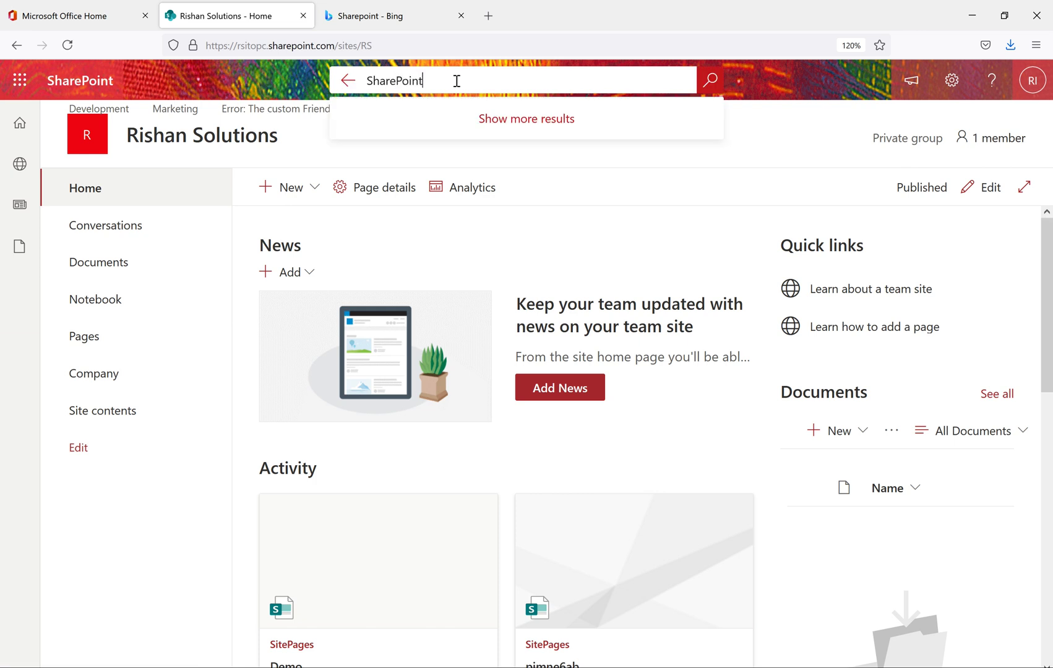
{"action": "key", "text": "Return"}
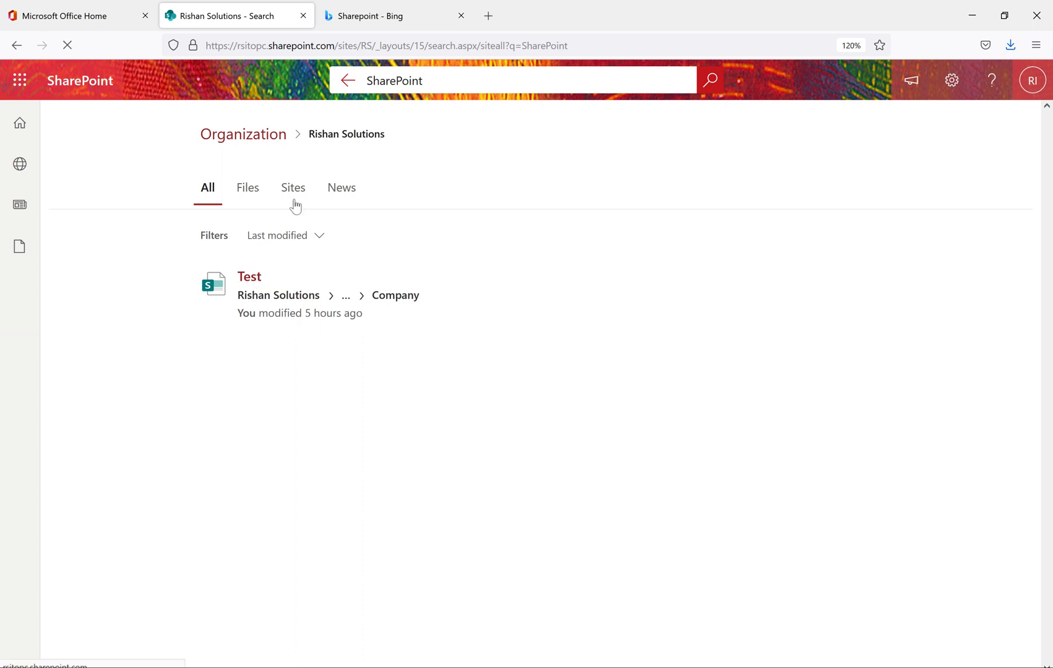
{"action": "left_click", "coordinate": [341, 189]}
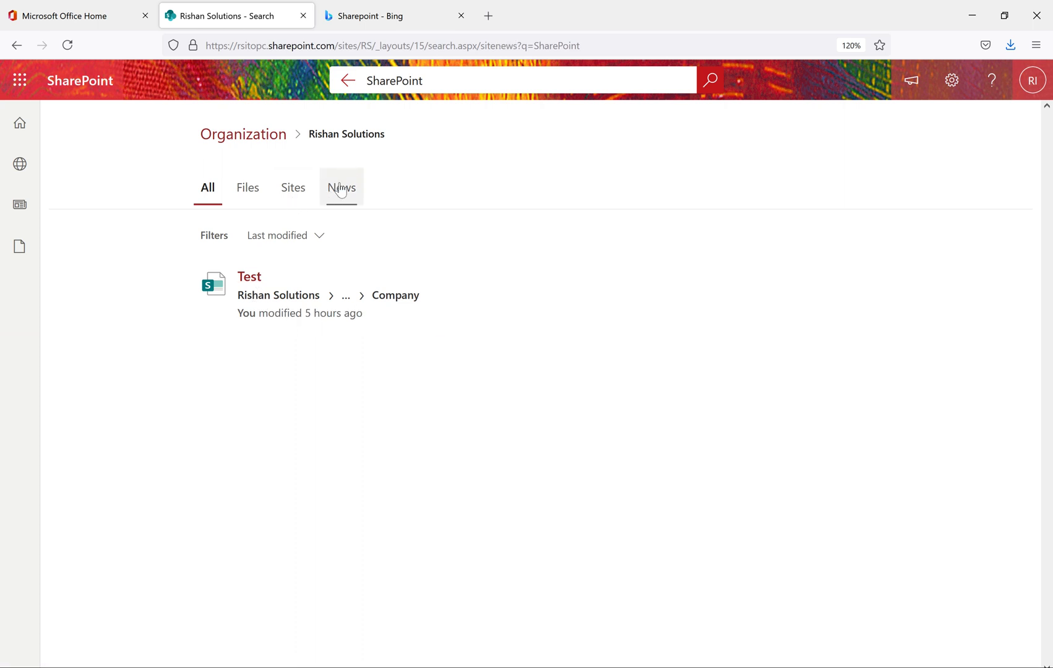
{"action": "left_click", "coordinate": [242, 194]}
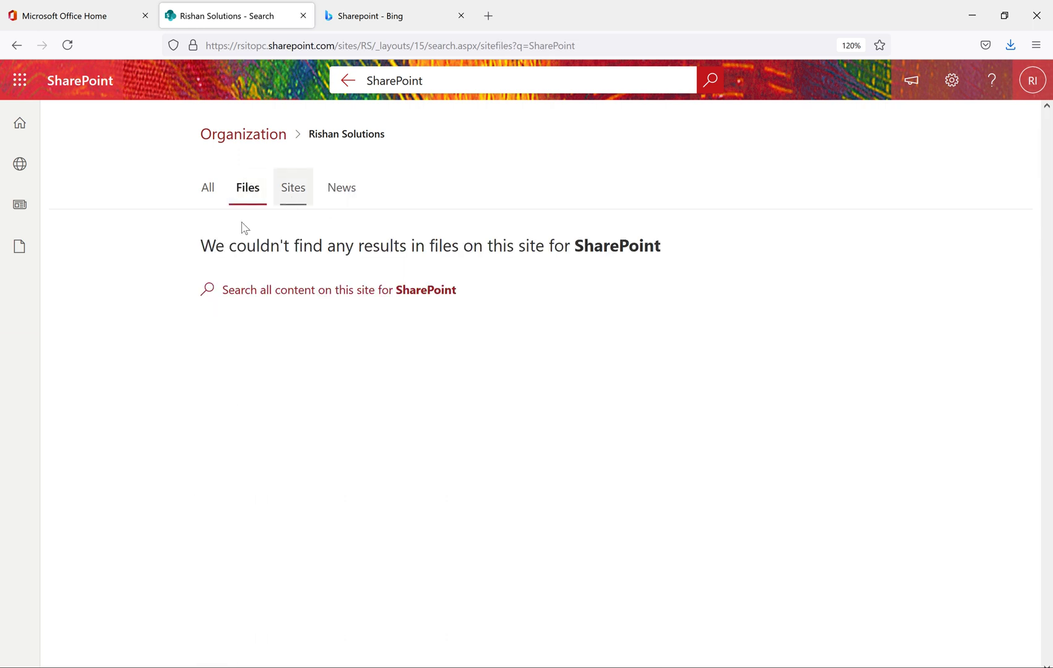
{"action": "left_click", "coordinate": [214, 195]}
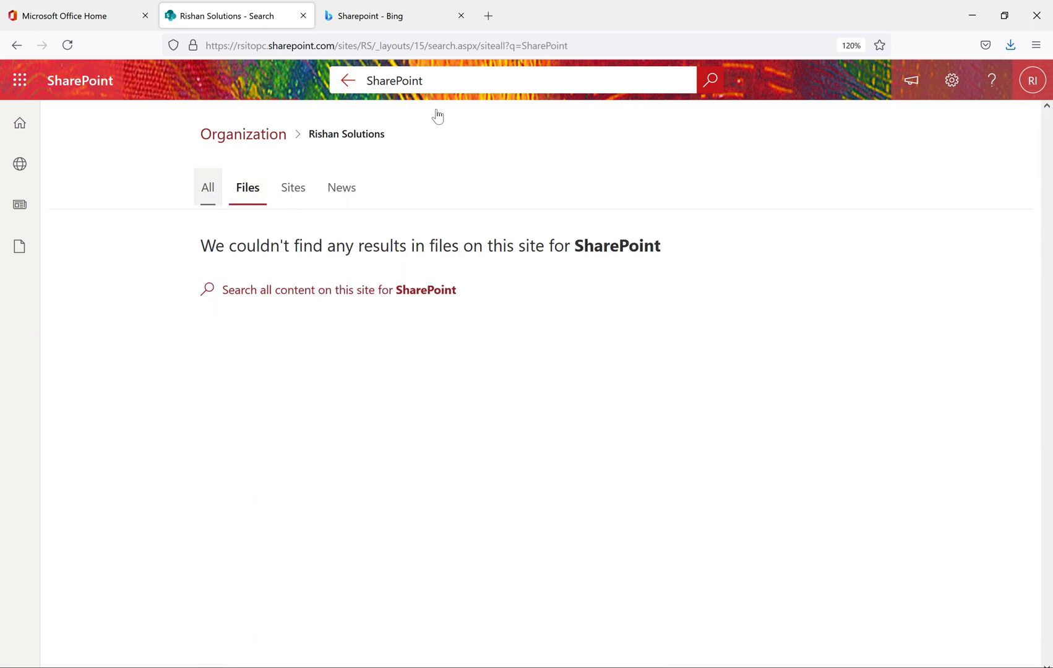
Step: Replace the search text with "Office" and search the site for it
{"action": "left_click", "coordinate": [460, 73]}
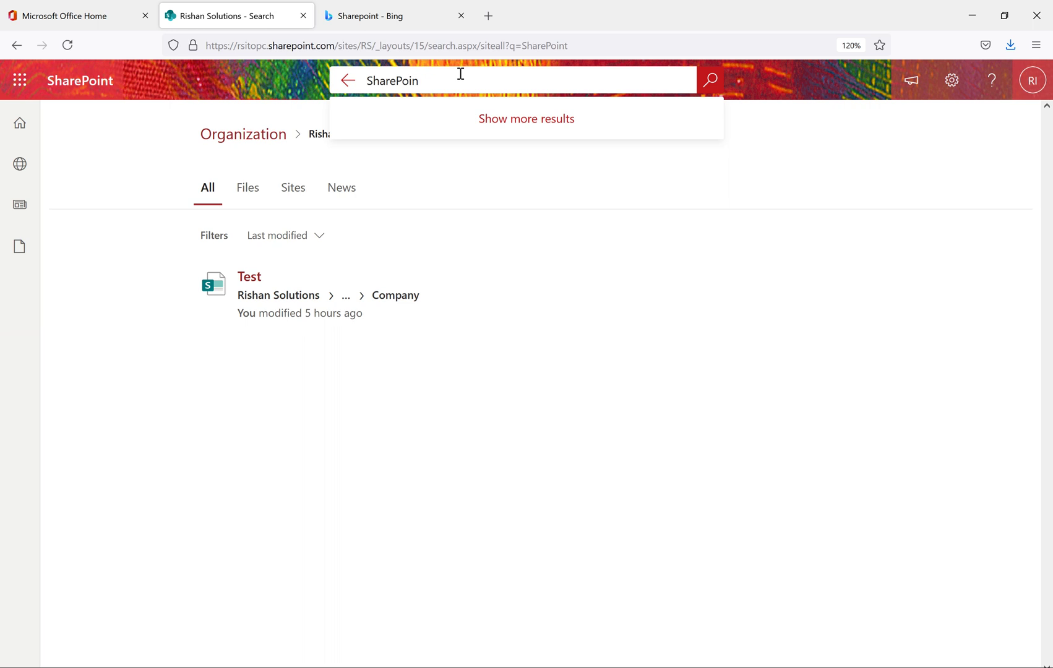
{"action": "key", "text": "BackSpace"}
{"action": "key", "text": "BackSpace"}
{"action": "key", "text": "BackSpace"}
{"action": "key", "text": "BackSpace"}
{"action": "key", "text": "BackSpace"}
{"action": "key", "text": "BackSpace"}
{"action": "key", "text": "BackSpace"}
{"action": "key", "text": "BackSpace"}
{"action": "key", "text": "BackSpace"}
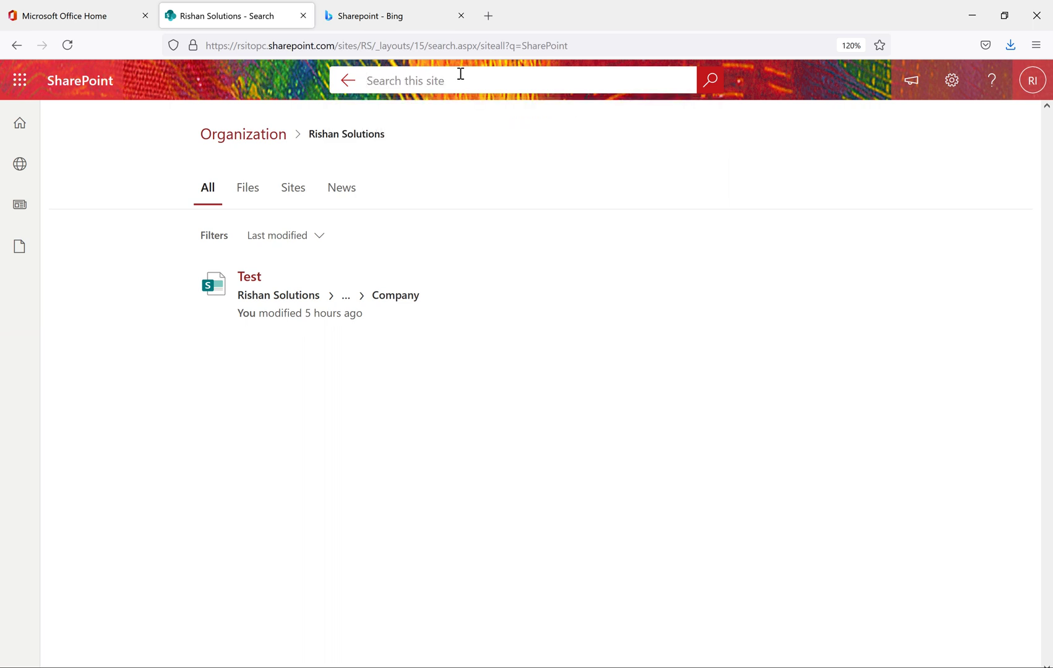
{"action": "type", "text": "Offic"}
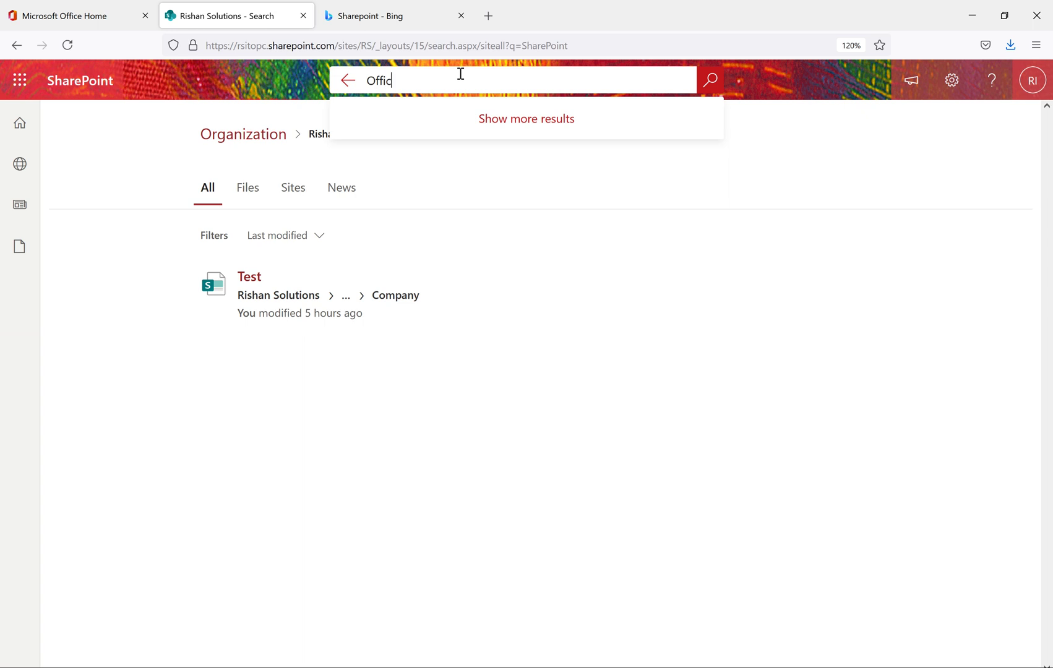
{"action": "type", "text": "e"}
{"action": "key", "text": "Return"}
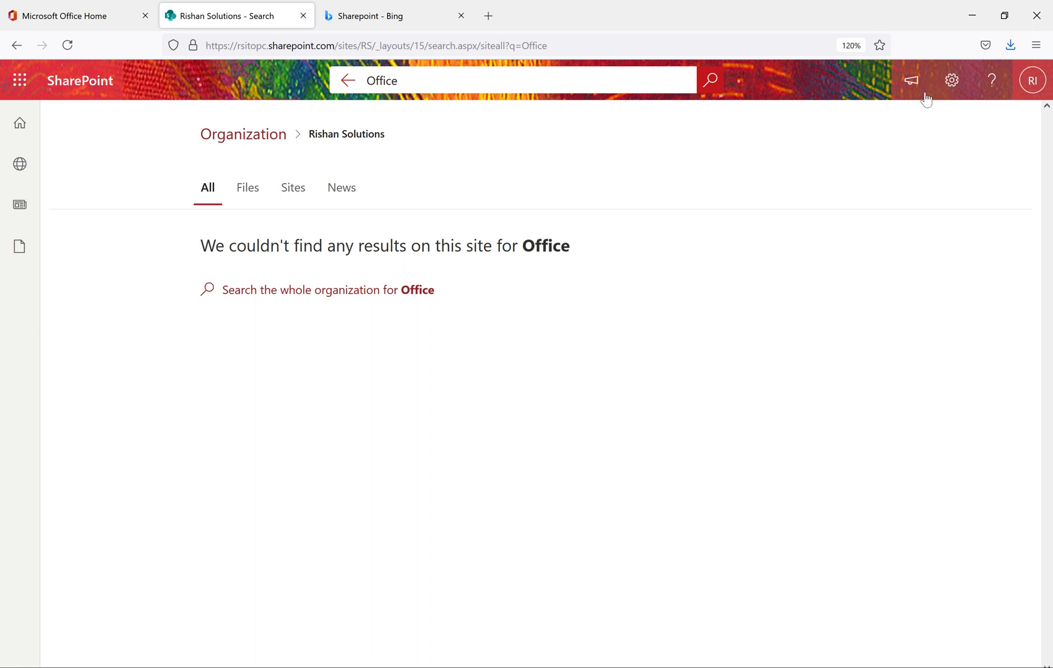
Step: Create a Web Part Page named Search in the Site Pages library, using the Full Page, Vertical layout template
{"action": "left_click", "coordinate": [949, 91]}
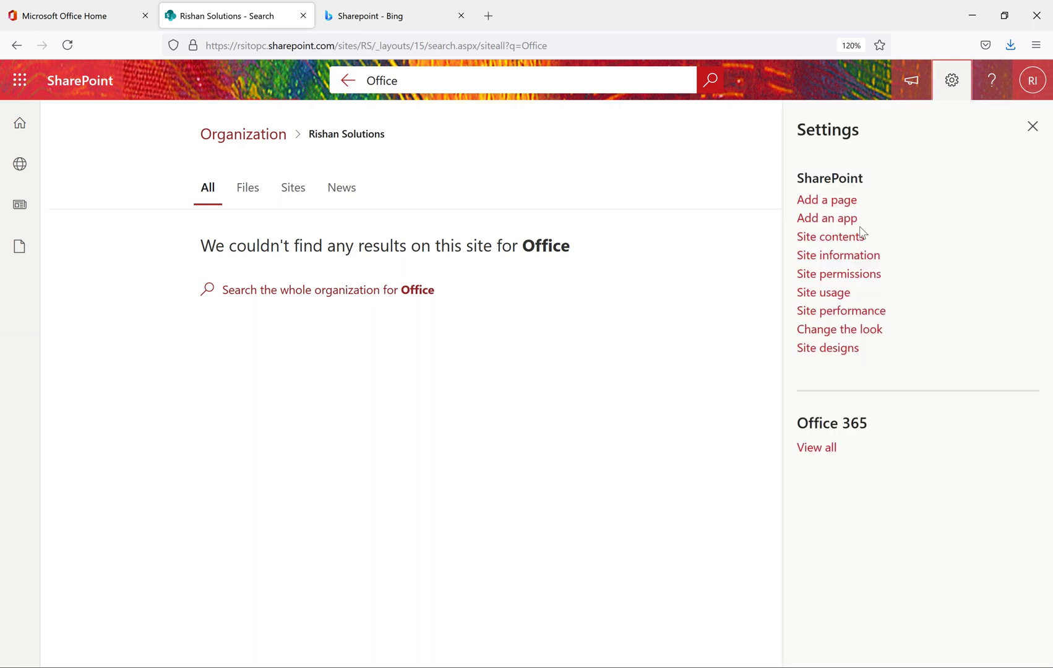
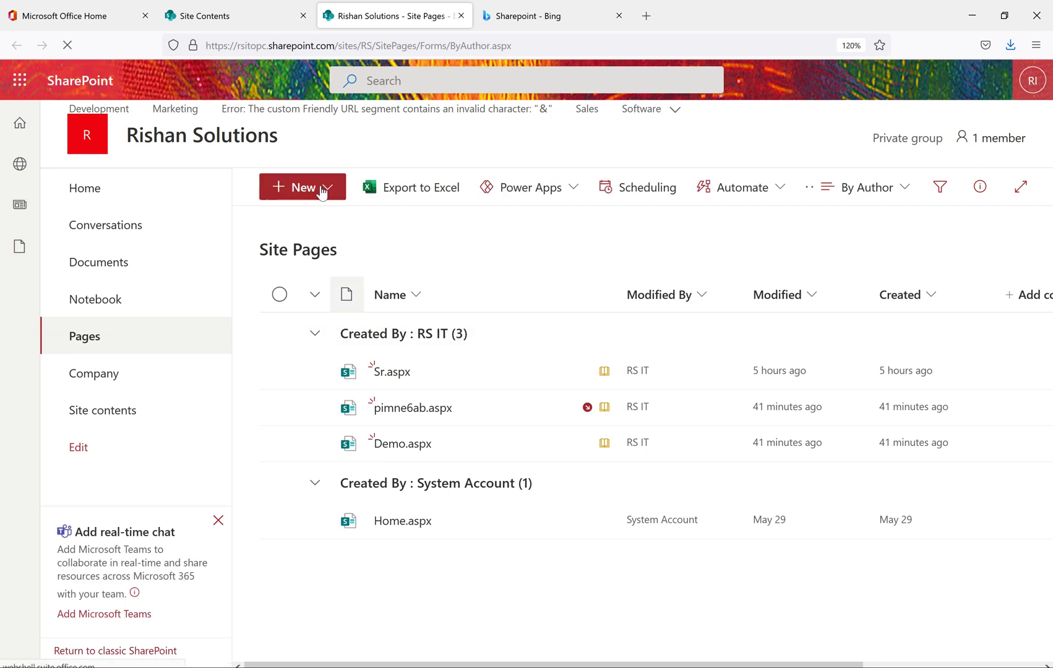
{"action": "left_click", "coordinate": [323, 189]}
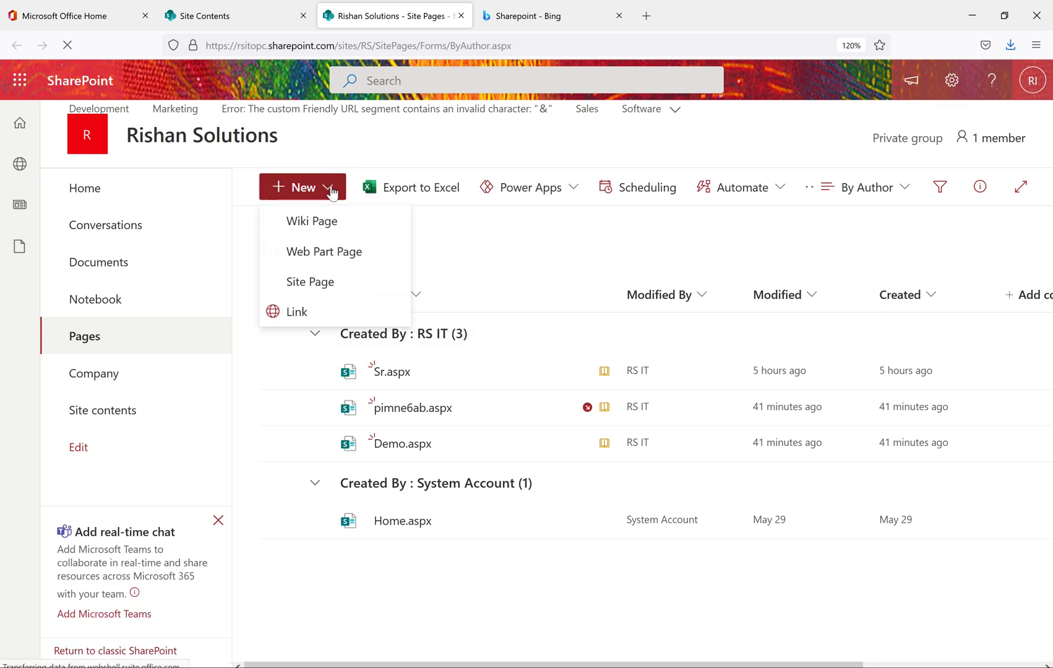
{"action": "left_click", "coordinate": [322, 254]}
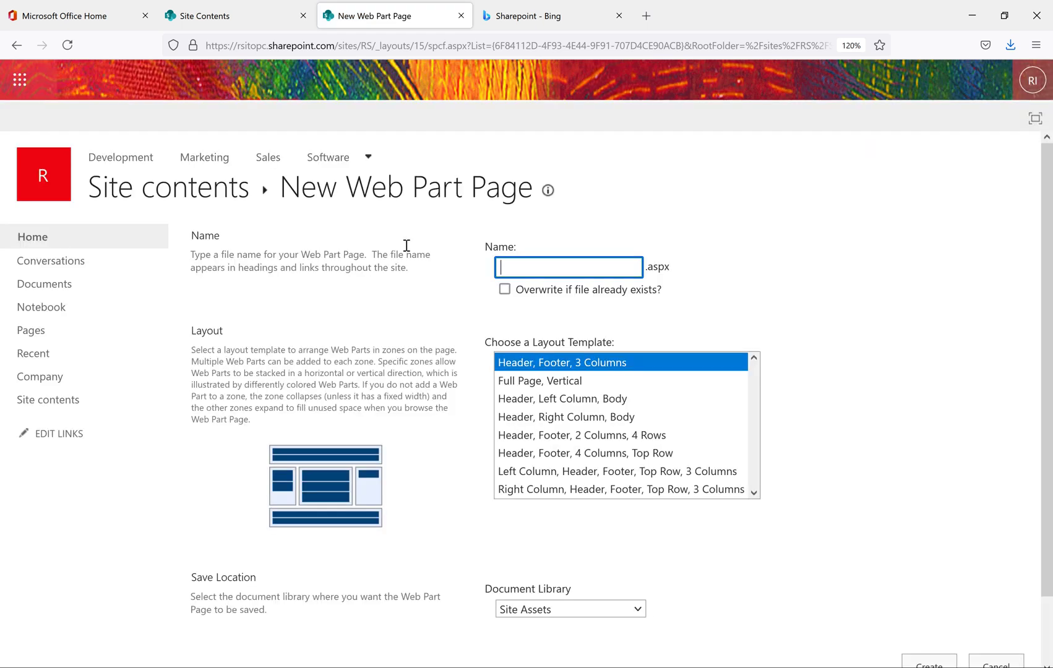
{"action": "type", "text": "Search"}
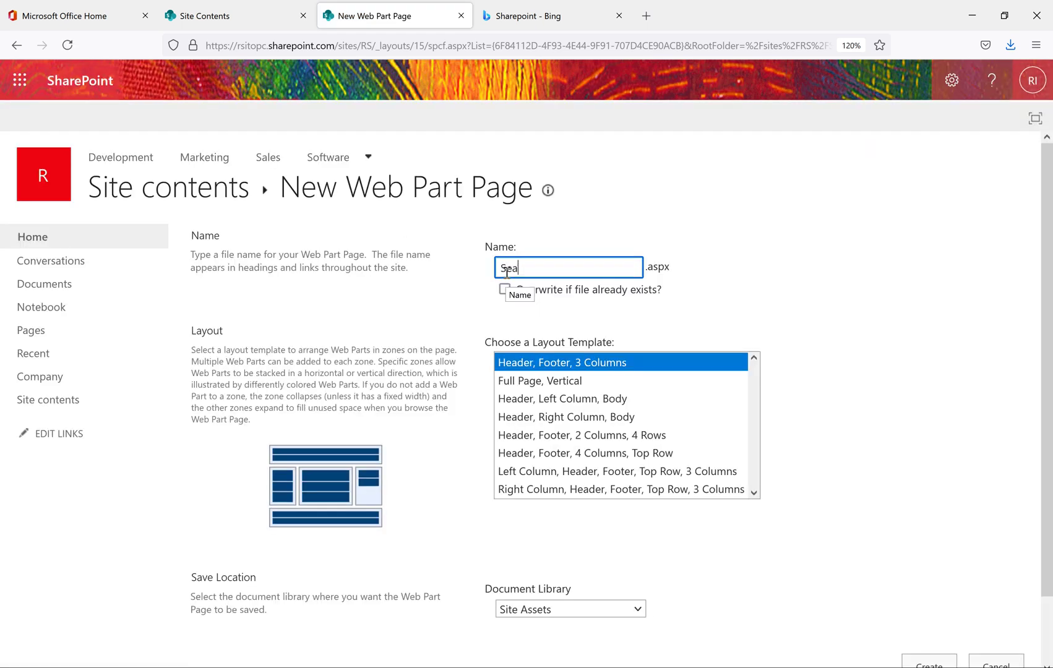
{"action": "left_click", "coordinate": [570, 382]}
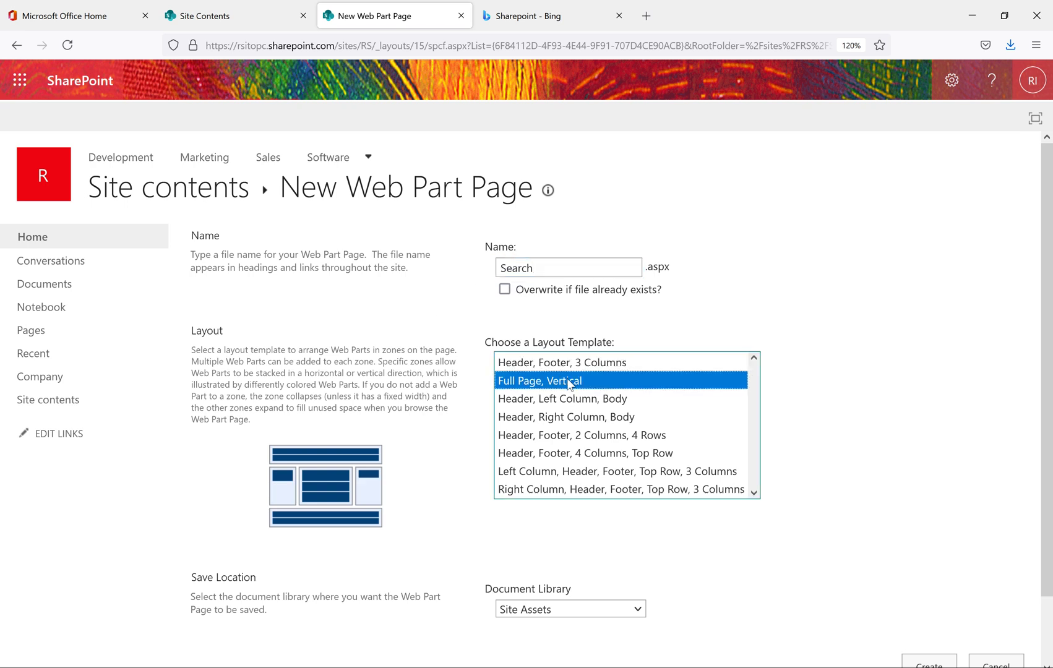
{"action": "left_click", "coordinate": [581, 609]}
{"action": "left_click", "coordinate": [560, 584]}
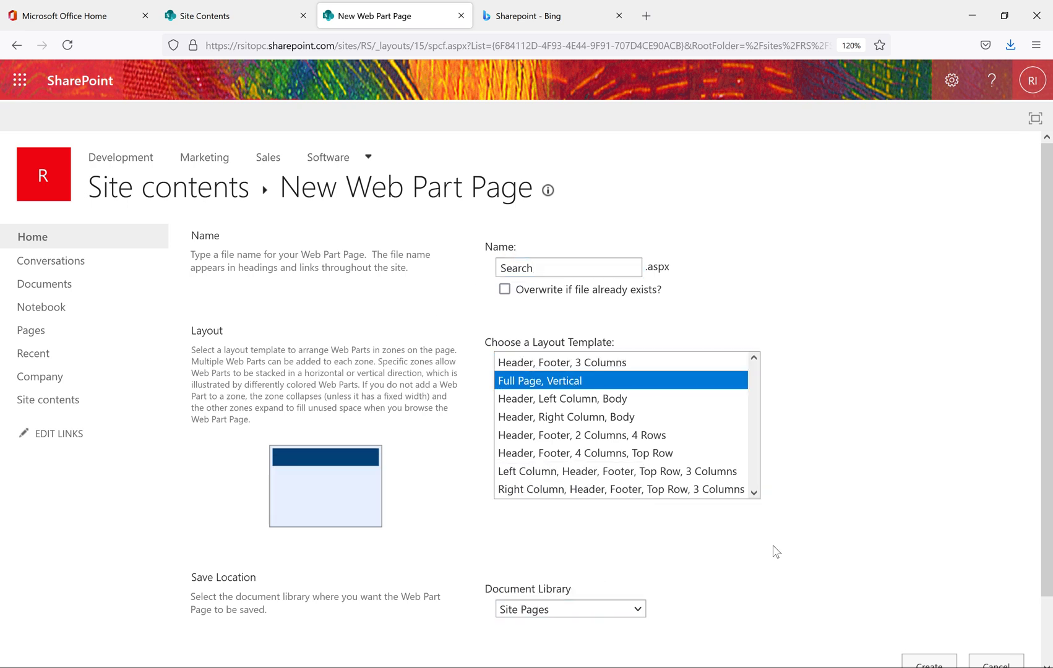
{"action": "scroll", "coordinate": [798, 563], "scroll_direction": "down", "scroll_amount": 2}
{"action": "left_click", "coordinate": [913, 595]}
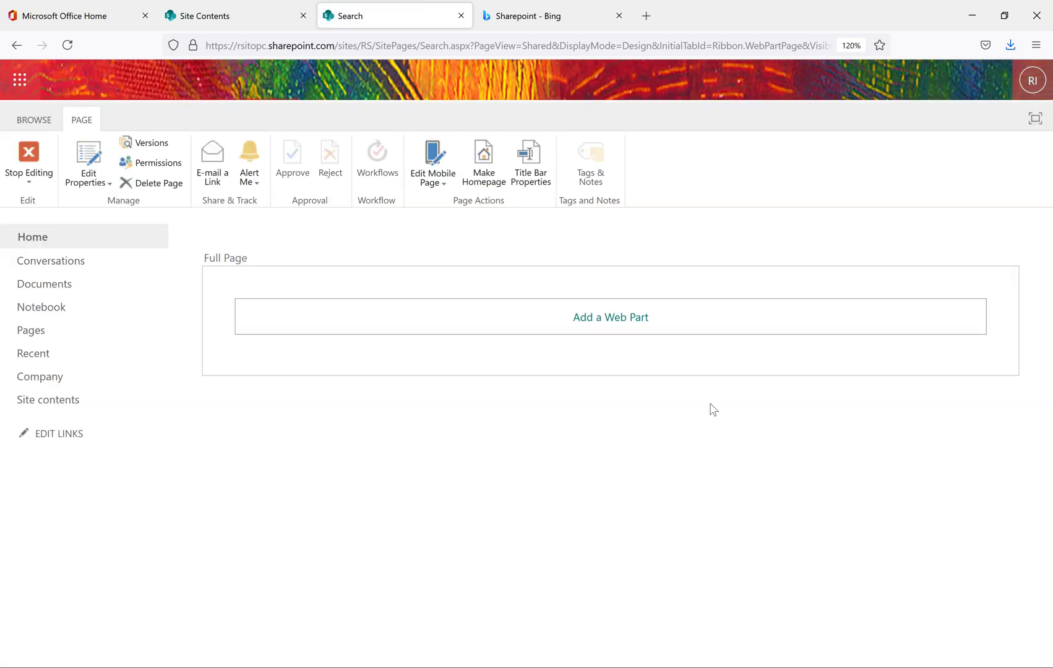
Step: Add the Search Results web part from the Search category to the page's Full Page zone
{"action": "left_click", "coordinate": [596, 330]}
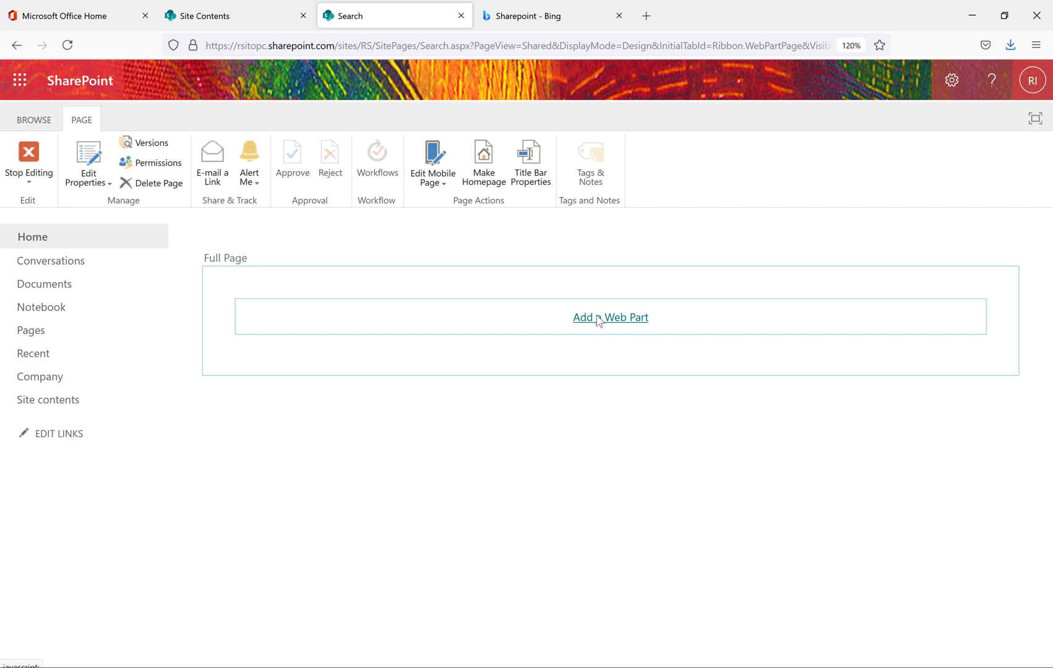
{"action": "left_click", "coordinate": [26, 368]}
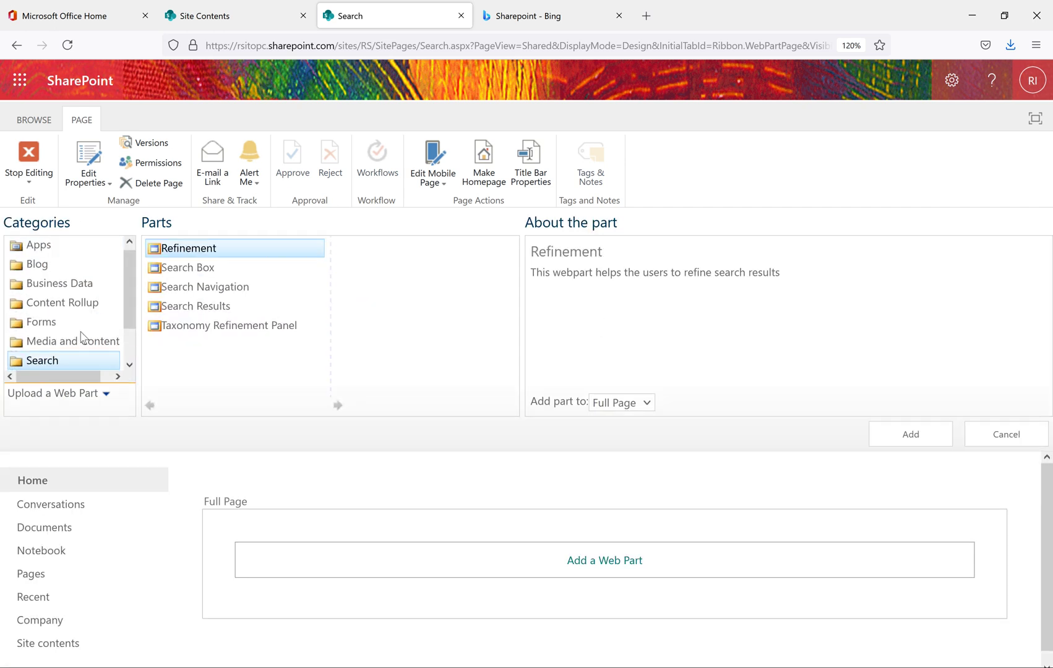
{"action": "left_click", "coordinate": [212, 308]}
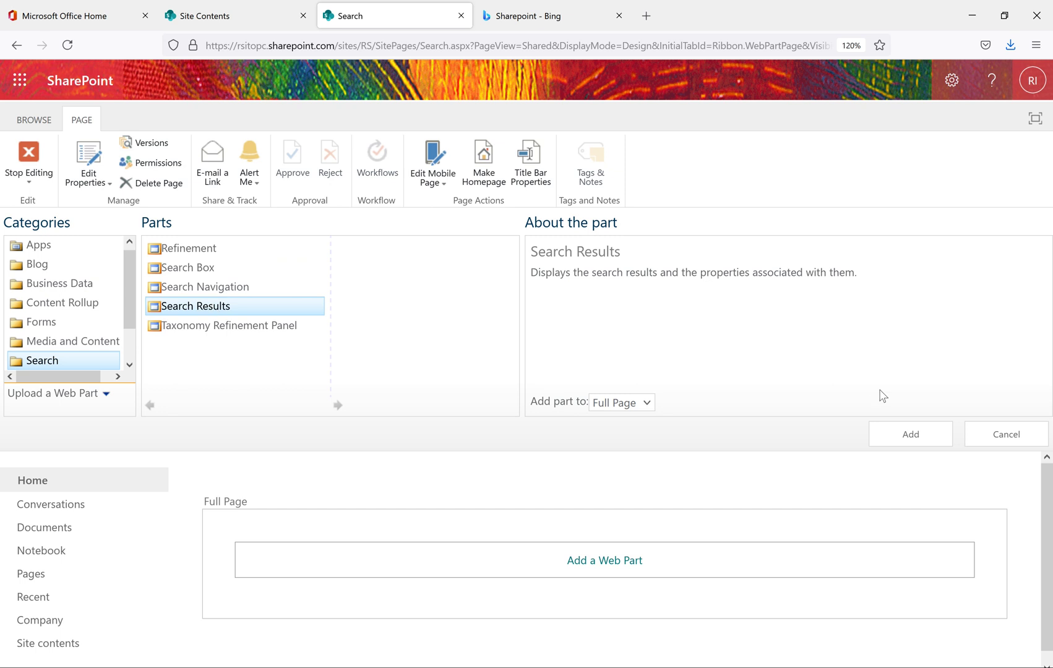
{"action": "left_click", "coordinate": [911, 434]}
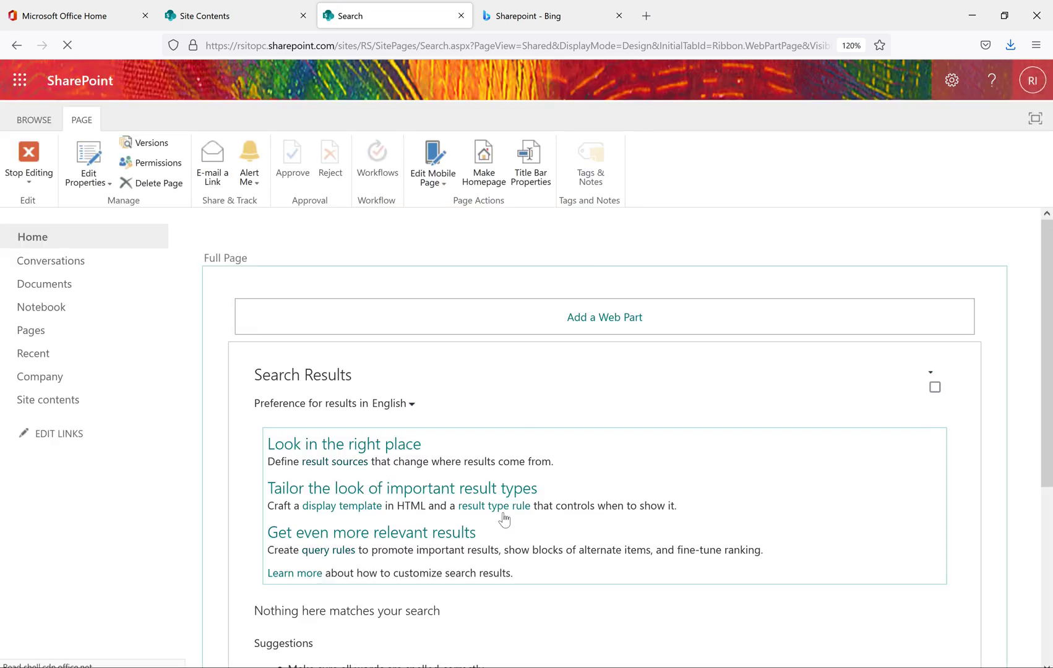
Step: Add the Search Box web part to the Full Page zone and finish editing the page
{"action": "scroll", "coordinate": [480, 424], "scroll_direction": "down", "scroll_amount": 4}
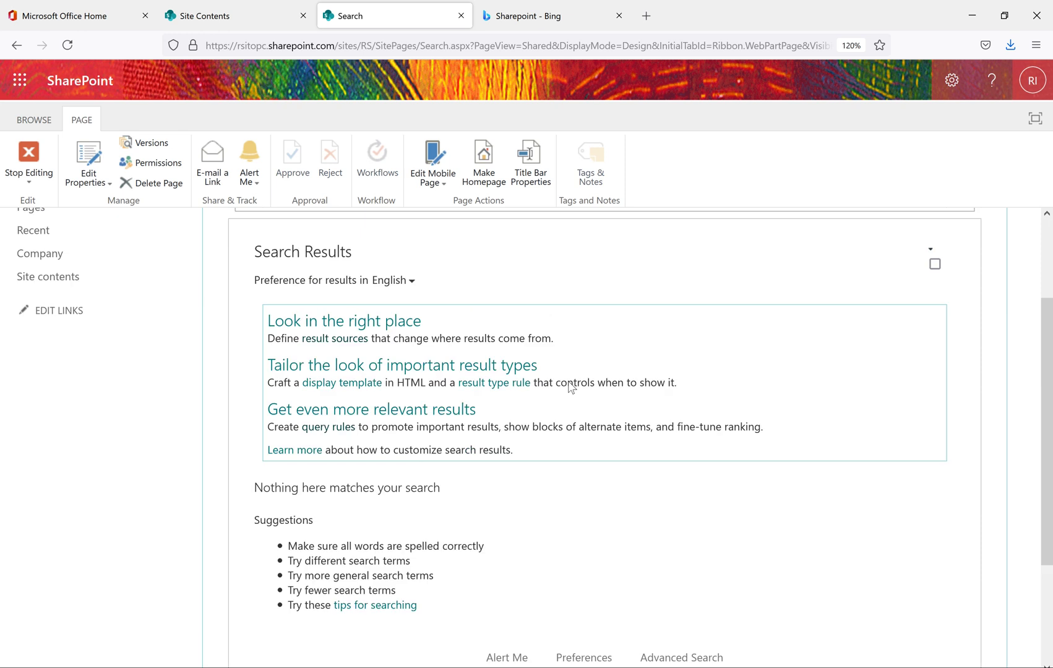
{"action": "scroll", "coordinate": [626, 312], "scroll_direction": "up", "scroll_amount": 4}
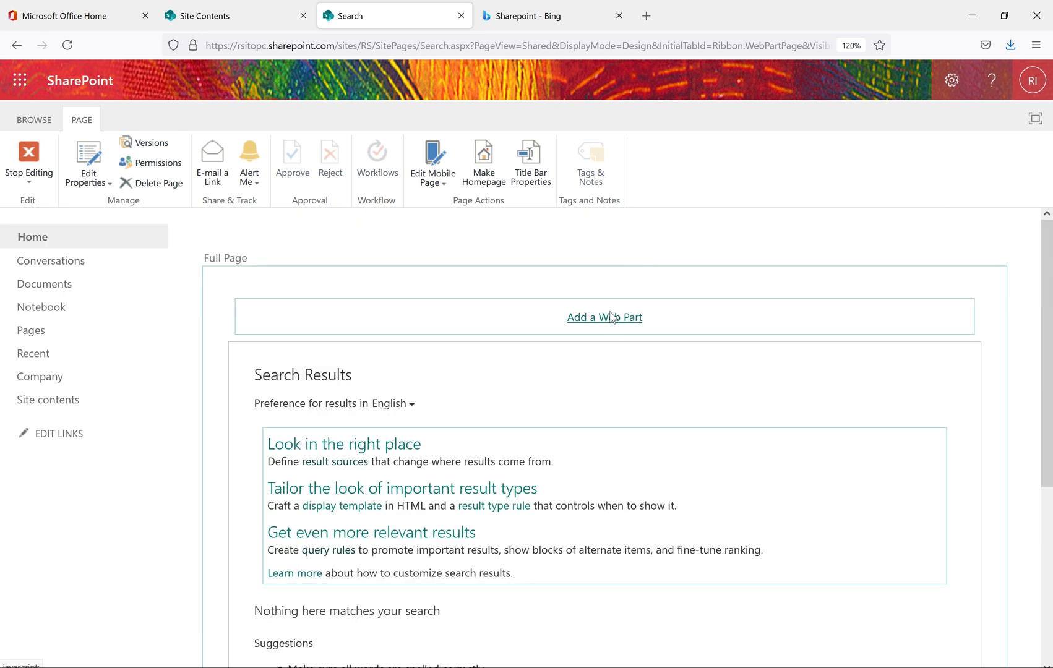
{"action": "left_click", "coordinate": [611, 317]}
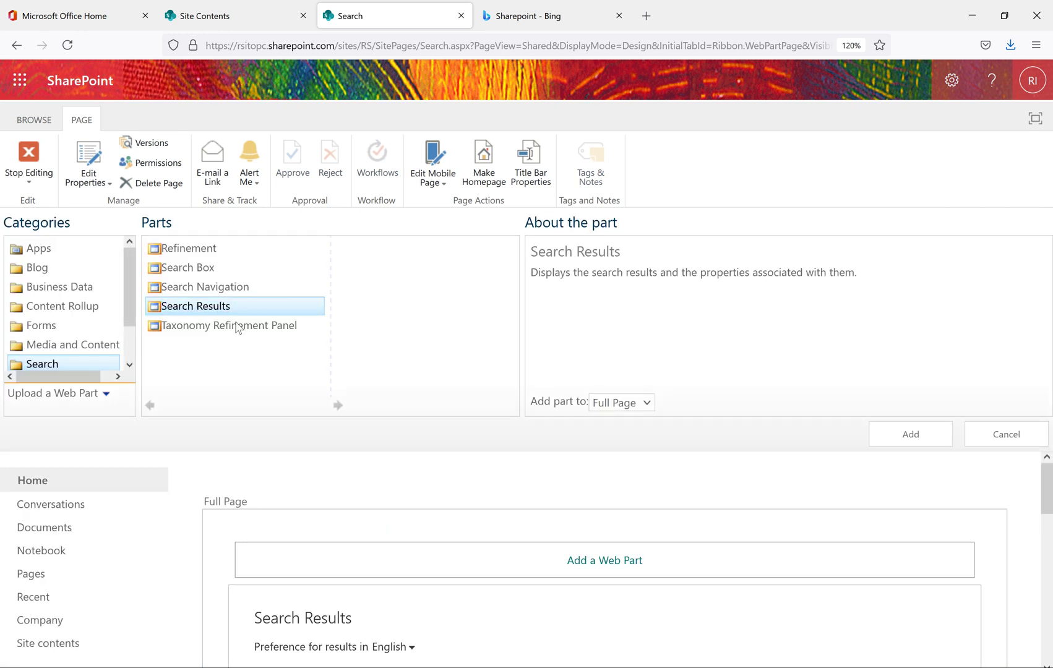
{"action": "left_click", "coordinate": [203, 273]}
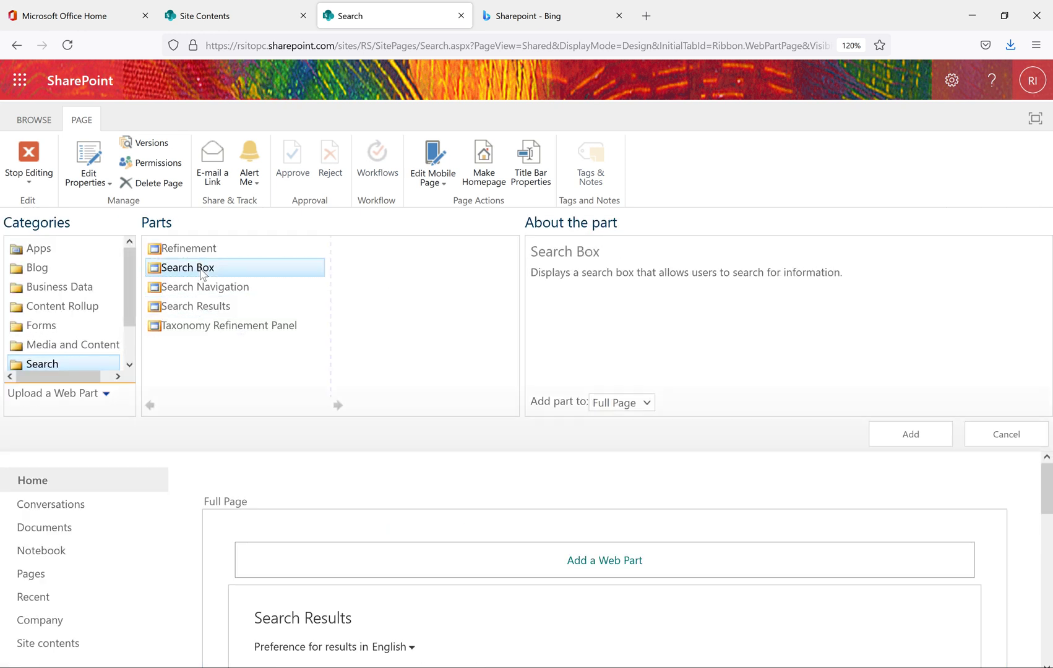
{"action": "left_click", "coordinate": [910, 436]}
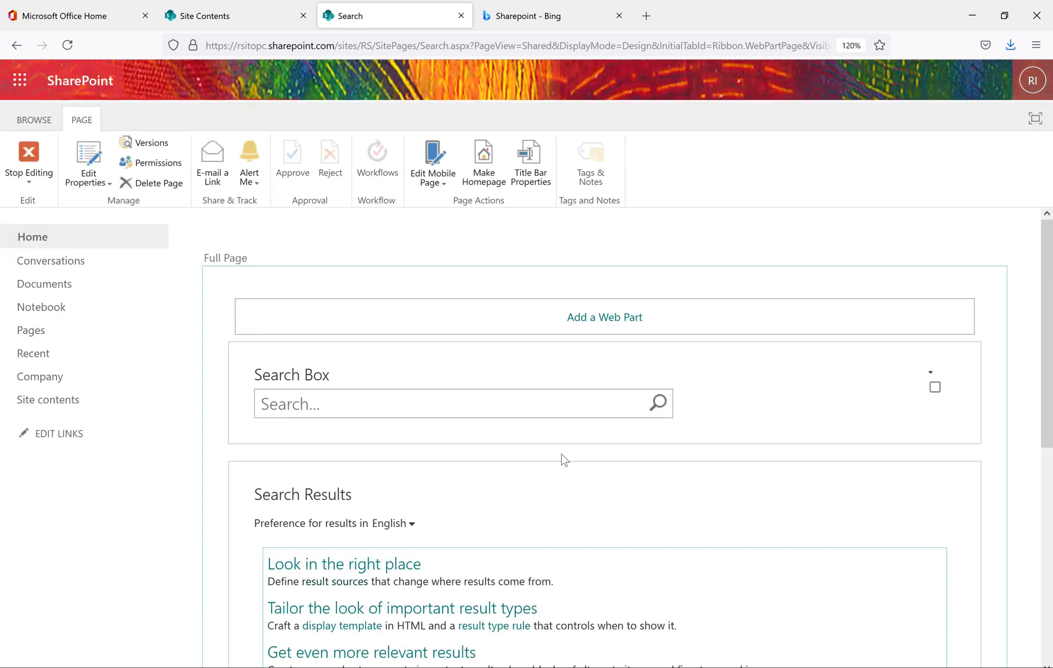
{"action": "left_click", "coordinate": [30, 155]}
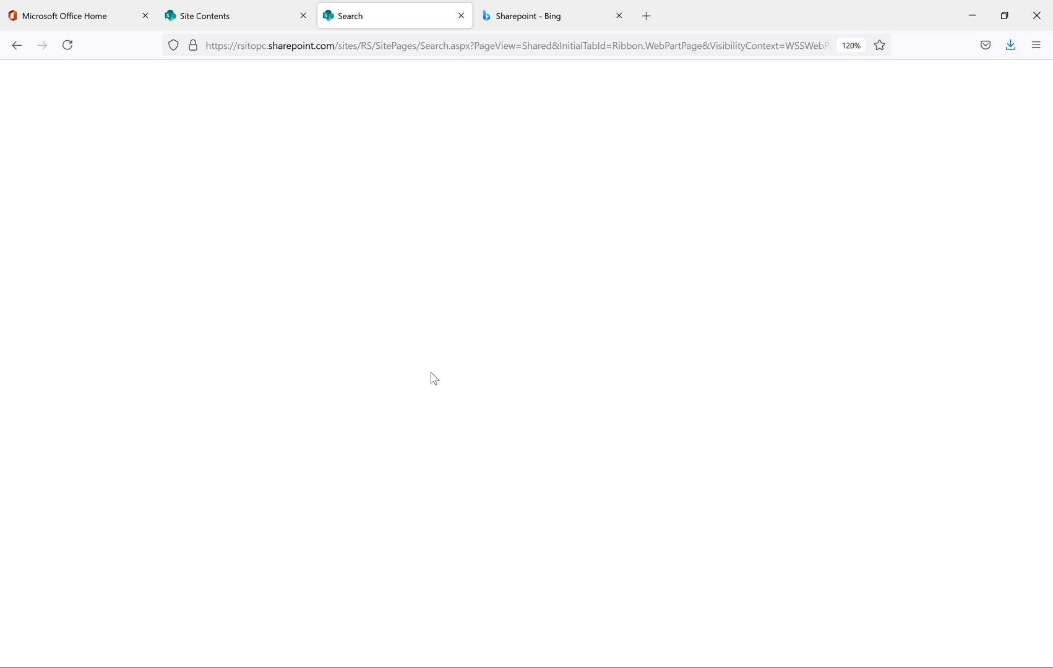
Step: Search for "Office" with the search box on the new Search page
{"action": "left_click", "coordinate": [378, 295]}
{"action": "type", "text": "Offic"}
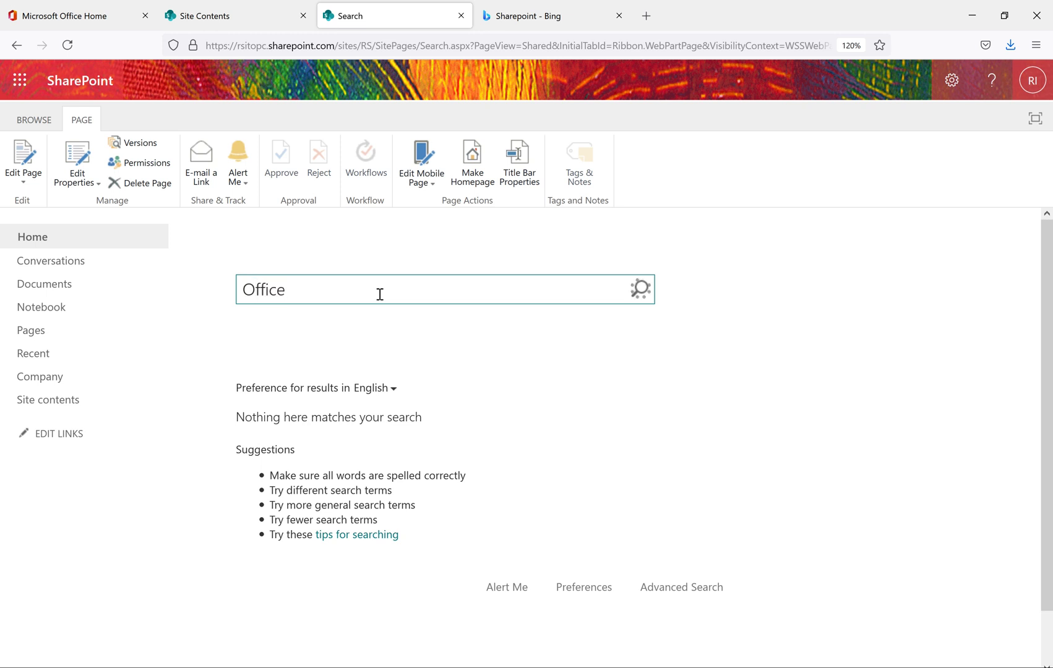
{"action": "type", "text": "e"}
{"action": "key", "text": "Return"}
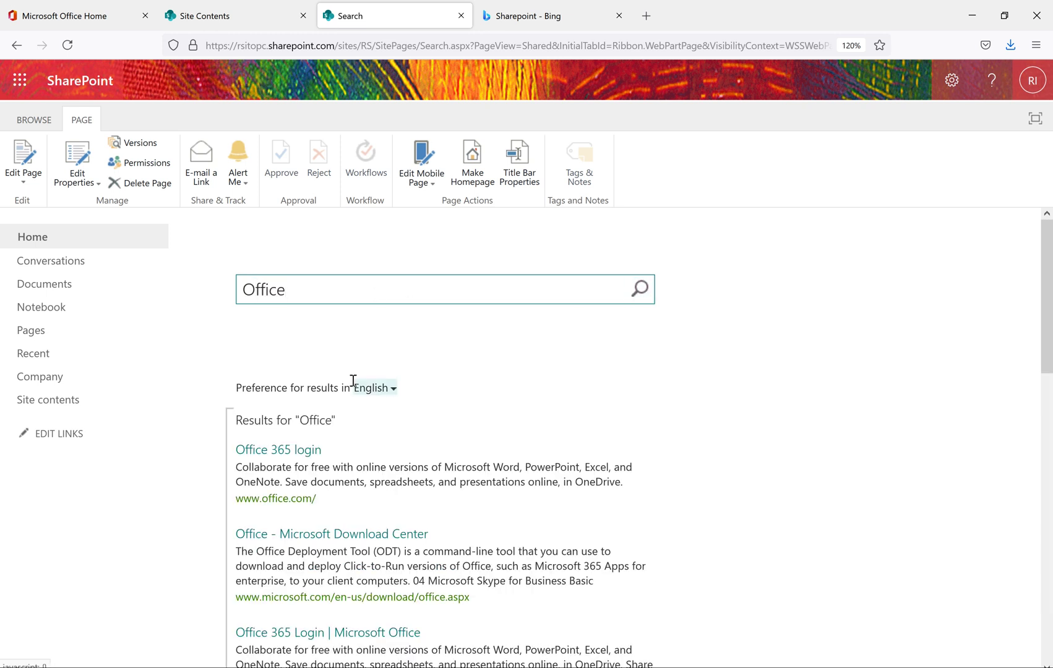
Step: Examine the results for "Office", covering both the result block entries and the site results beneath it
{"action": "scroll", "coordinate": [353, 381], "scroll_direction": "down", "scroll_amount": 3}
{"action": "scroll", "coordinate": [433, 331], "scroll_direction": "down", "scroll_amount": 12}
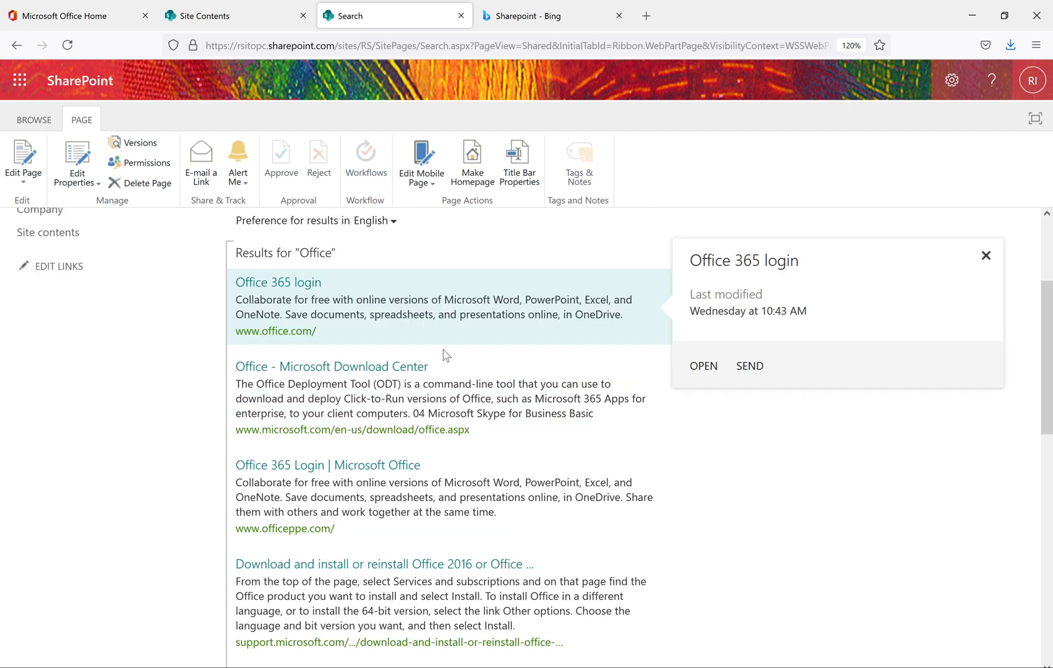
{"action": "scroll", "coordinate": [458, 419], "scroll_direction": "up", "scroll_amount": 15}
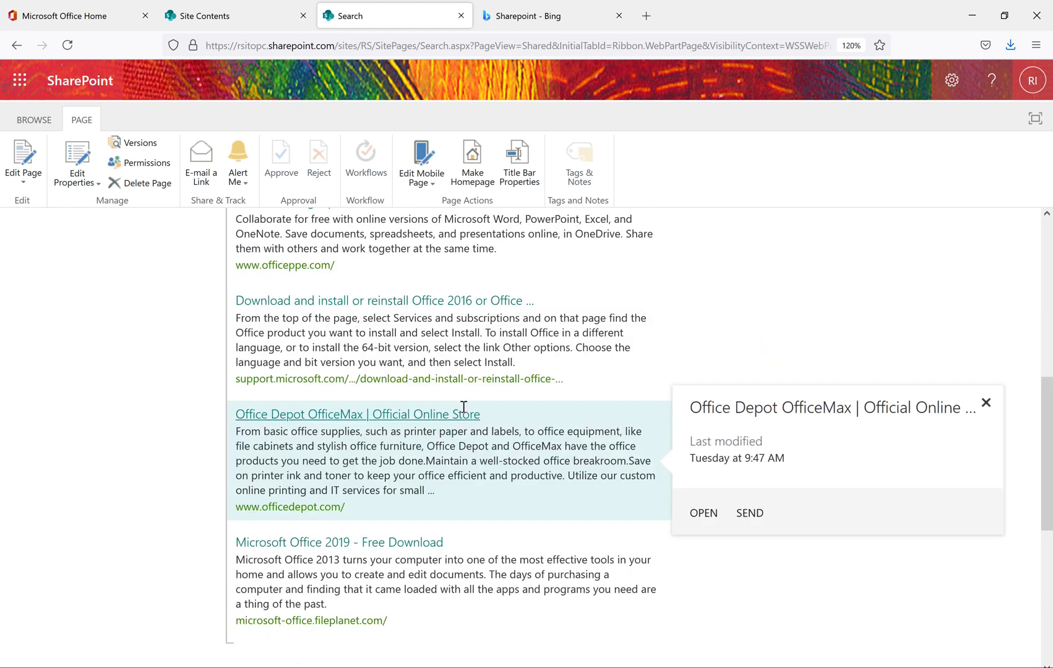
{"action": "scroll", "coordinate": [372, 347], "scroll_direction": "down", "scroll_amount": 3}
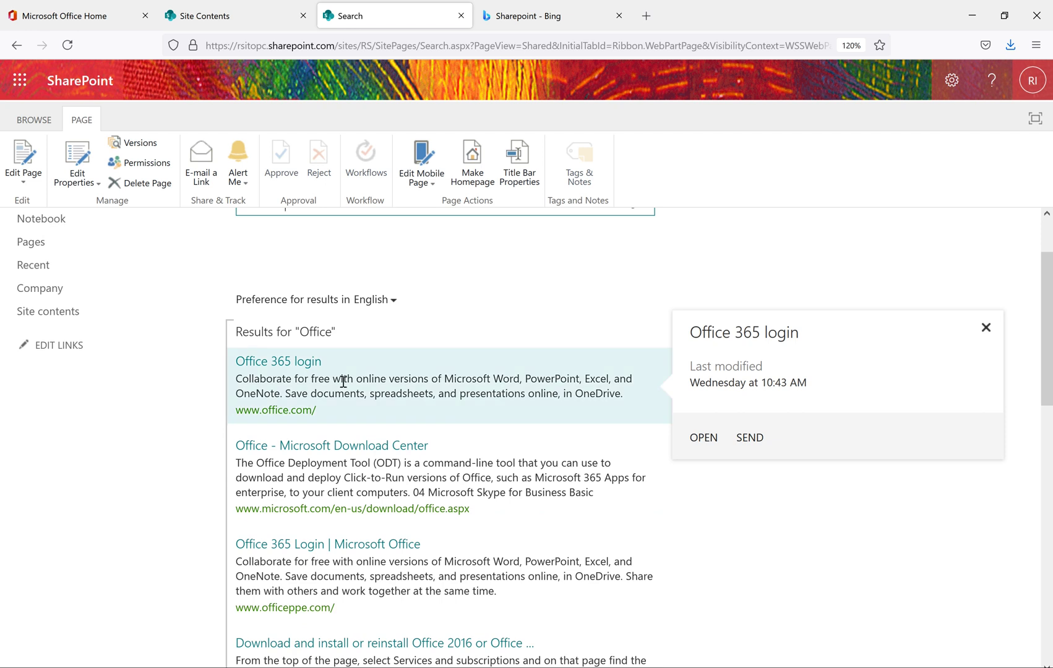
{"action": "scroll", "coordinate": [343, 378], "scroll_direction": "down", "scroll_amount": 6}
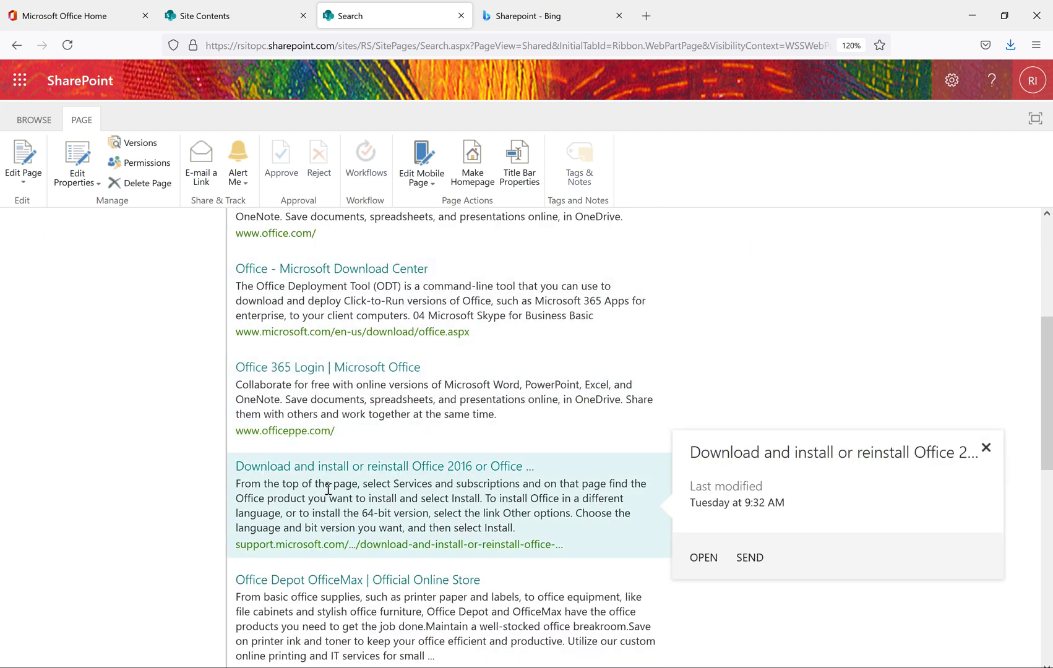
{"action": "scroll", "coordinate": [334, 477], "scroll_direction": "down", "scroll_amount": 5}
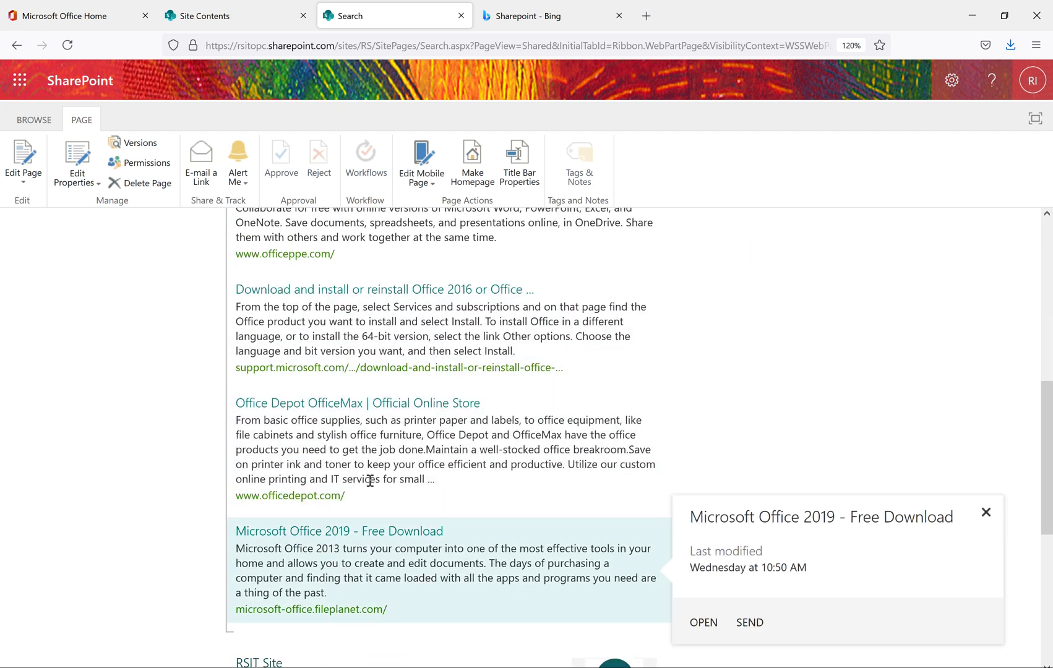
{"action": "scroll", "coordinate": [529, 377], "scroll_direction": "up", "scroll_amount": 10}
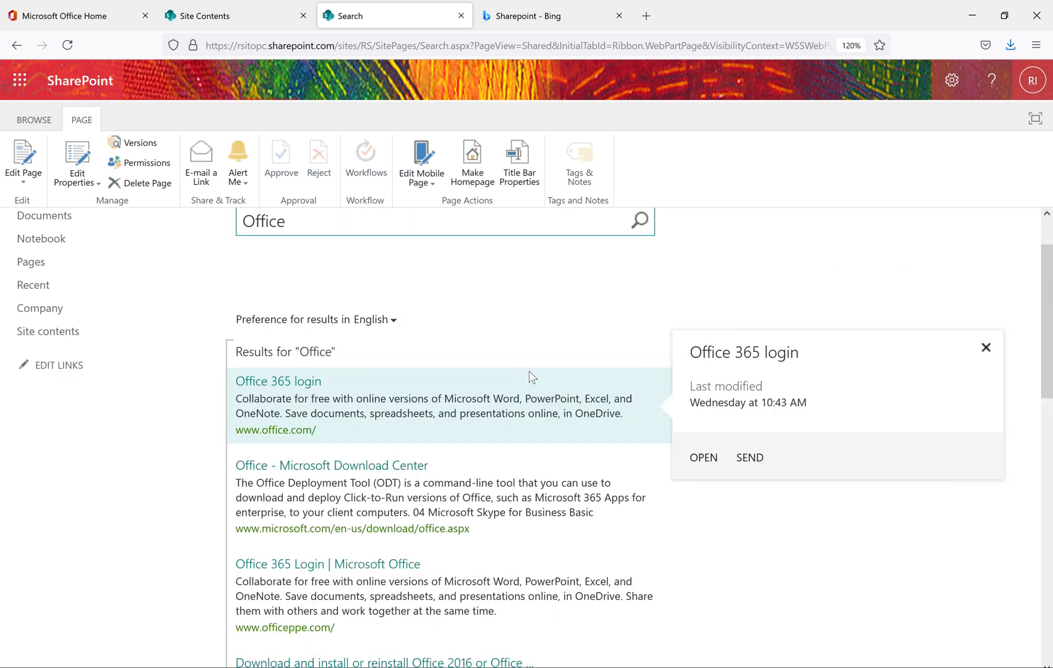
{"action": "scroll", "coordinate": [529, 377], "scroll_direction": "up", "scroll_amount": 2}
{"action": "scroll", "coordinate": [502, 388], "scroll_direction": "down", "scroll_amount": 5}
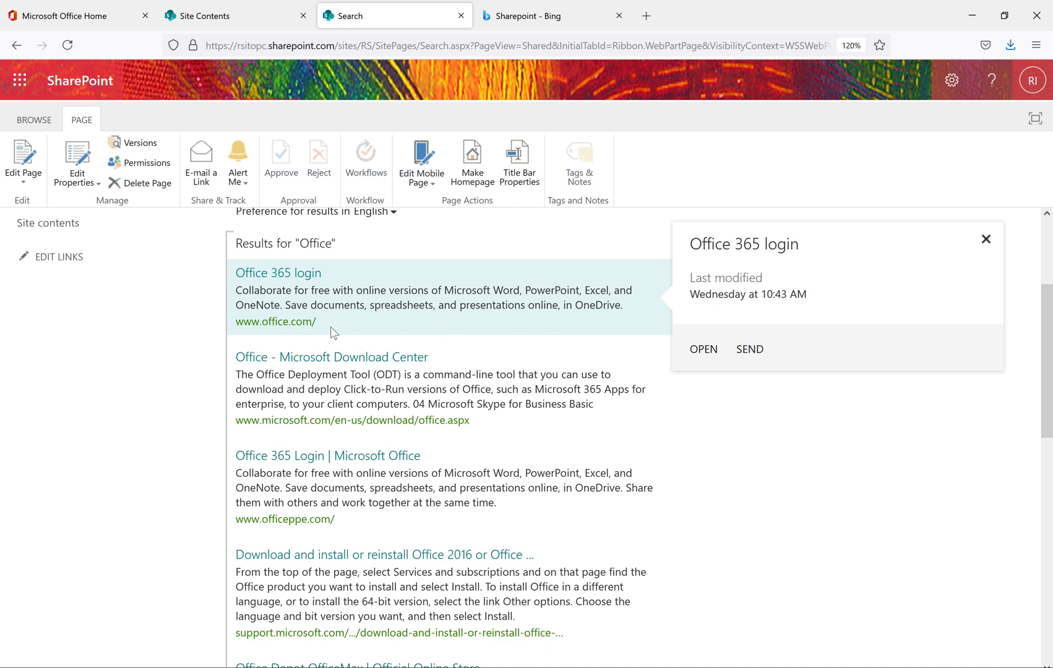
{"action": "mouse_move", "coordinate": [269, 369]}
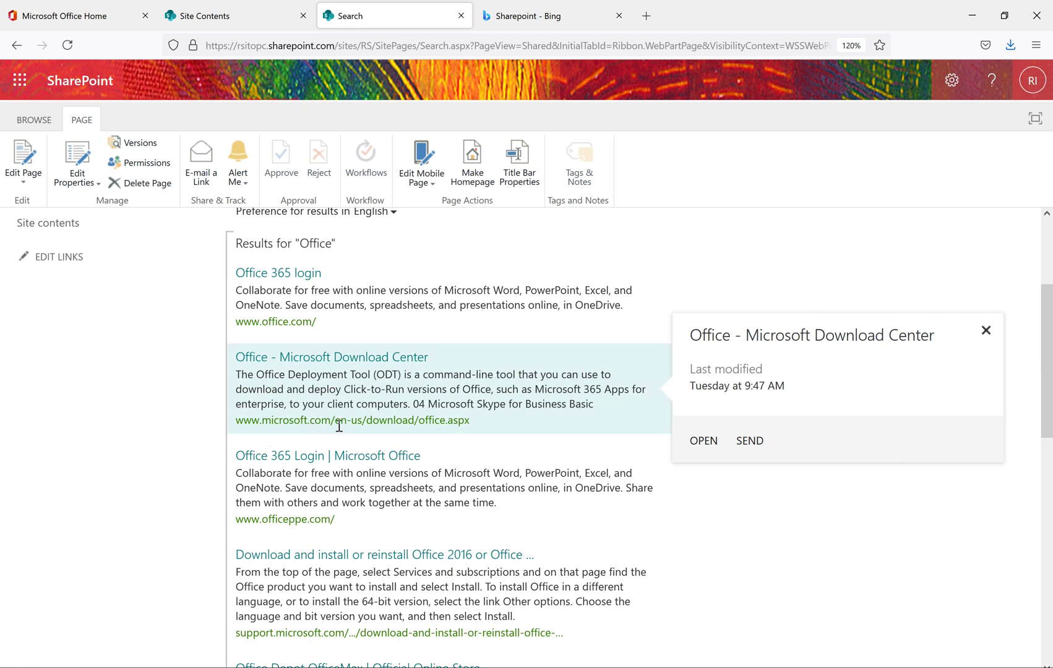
{"action": "scroll", "coordinate": [477, 436], "scroll_direction": "down", "scroll_amount": 3}
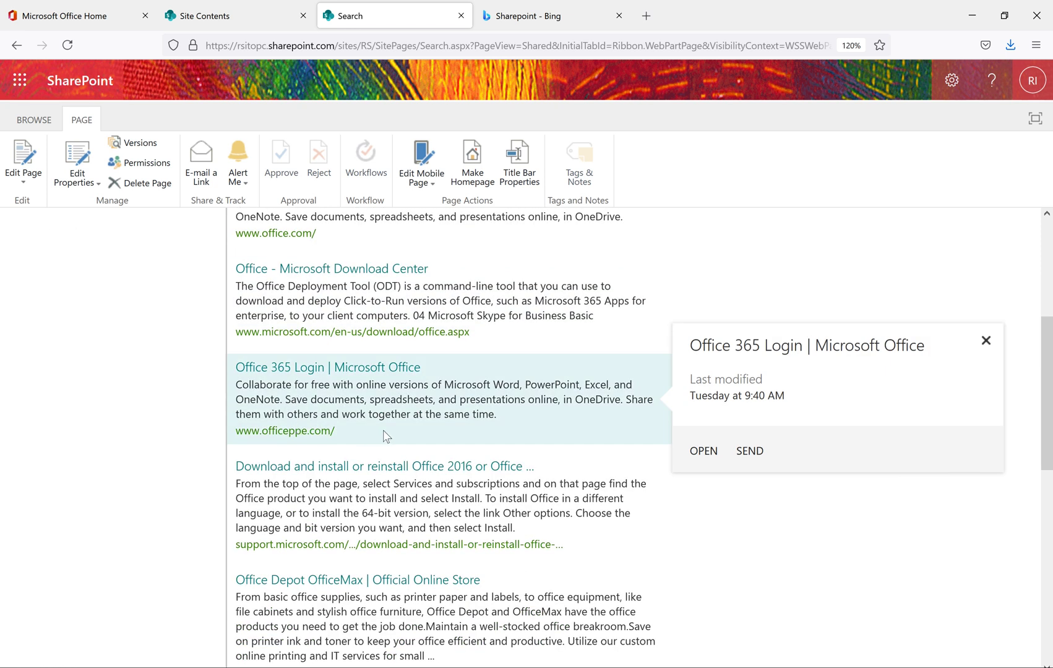
{"action": "scroll", "coordinate": [341, 441], "scroll_direction": "down", "scroll_amount": 3}
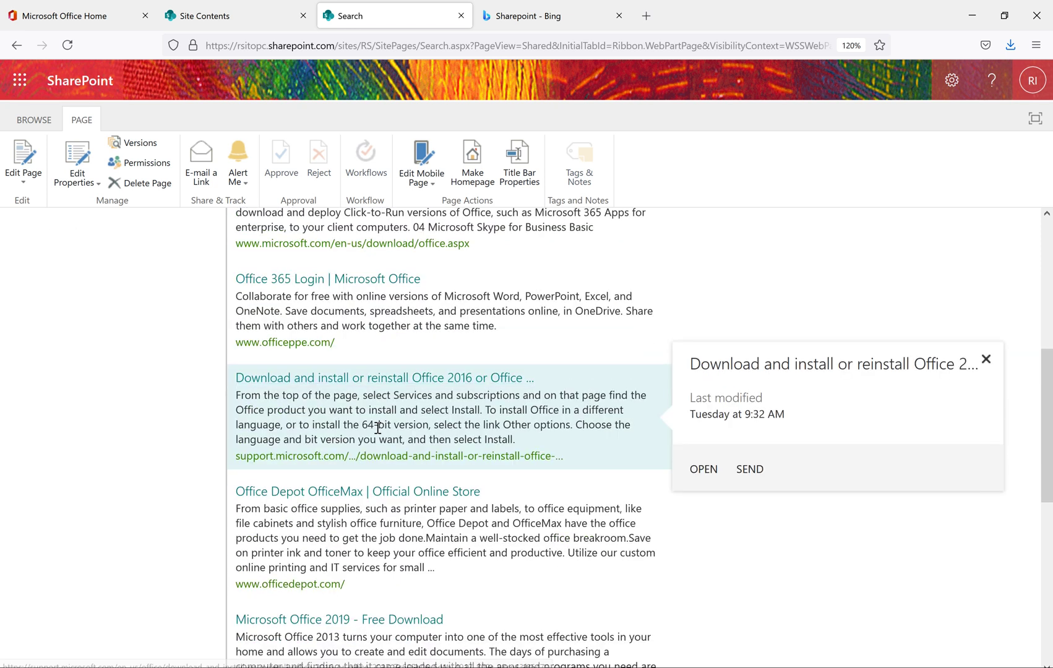
{"action": "scroll", "coordinate": [556, 441], "scroll_direction": "down", "scroll_amount": 3}
{"action": "mouse_move", "coordinate": [389, 394]}
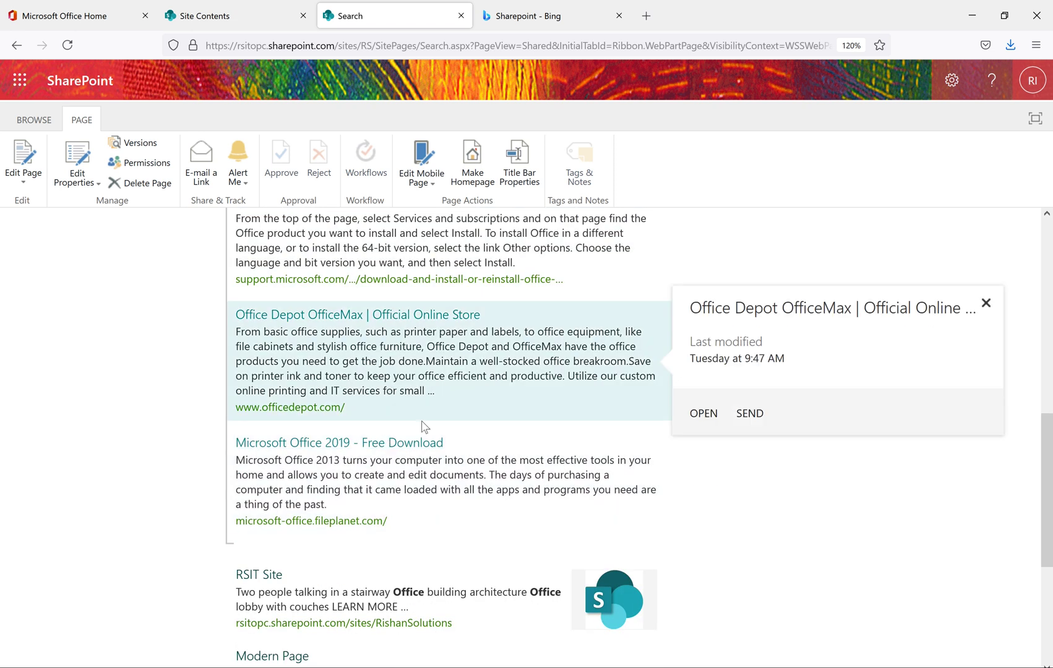
{"action": "scroll", "coordinate": [421, 427], "scroll_direction": "down", "scroll_amount": 5}
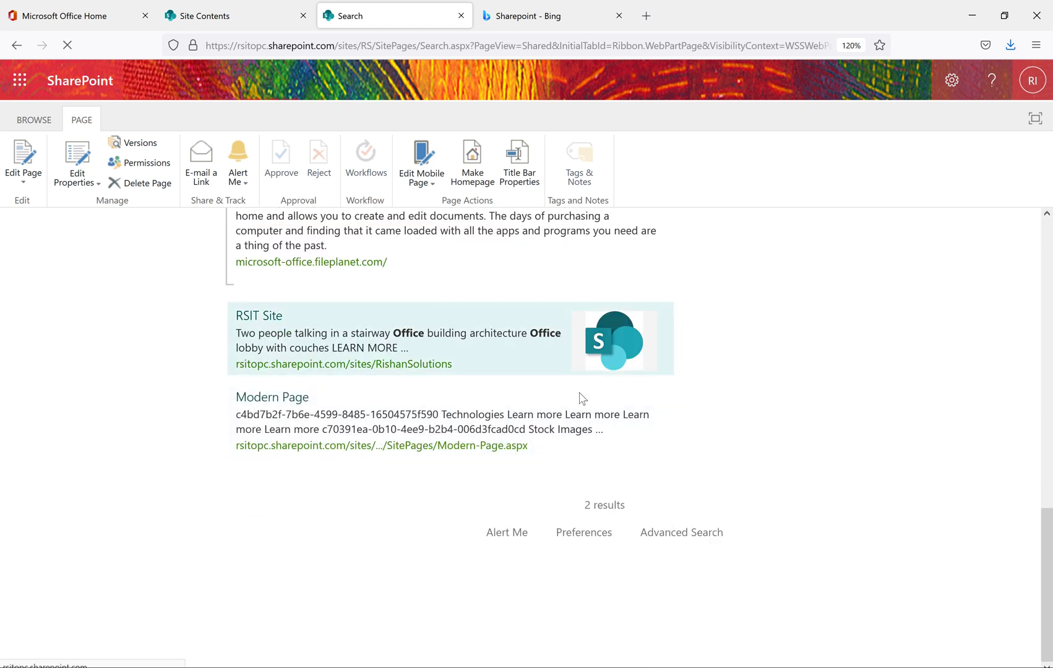
{"action": "scroll", "coordinate": [581, 397], "scroll_direction": "up", "scroll_amount": 6}
{"action": "scroll", "coordinate": [452, 319], "scroll_direction": "up", "scroll_amount": 7}
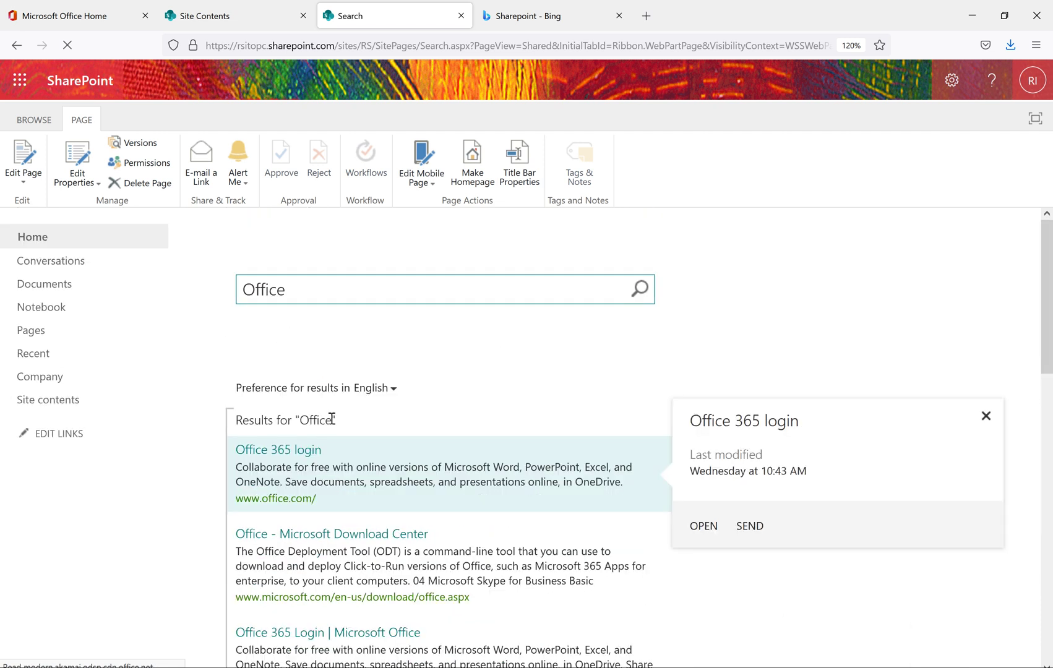
Step: Switch to the Bing site, search for "office" and look through the web results
{"action": "left_click", "coordinate": [517, 18]}
{"action": "left_click_drag", "start_coordinate": [242, 91], "coordinate": [42, 68]}
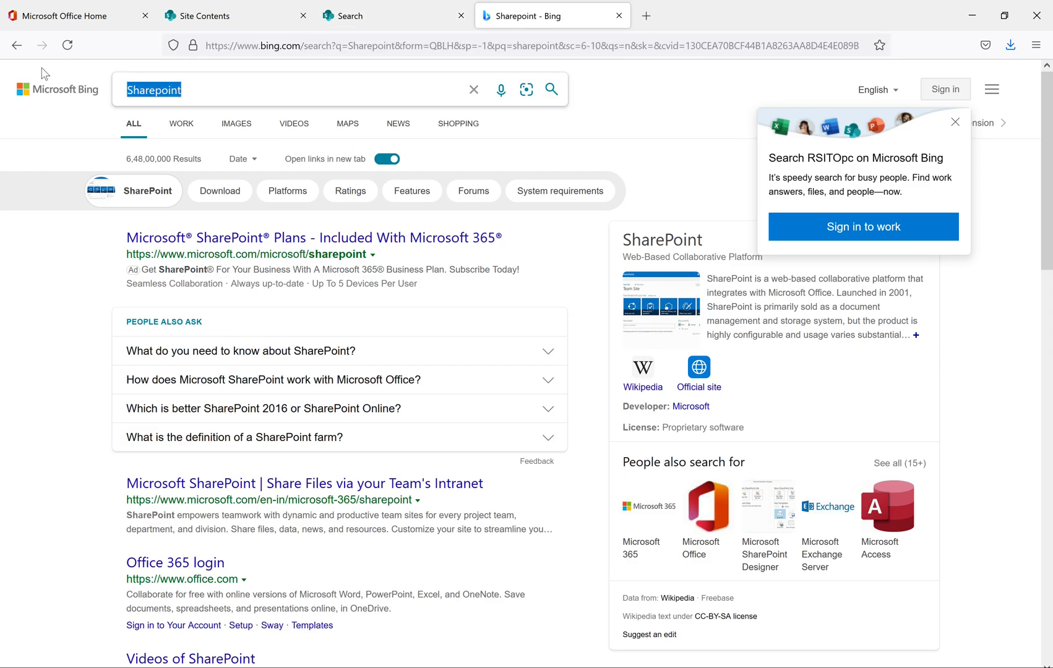
{"action": "type", "text": "ouf"}
{"action": "key", "text": "BackSpace"}
{"action": "key", "text": "BackSpace"}
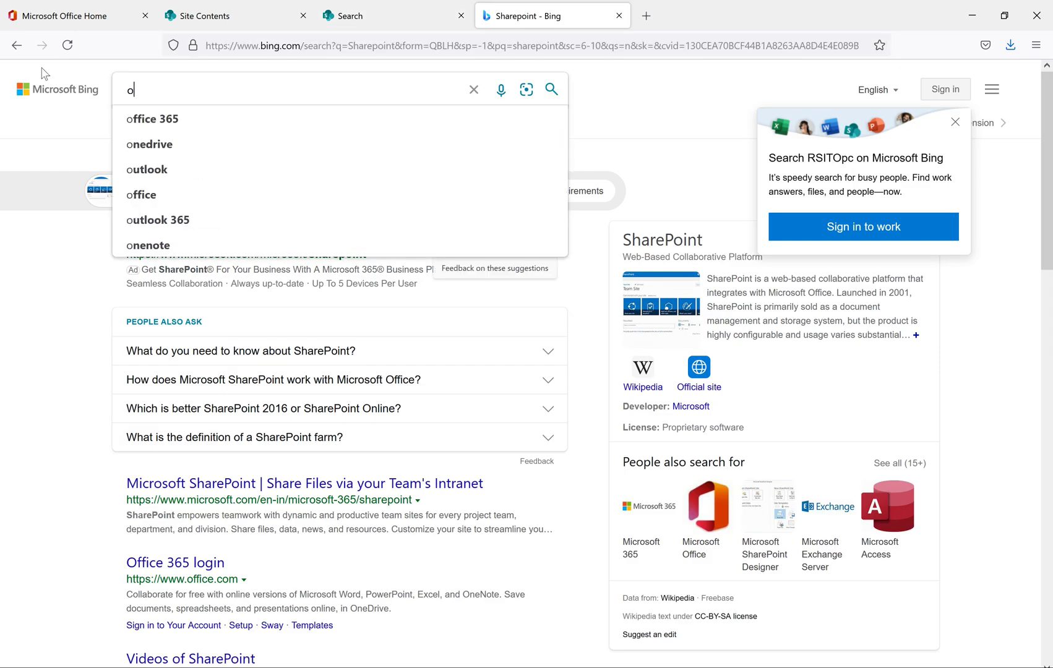
{"action": "type", "text": "ffice"}
{"action": "key", "text": "Return"}
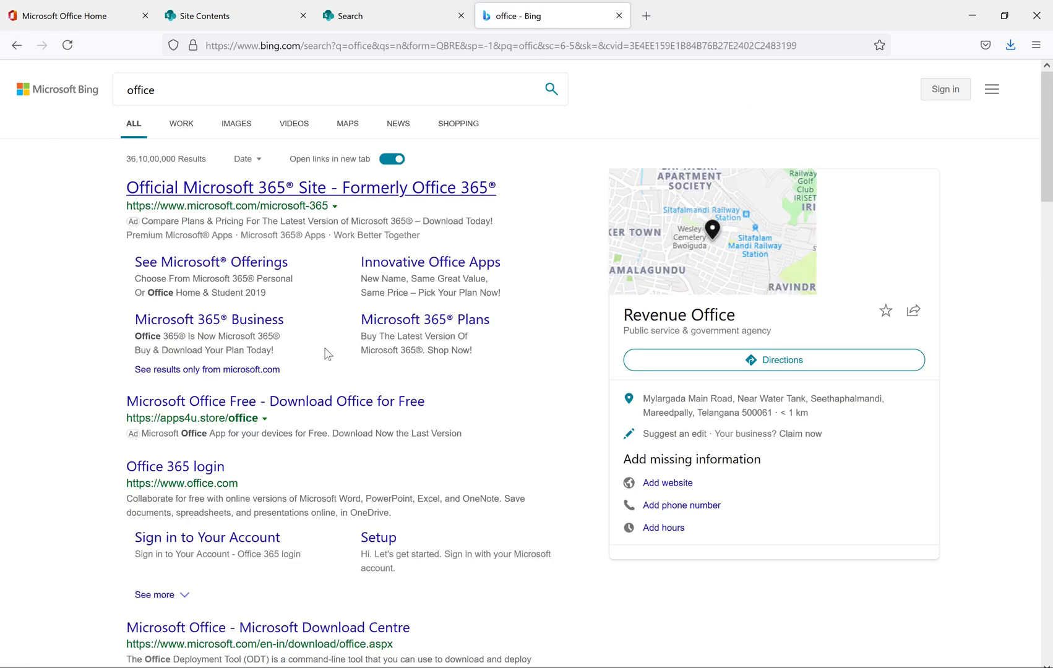
{"action": "scroll", "coordinate": [314, 357], "scroll_direction": "down", "scroll_amount": 5}
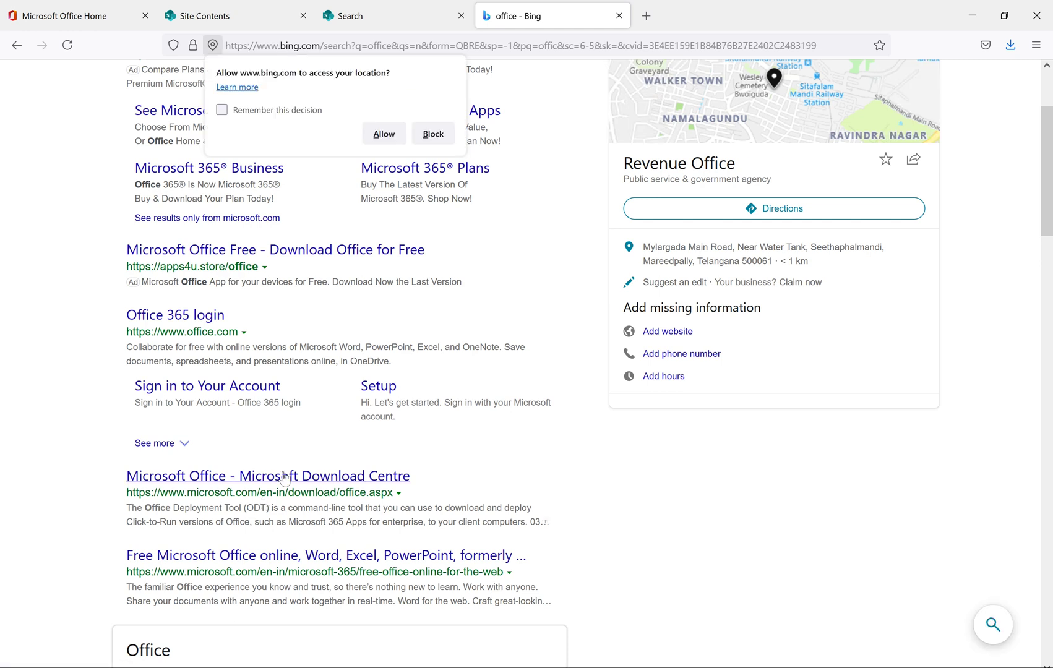
{"action": "scroll", "coordinate": [309, 472], "scroll_direction": "down", "scroll_amount": 5}
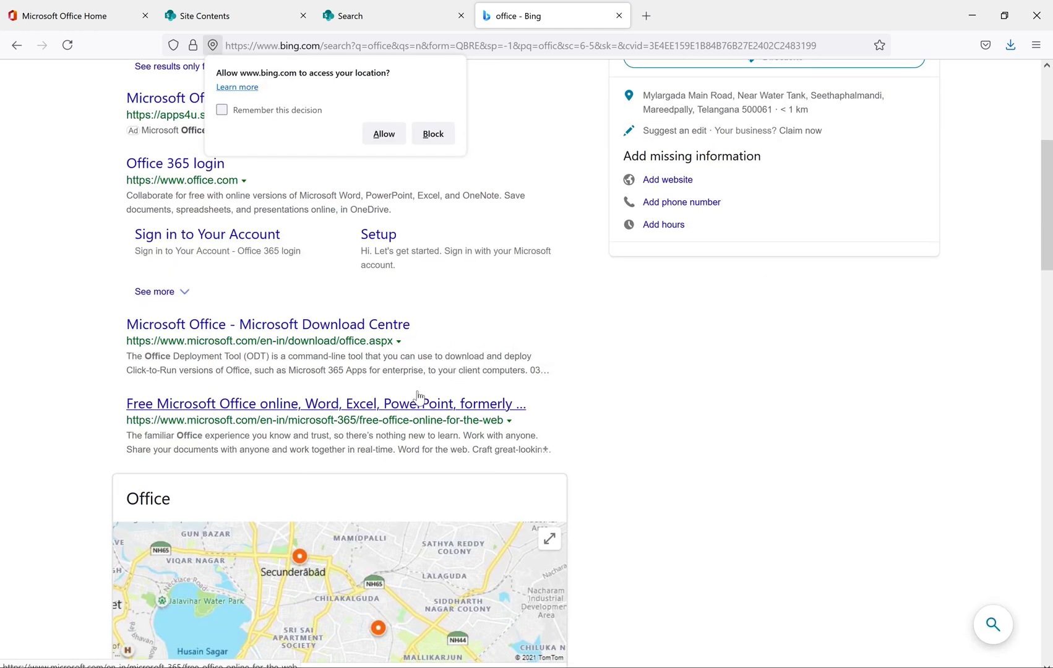
{"action": "scroll", "coordinate": [385, 443], "scroll_direction": "down", "scroll_amount": 10}
{"action": "scroll", "coordinate": [385, 442], "scroll_direction": "down", "scroll_amount": 4}
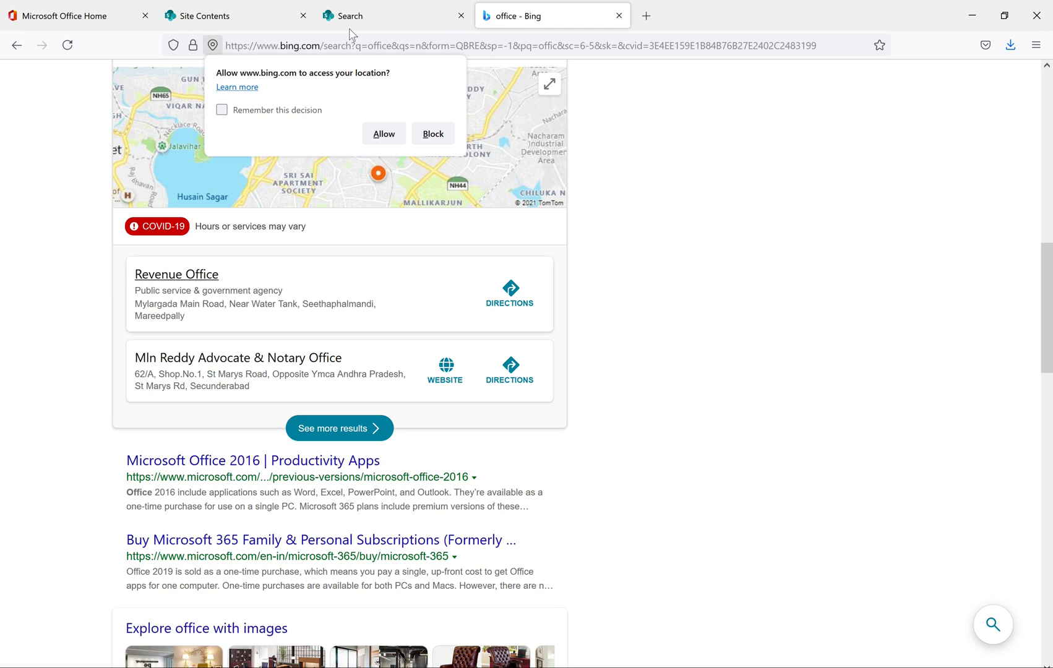
Step: Return to the SharePoint Search page and compare its "Office" result block and site results with the Bing results
{"action": "left_click", "coordinate": [371, 17]}
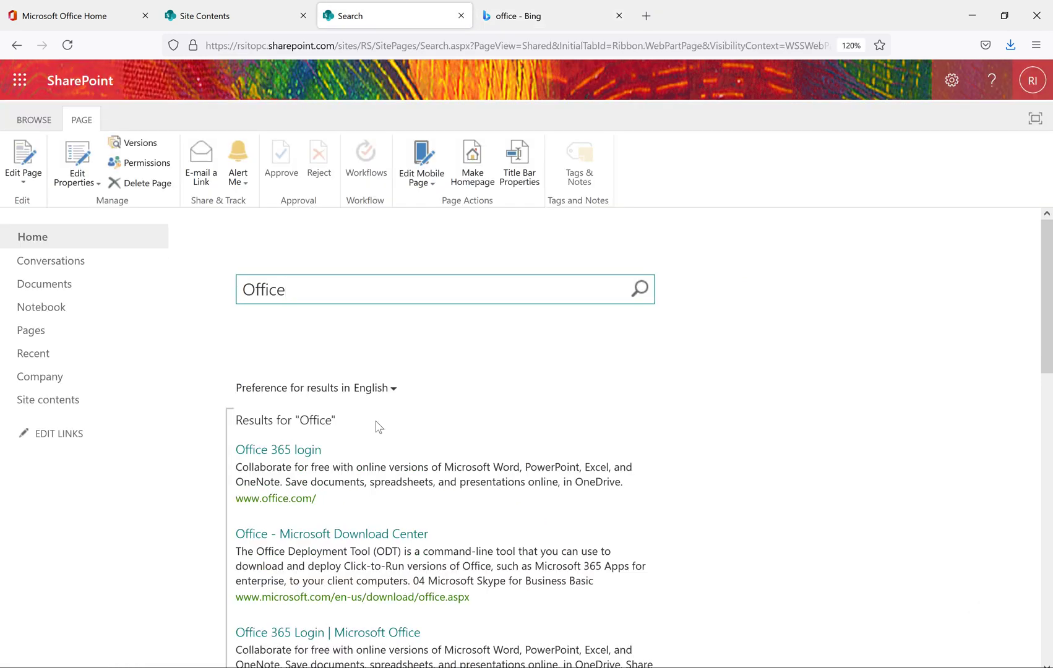
{"action": "scroll", "coordinate": [398, 417], "scroll_direction": "down", "scroll_amount": 3}
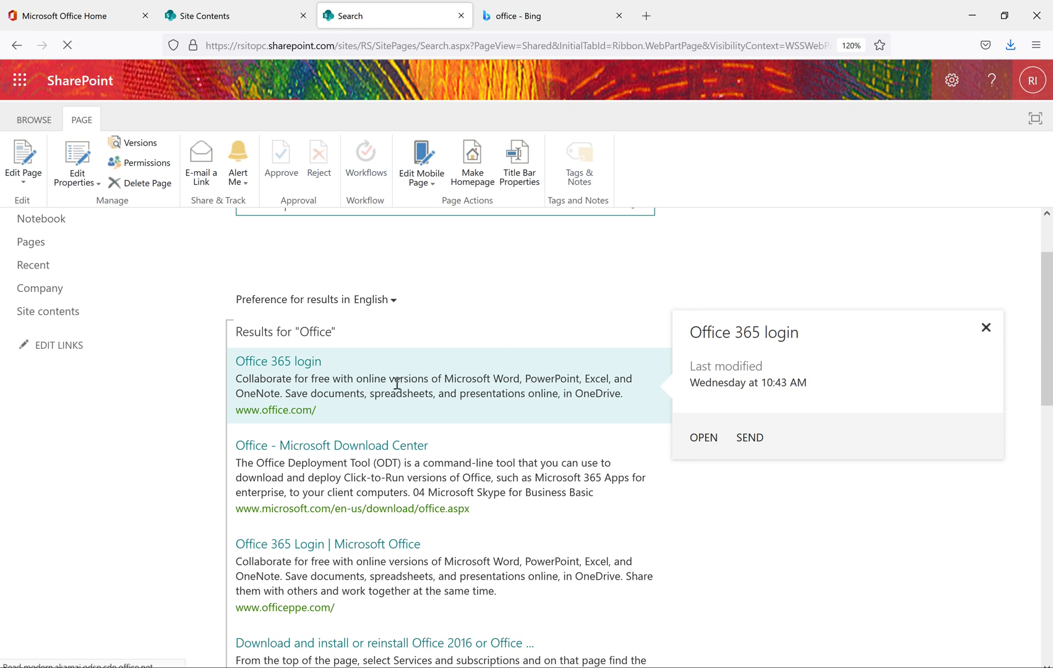
{"action": "scroll", "coordinate": [402, 380], "scroll_direction": "down", "scroll_amount": 3}
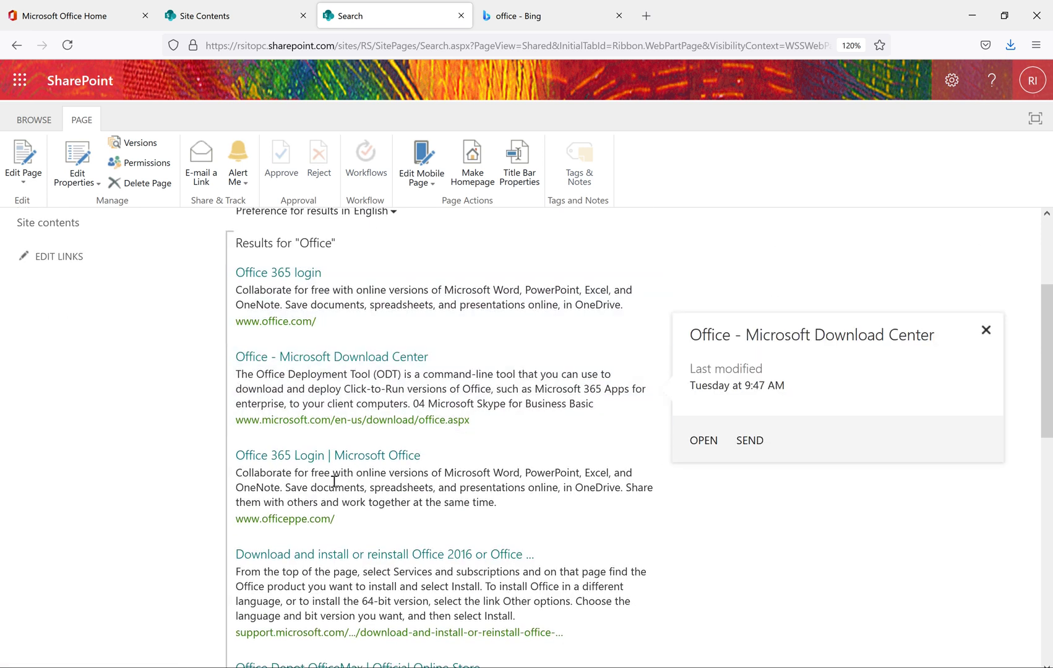
{"action": "scroll", "coordinate": [335, 479], "scroll_direction": "down", "scroll_amount": 15}
{"action": "scroll", "coordinate": [335, 525], "scroll_direction": "down", "scroll_amount": 2}
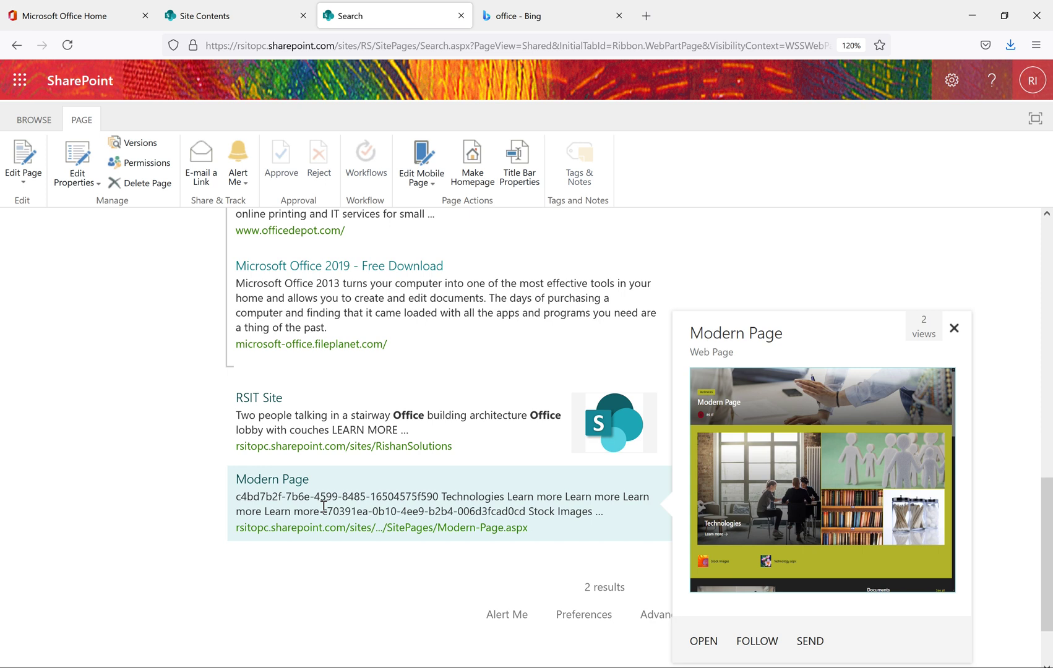
{"action": "mouse_move", "coordinate": [320, 417]}
{"action": "mouse_move", "coordinate": [326, 490]}
{"action": "left_click_drag", "start_coordinate": [629, 592], "coordinate": [571, 584]}
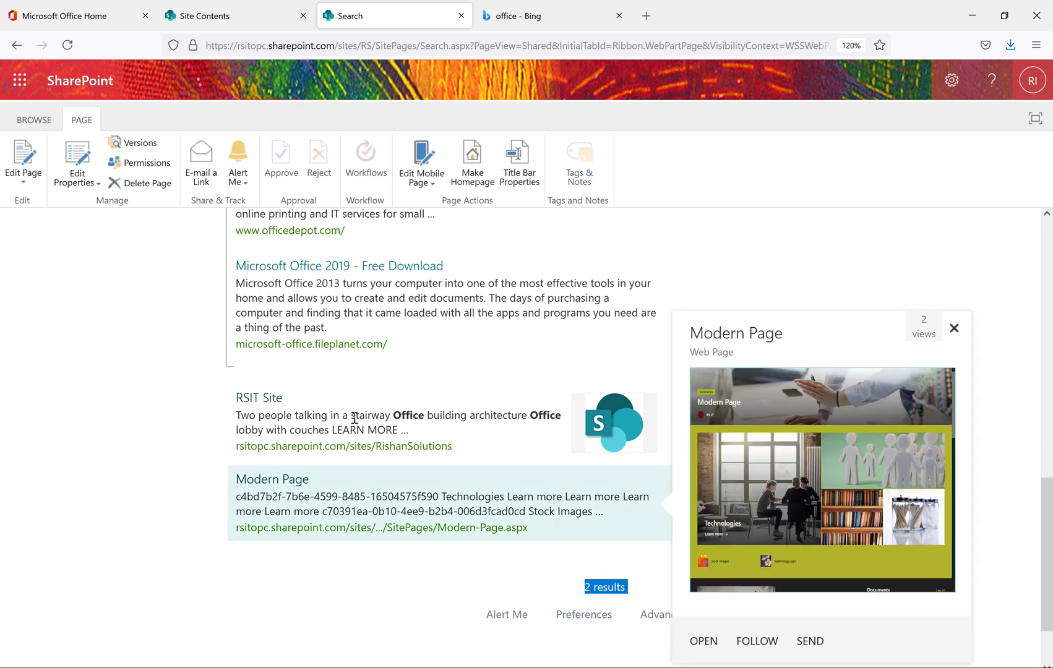
Step: Search for "SharePoint" with the search box on the Search page
{"action": "scroll", "coordinate": [408, 439], "scroll_direction": "up", "scroll_amount": 10}
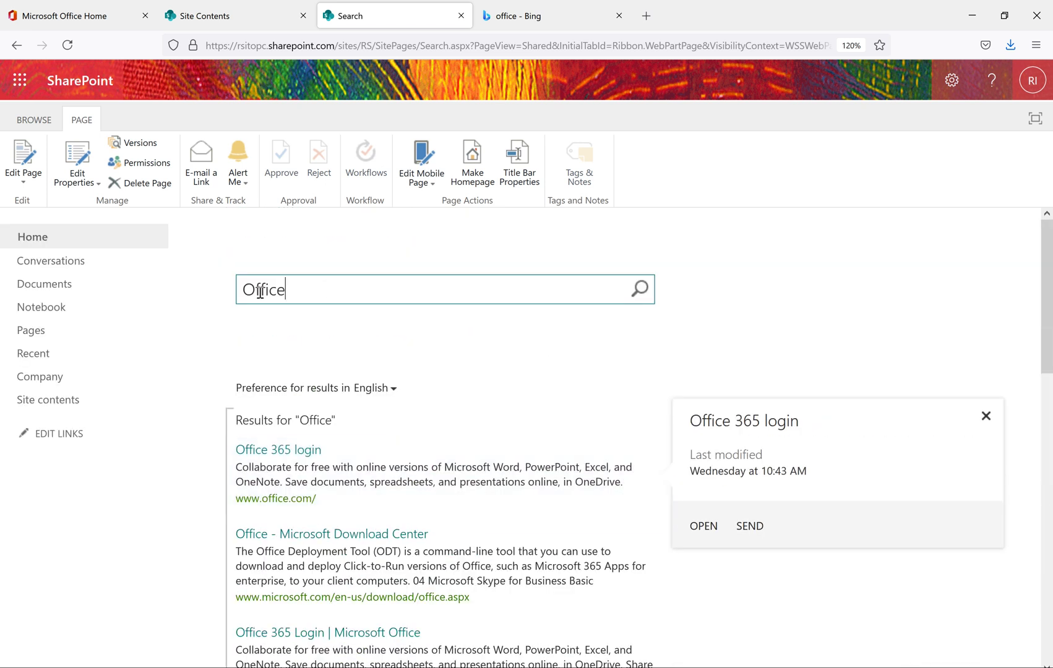
{"action": "double_click", "coordinate": [261, 291]}
{"action": "type", "text": "SharePoint"}
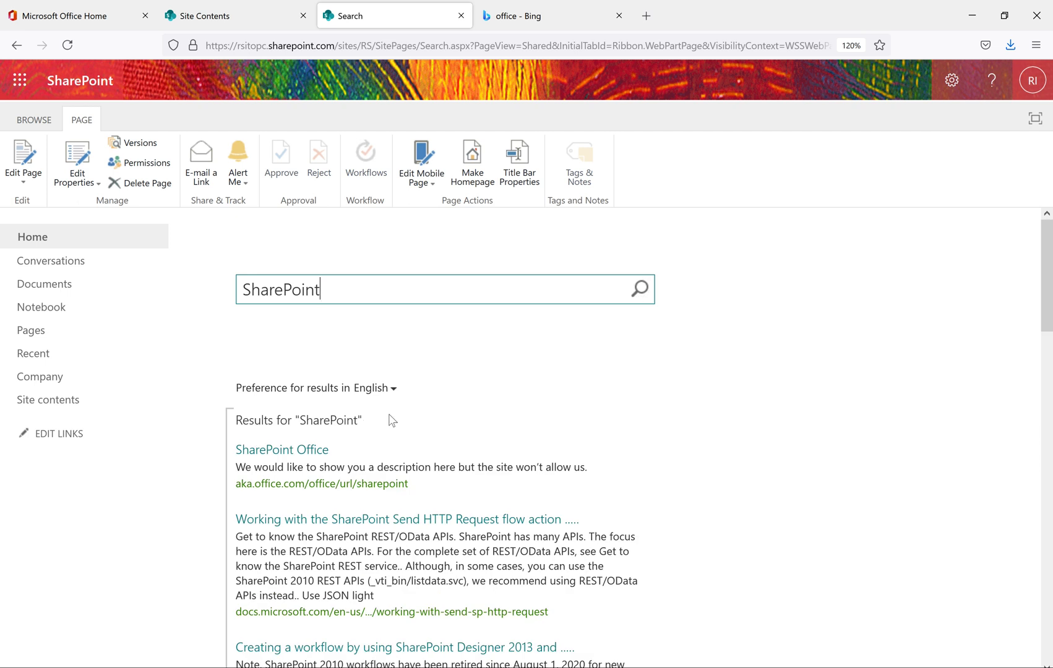
Step: Examine the results for "SharePoint", covering the external result block entries and the site results beneath it
{"action": "scroll", "coordinate": [309, 352], "scroll_direction": "down", "scroll_amount": 2}
{"action": "mouse_move", "coordinate": [309, 352]}
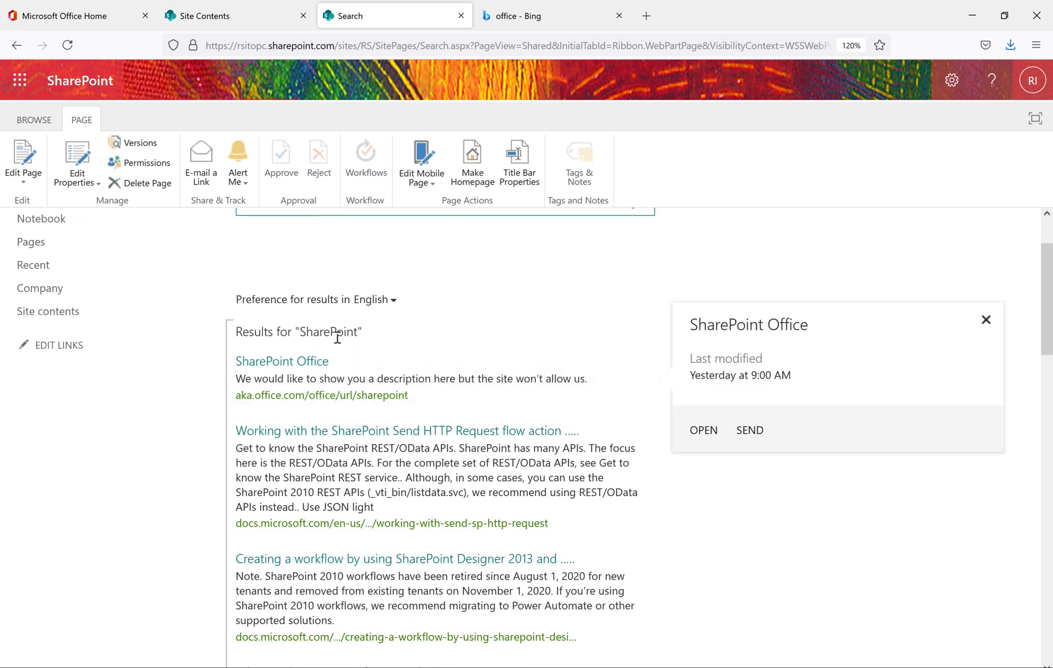
{"action": "scroll", "coordinate": [371, 340], "scroll_direction": "down", "scroll_amount": 2}
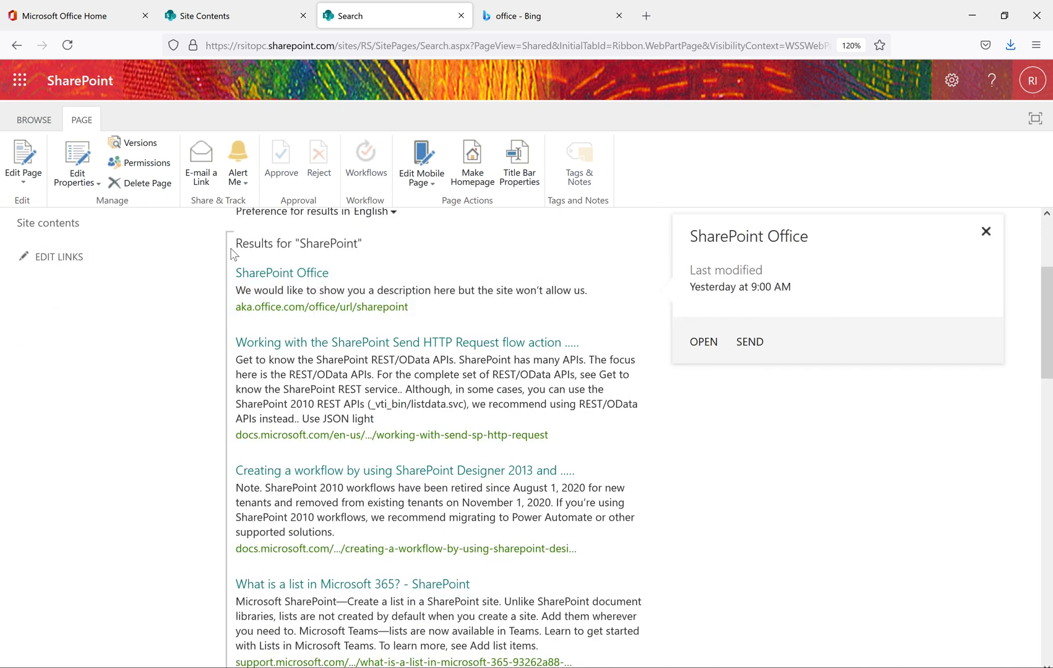
{"action": "scroll", "coordinate": [357, 425], "scroll_direction": "down", "scroll_amount": 8}
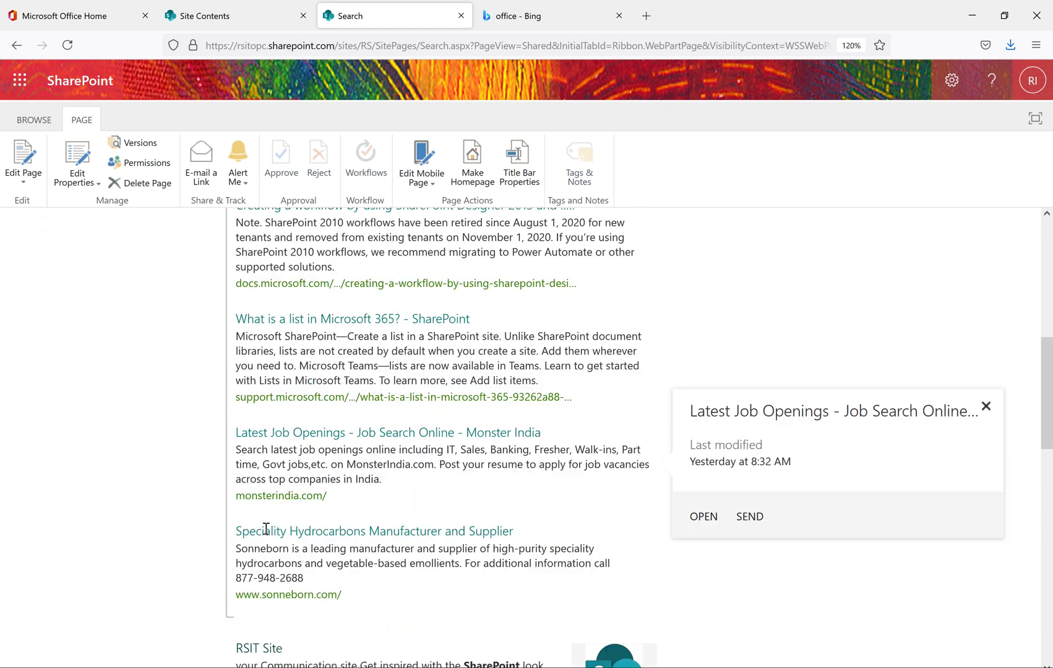
{"action": "scroll", "coordinate": [357, 426], "scroll_direction": "up", "scroll_amount": 10}
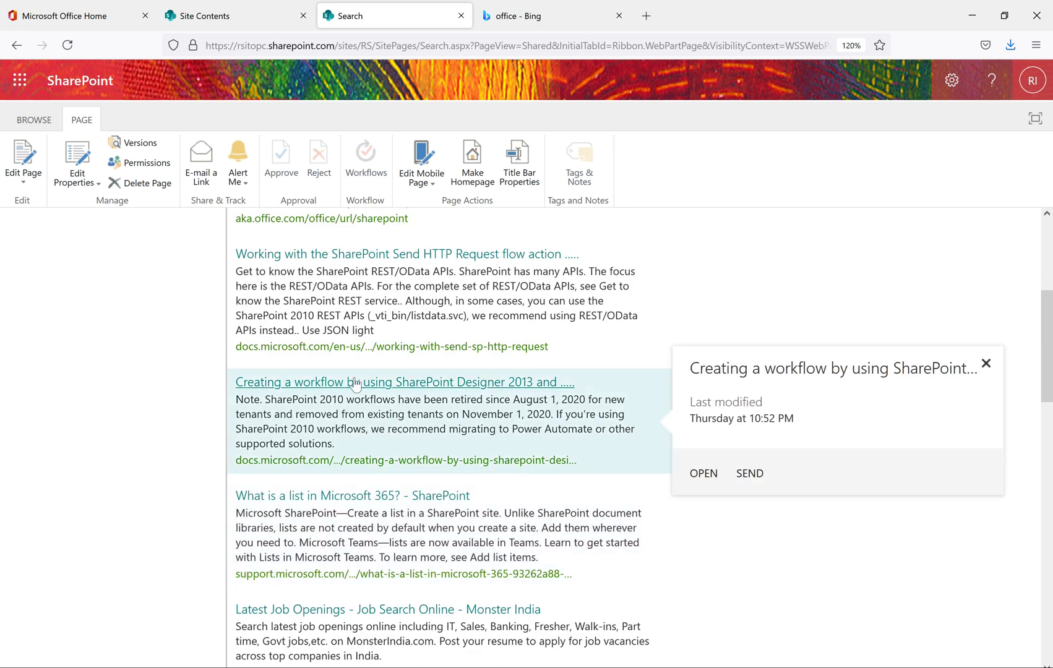
{"action": "scroll", "coordinate": [336, 418], "scroll_direction": "down", "scroll_amount": 4}
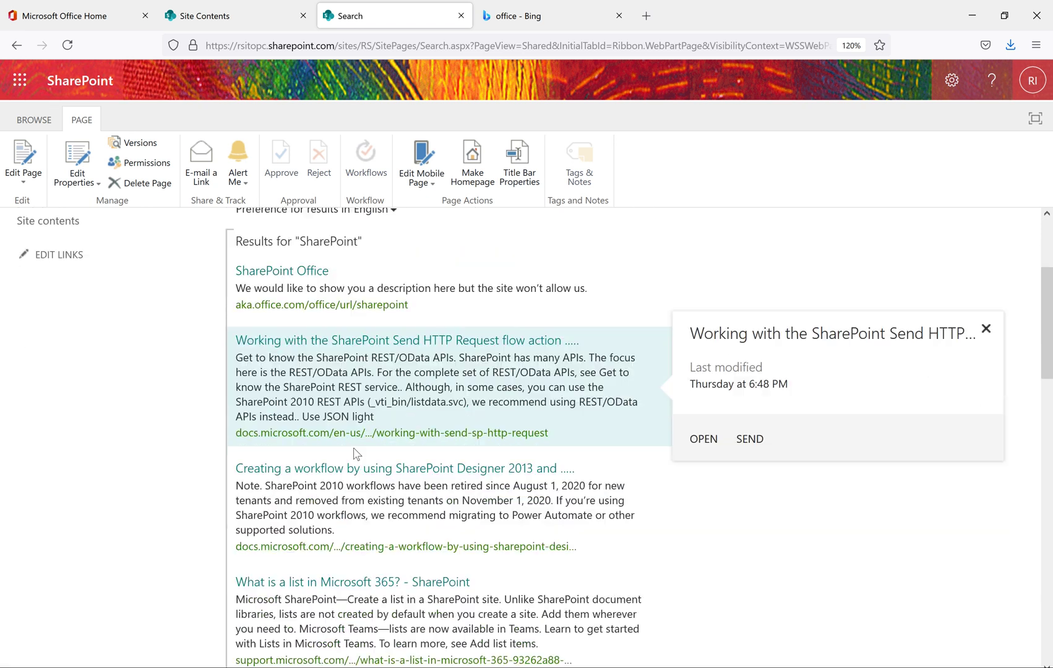
{"action": "scroll", "coordinate": [343, 427], "scroll_direction": "down", "scroll_amount": 4}
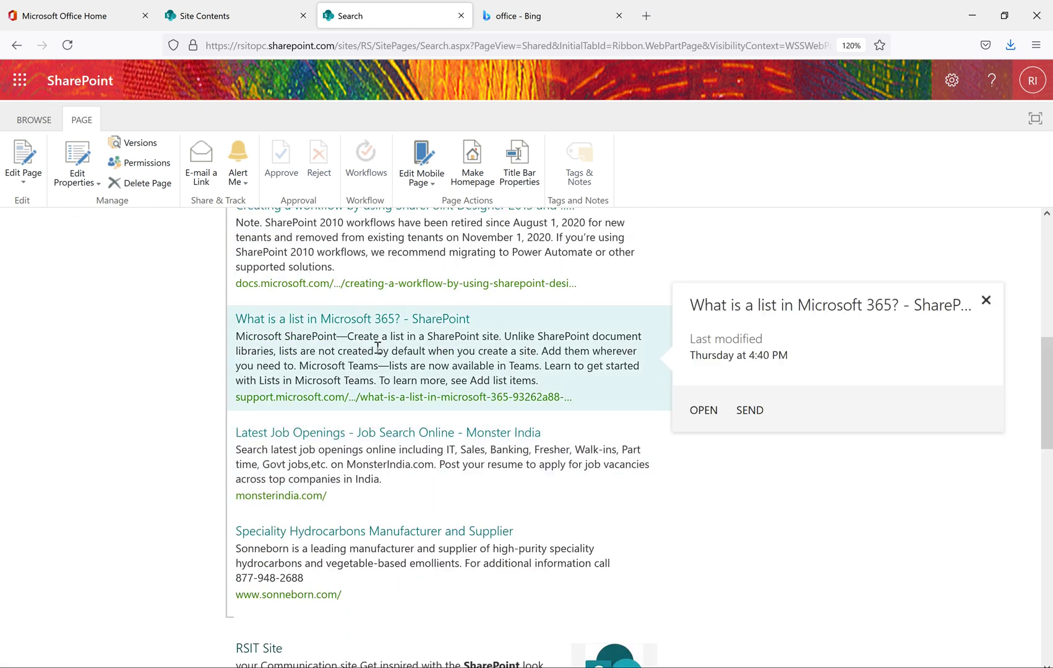
{"action": "mouse_move", "coordinate": [355, 471]}
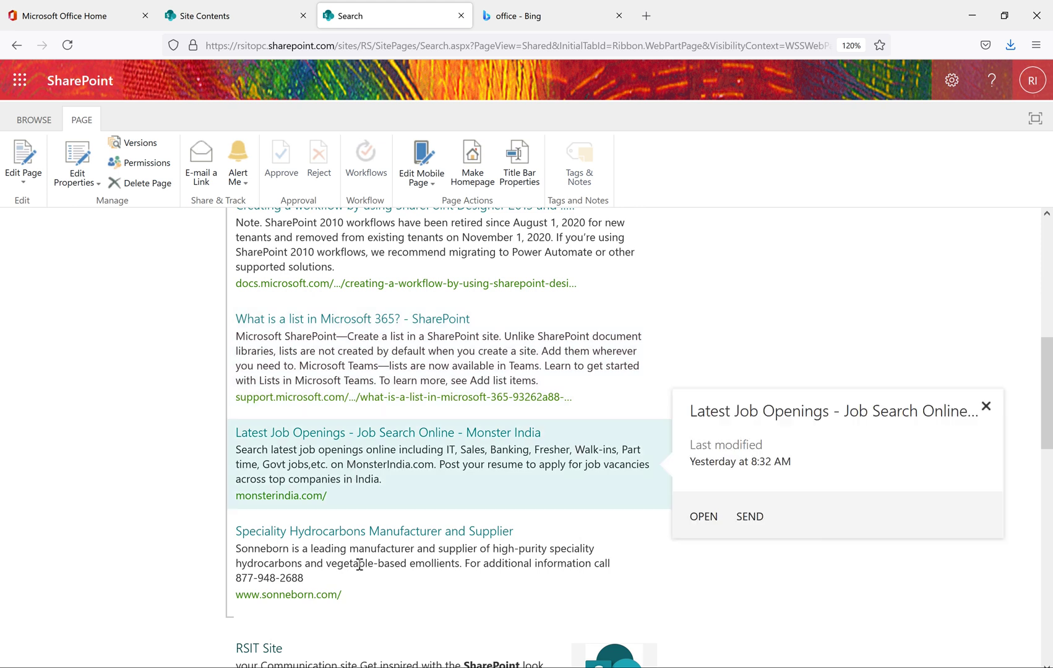
{"action": "scroll", "coordinate": [371, 396], "scroll_direction": "down", "scroll_amount": 4}
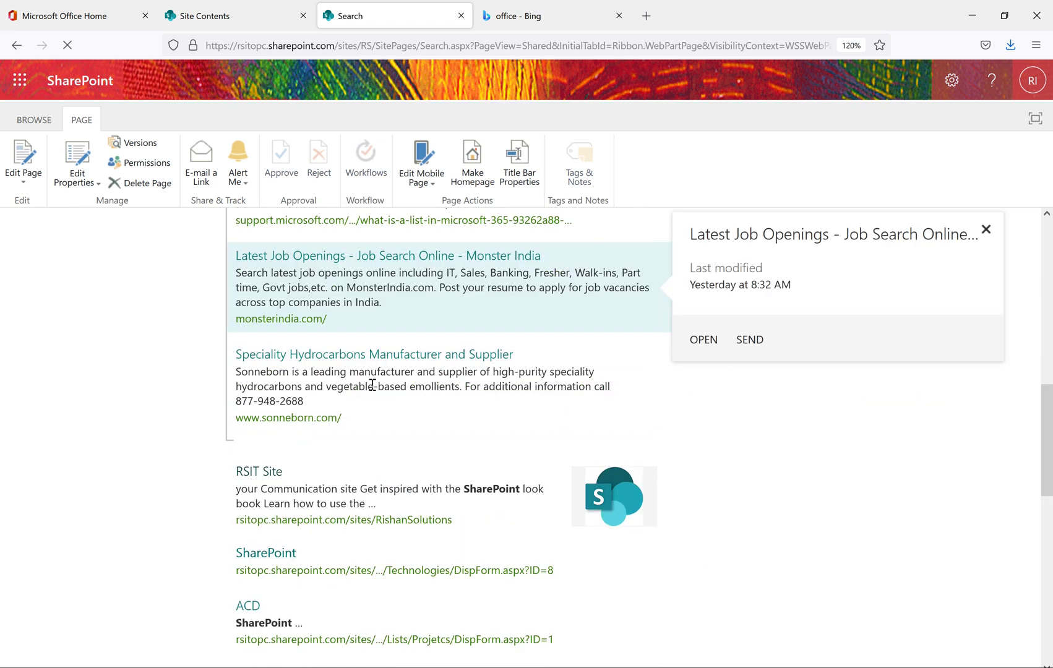
{"action": "scroll", "coordinate": [392, 374], "scroll_direction": "up", "scroll_amount": 10}
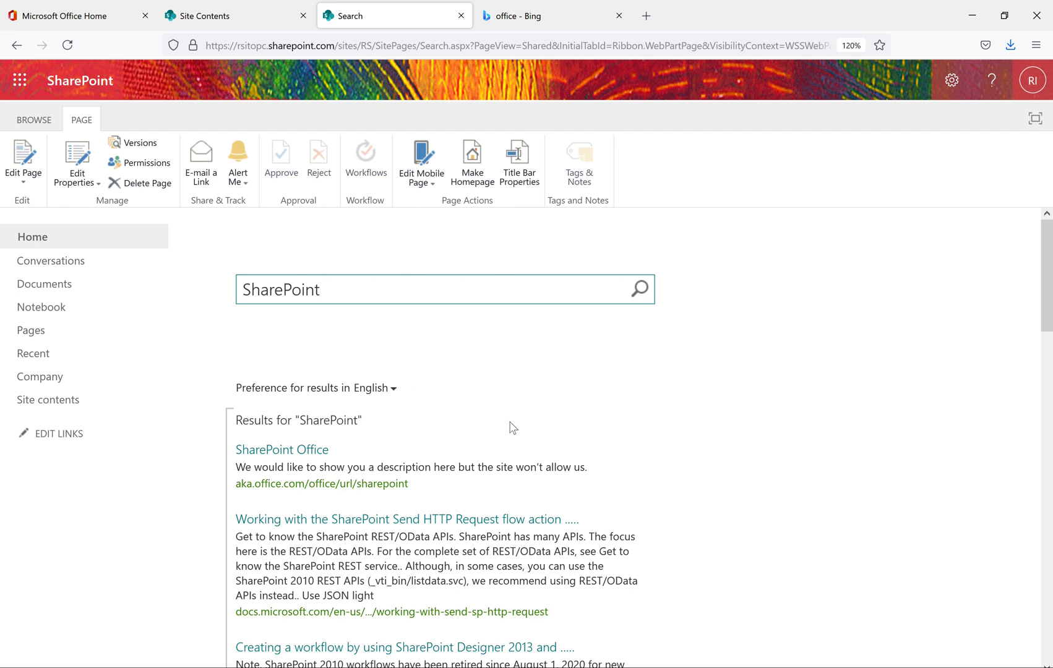
{"action": "scroll", "coordinate": [513, 427], "scroll_direction": "down", "scroll_amount": 2}
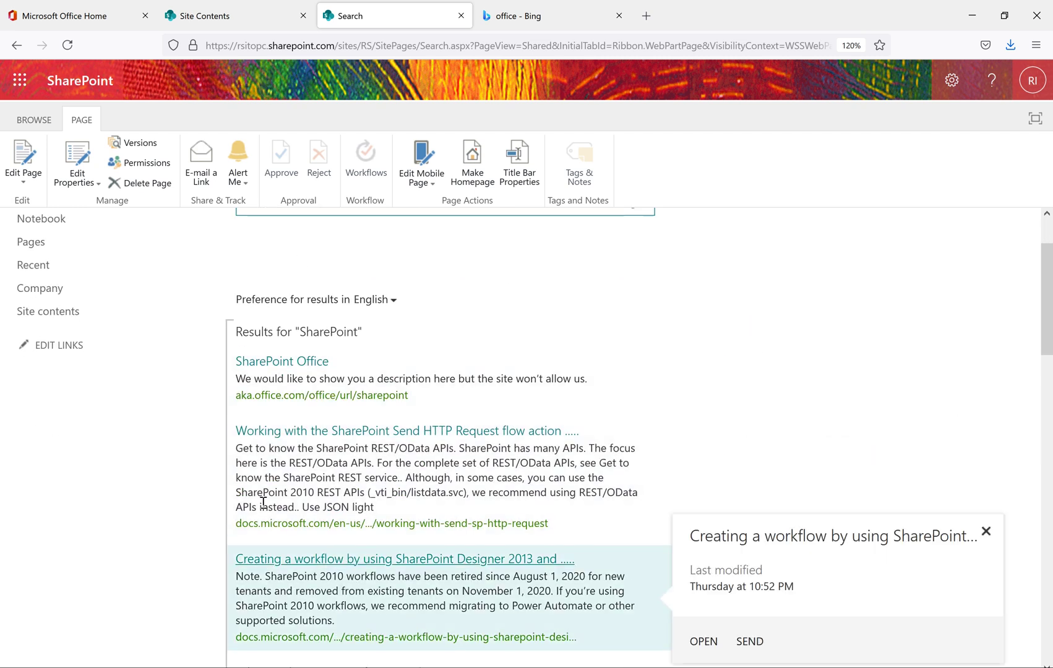
Step: Go from the Rishan Solutions site contents to the full site settings and open the site-level search Query Rules
{"action": "left_click", "coordinate": [248, 9]}
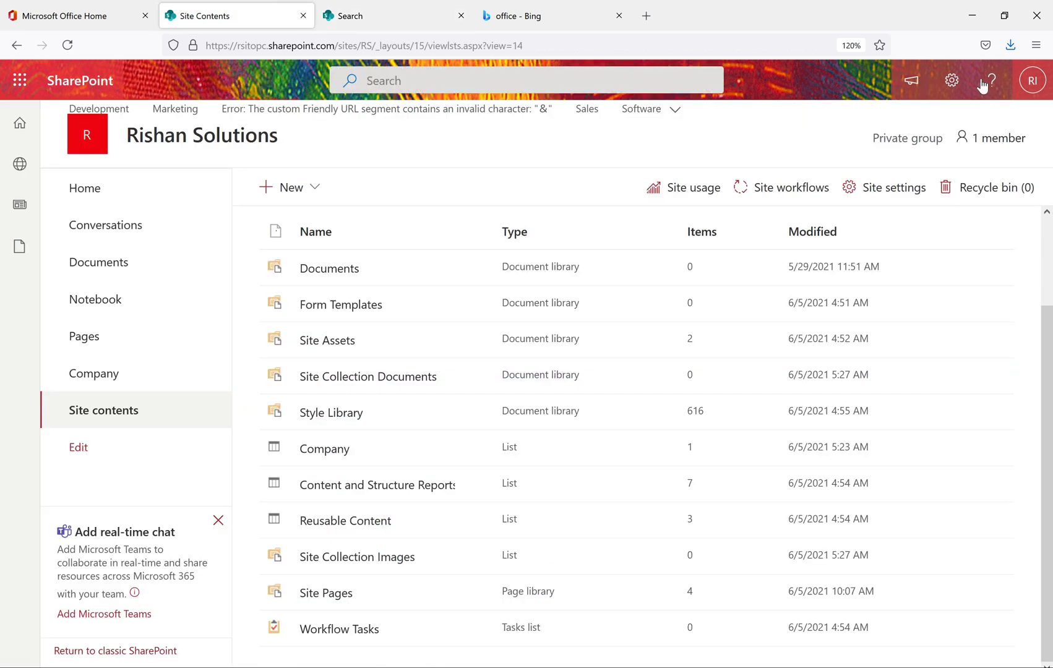
{"action": "left_click", "coordinate": [951, 81]}
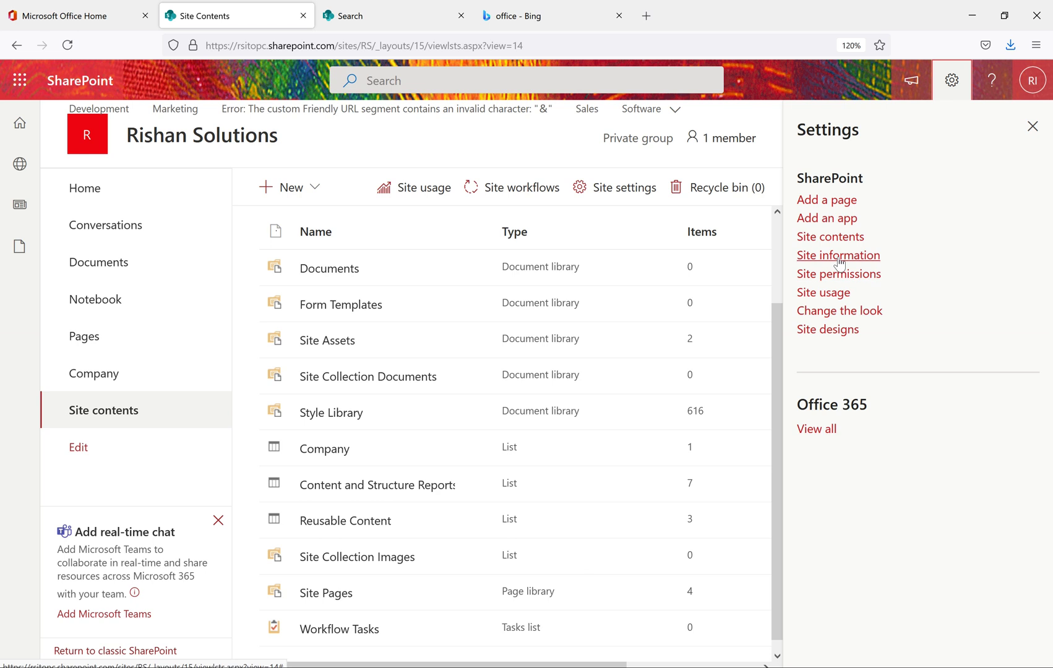
{"action": "left_click", "coordinate": [840, 259]}
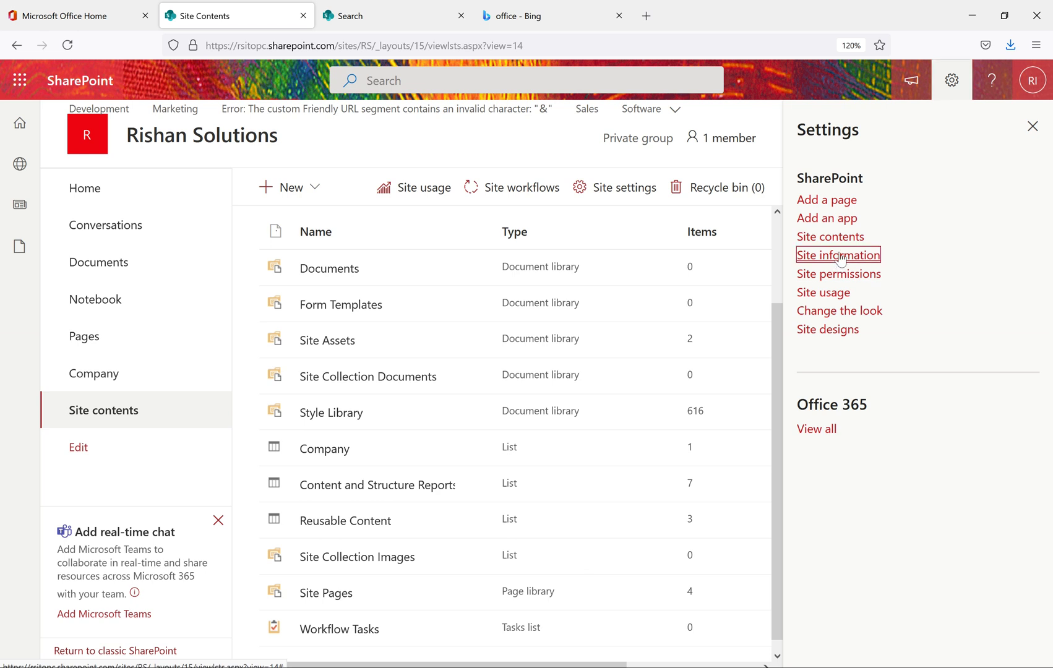
{"action": "left_click", "coordinate": [840, 535]}
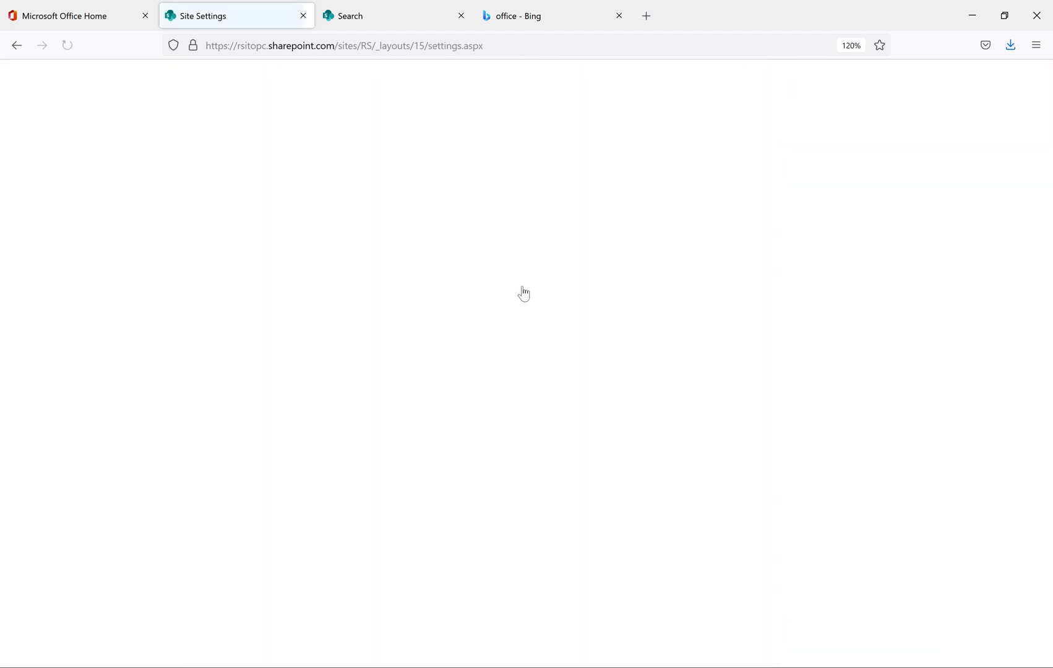
{"action": "scroll", "coordinate": [518, 490], "scroll_direction": "down", "scroll_amount": 4}
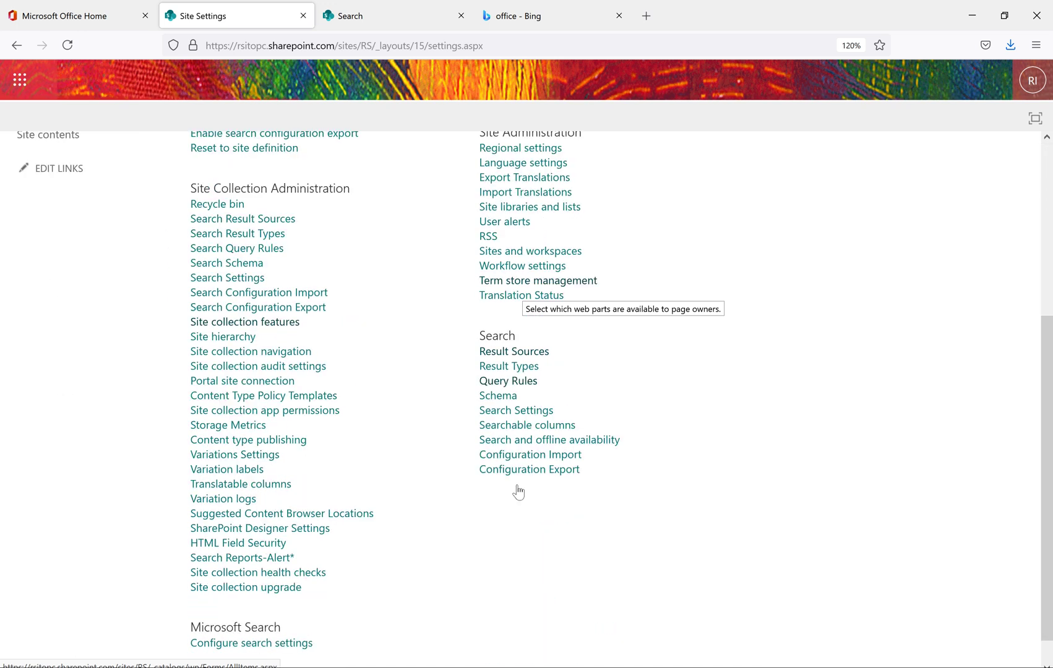
{"action": "left_click", "coordinate": [515, 384]}
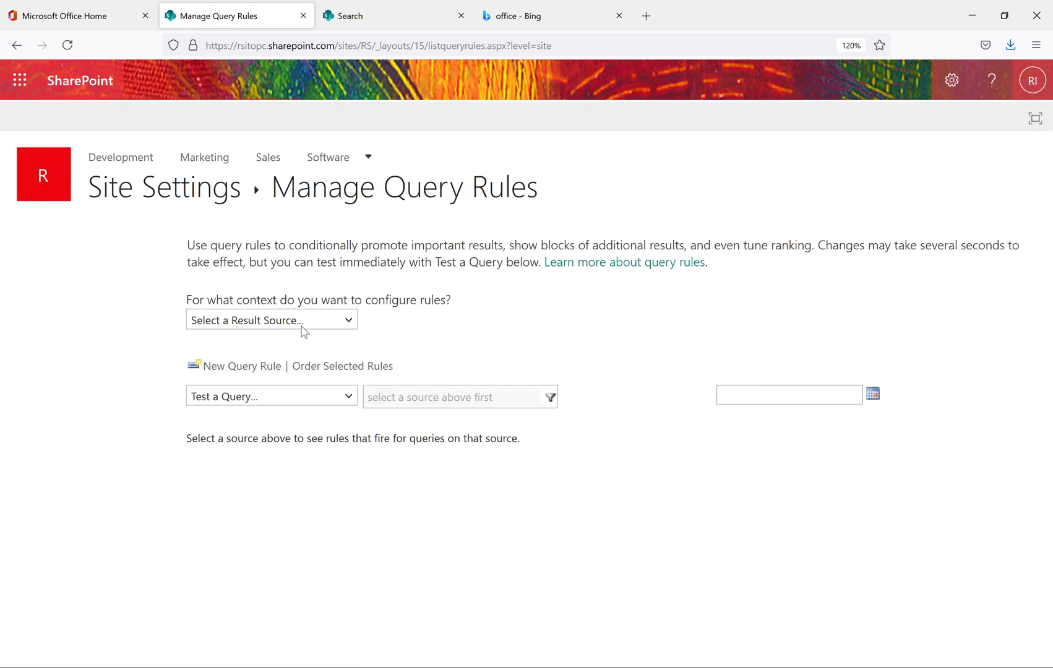
Step: Set the query rule context to Local SharePoint Results (System) and open the ExtranalSearch rule for editing
{"action": "left_click", "coordinate": [339, 327]}
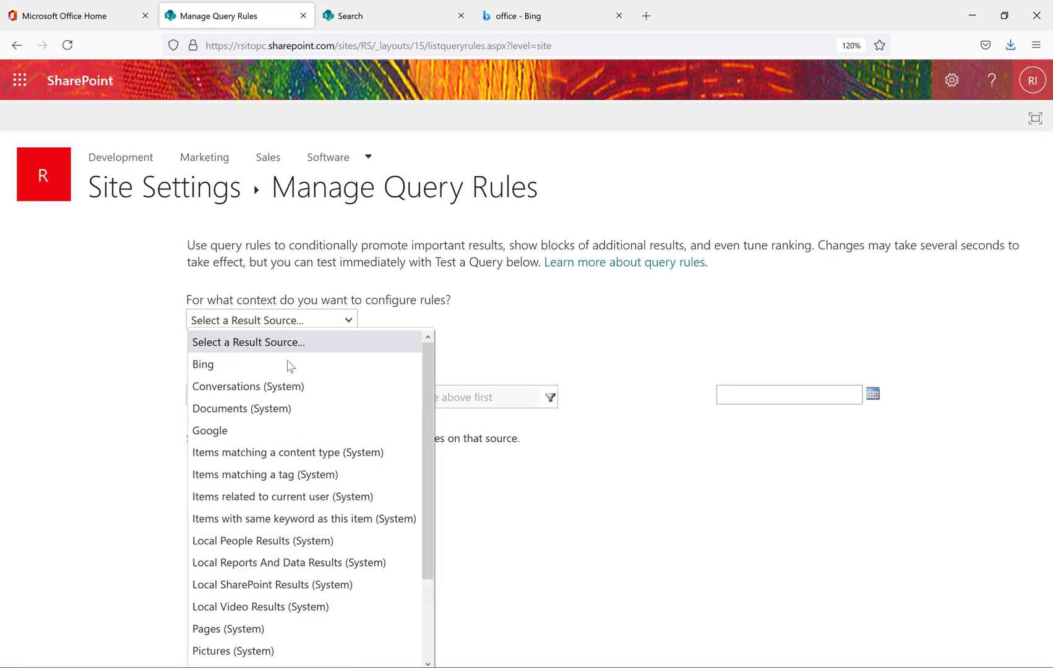
{"action": "left_click", "coordinate": [296, 590]}
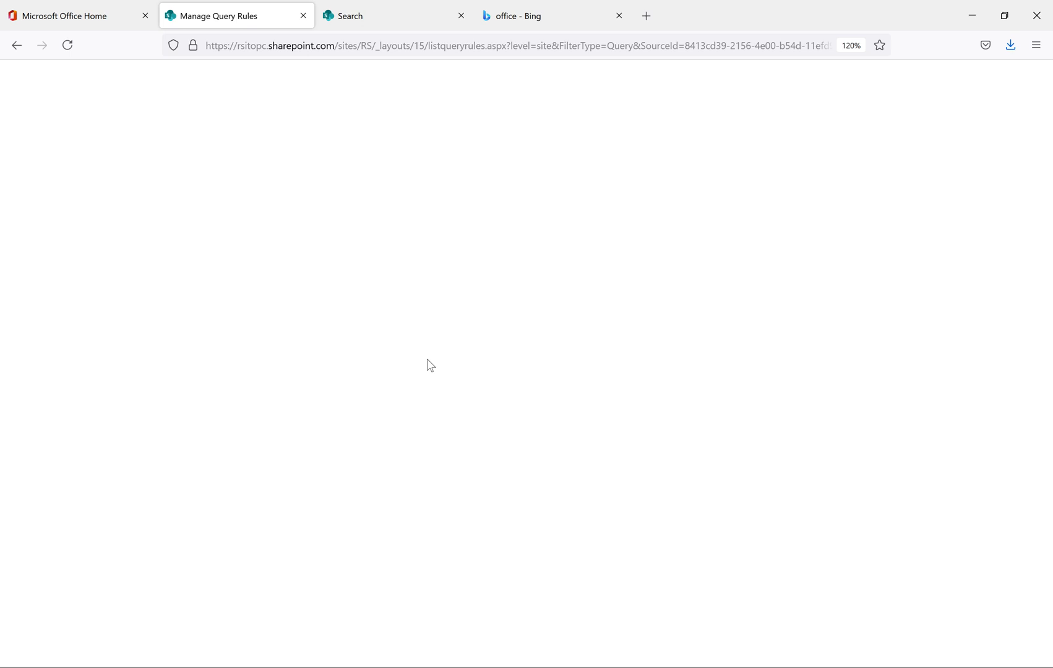
{"action": "scroll", "coordinate": [426, 364], "scroll_direction": "down", "scroll_amount": 3}
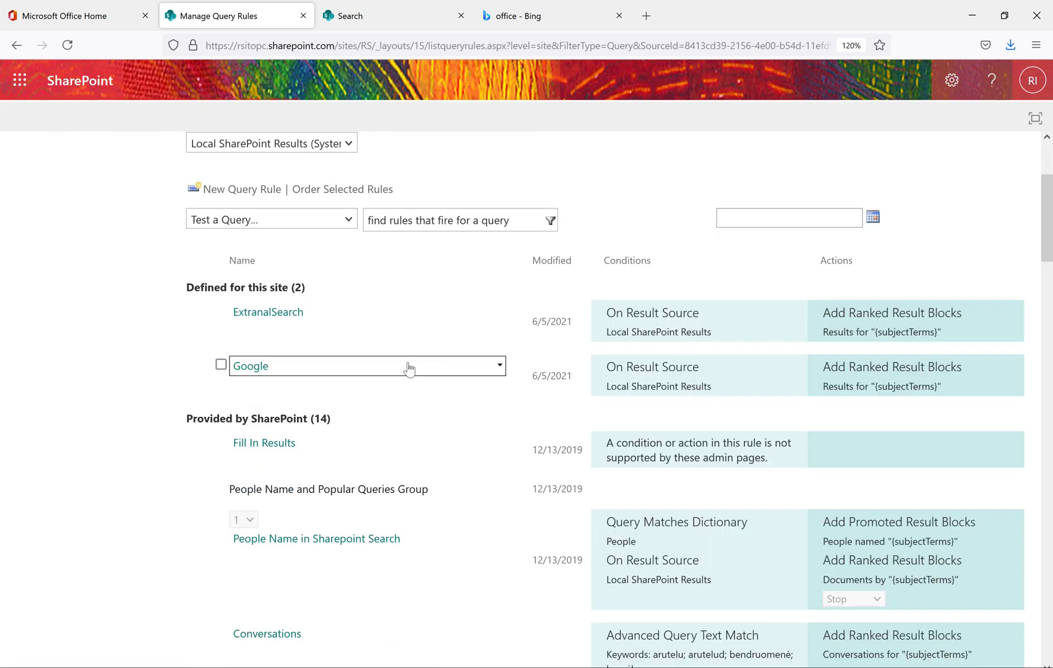
{"action": "left_click", "coordinate": [320, 313]}
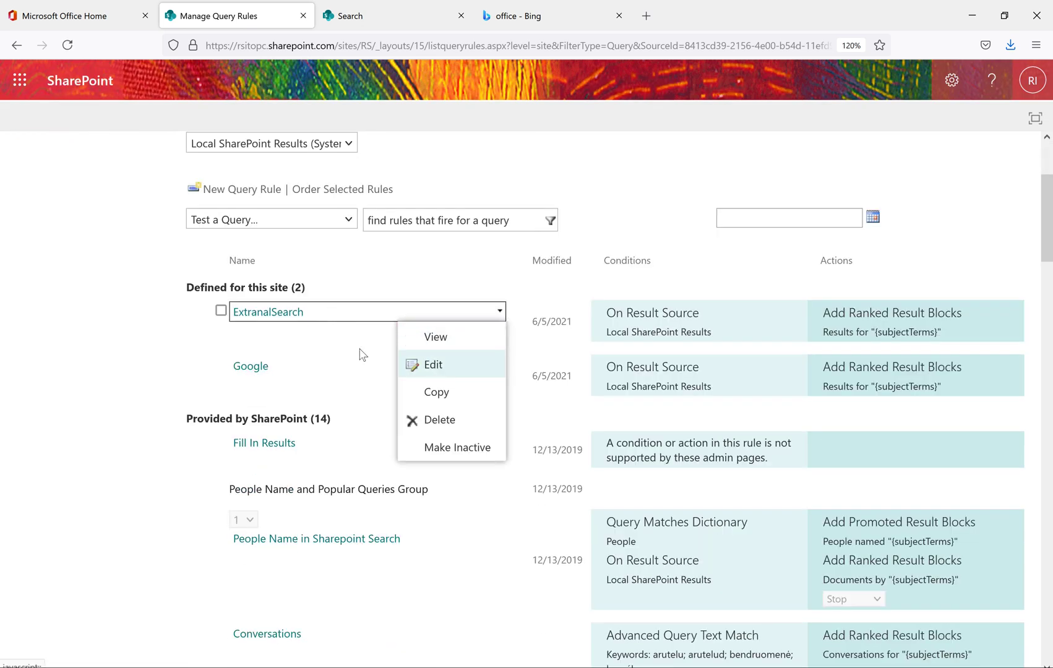
{"action": "left_click", "coordinate": [433, 365]}
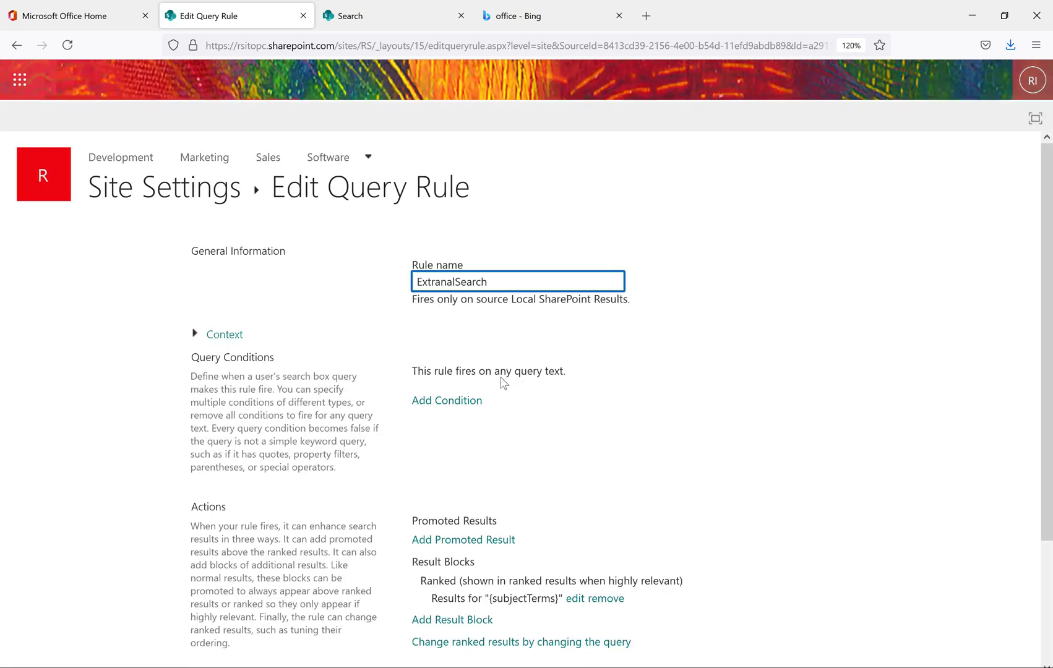
{"action": "scroll", "coordinate": [567, 345], "scroll_direction": "down", "scroll_amount": 1}
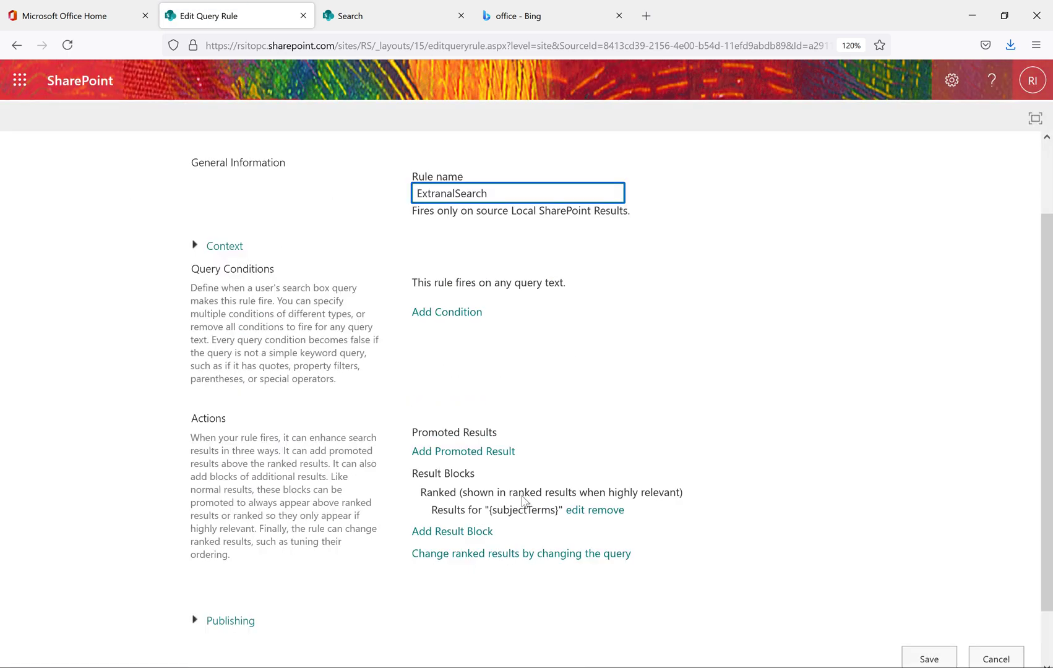
Step: Limit the ExtranalSearch rule's Bing result block to 4 items and save the query rule
{"action": "left_click", "coordinate": [574, 516]}
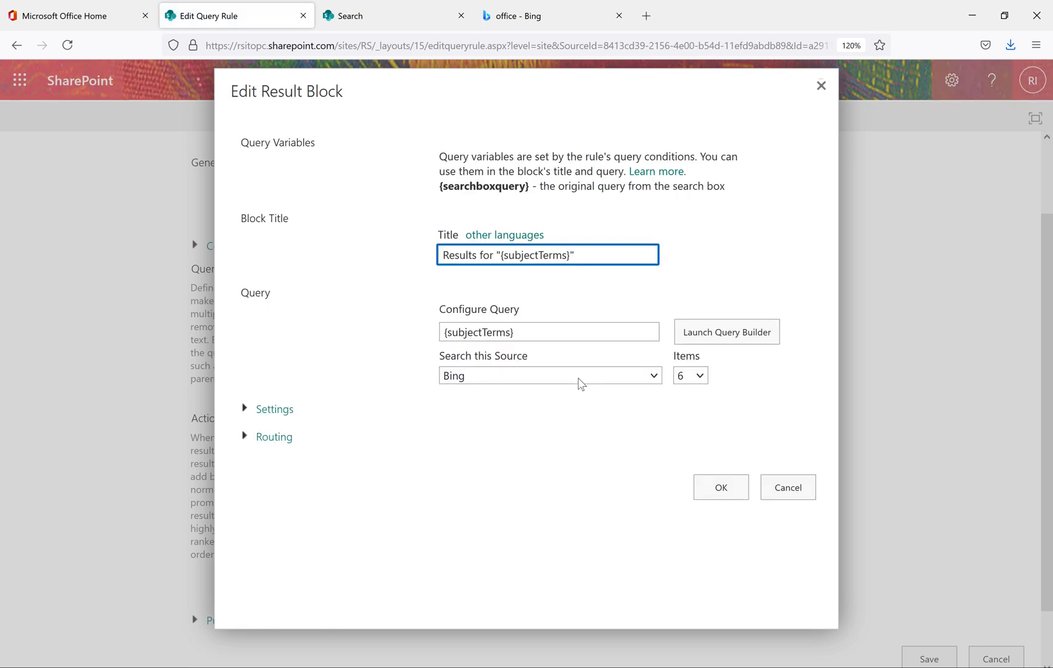
{"action": "left_click", "coordinate": [685, 377]}
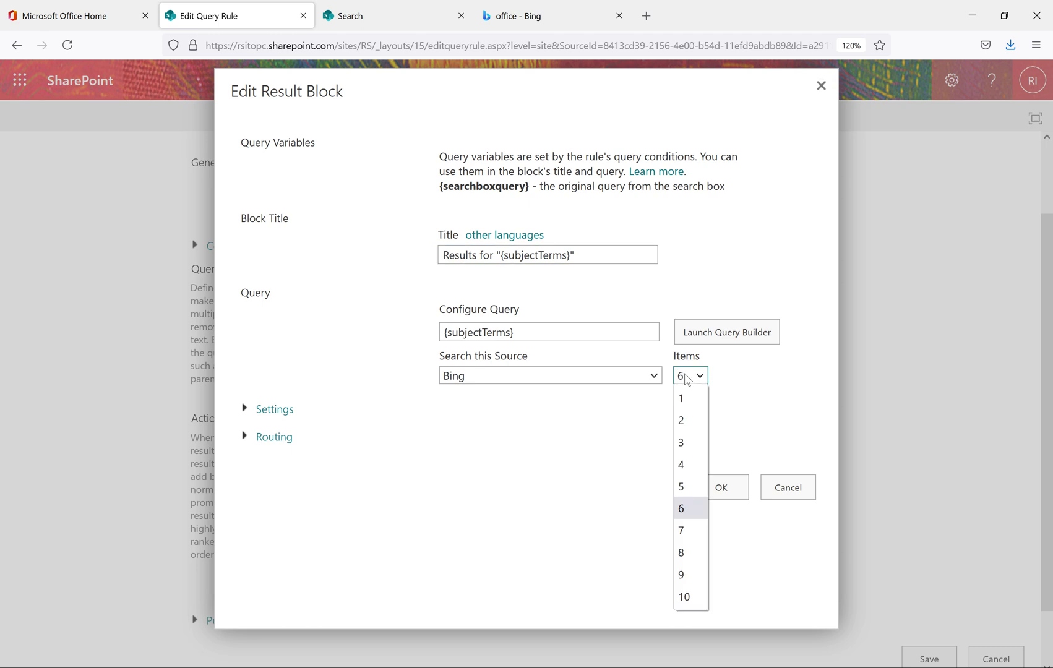
{"action": "left_click", "coordinate": [681, 464]}
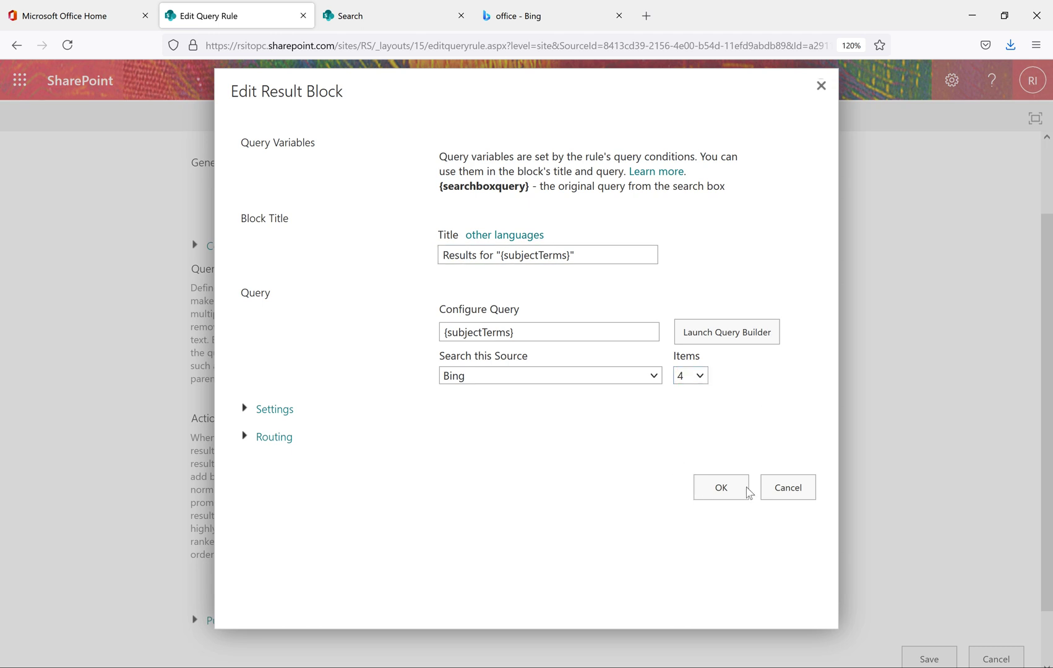
{"action": "left_click", "coordinate": [728, 501]}
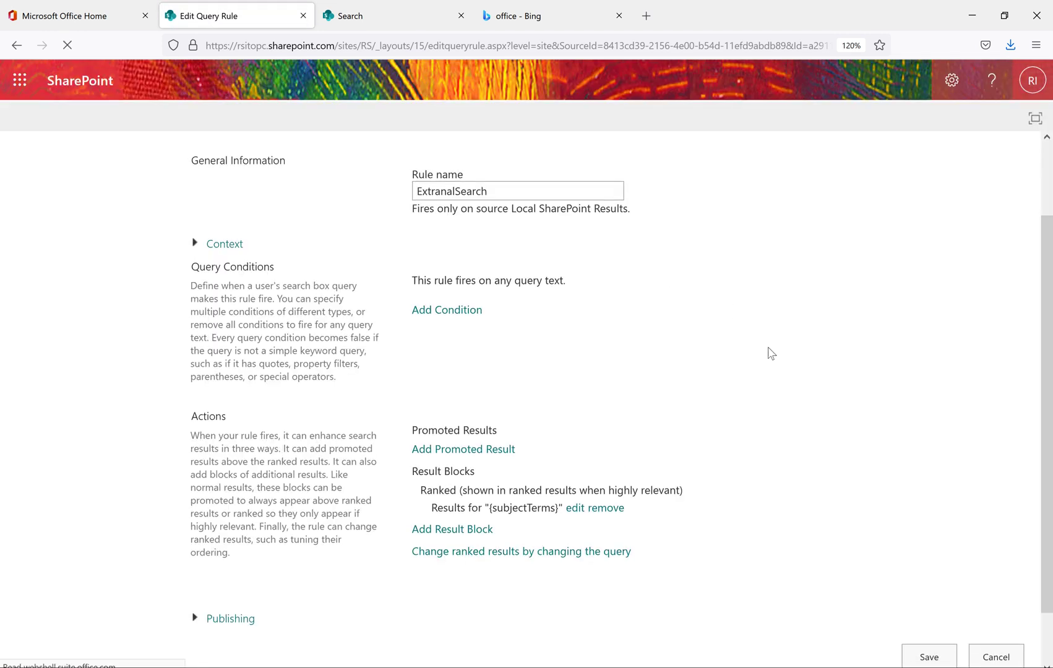
{"action": "left_click", "coordinate": [927, 606]}
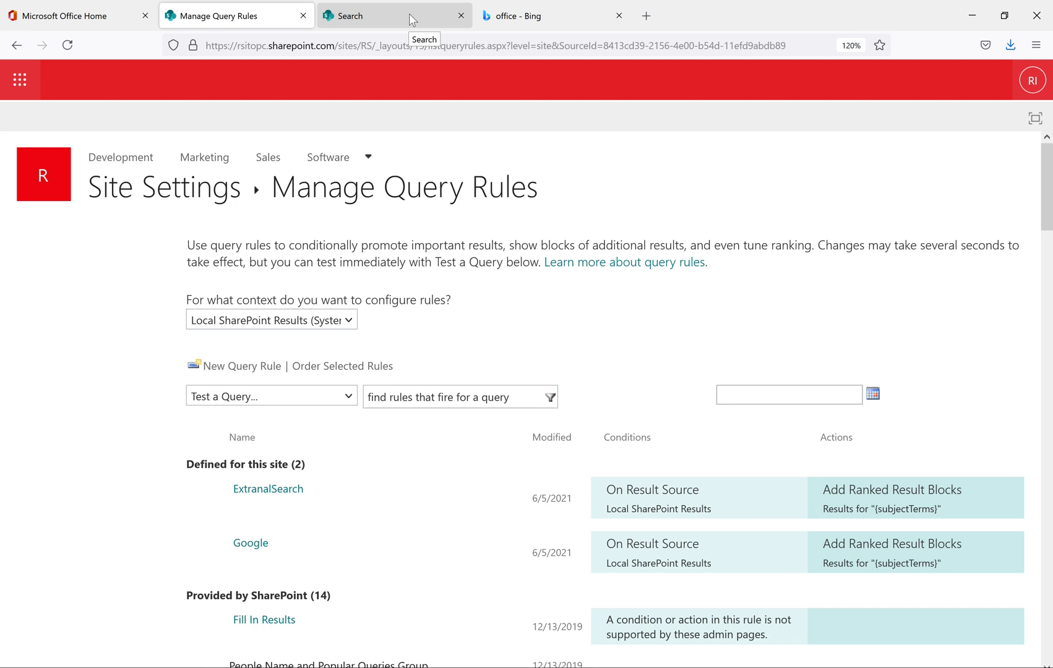
Step: Return to the Search page showing the "SharePoint" results and reload it to apply the changed result block
{"action": "left_click", "coordinate": [409, 16]}
{"action": "scroll", "coordinate": [679, 235], "scroll_direction": "up", "scroll_amount": 2}
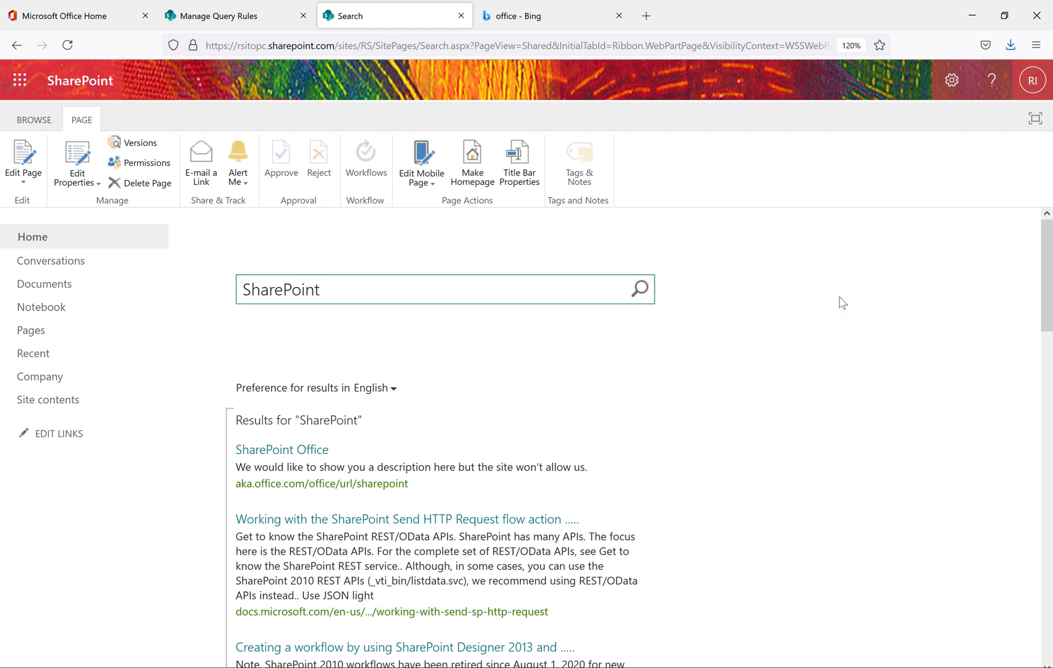
{"action": "scroll", "coordinate": [842, 302], "scroll_direction": "down", "scroll_amount": 10}
{"action": "scroll", "coordinate": [841, 302], "scroll_direction": "up", "scroll_amount": 5}
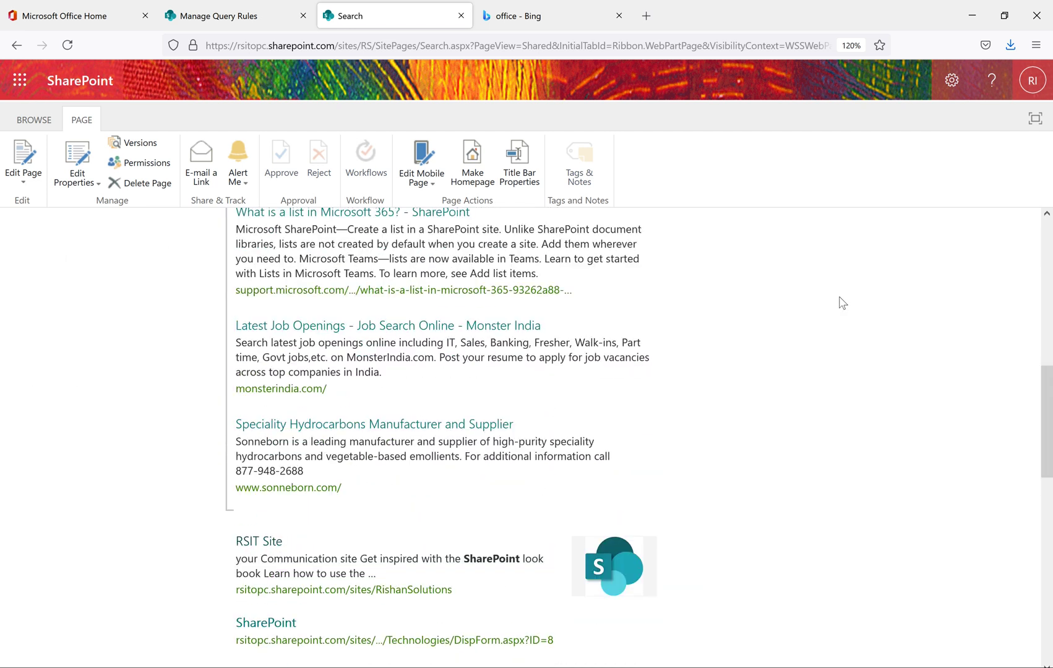
{"action": "scroll", "coordinate": [842, 303], "scroll_direction": "up", "scroll_amount": 5}
{"action": "left_click", "coordinate": [434, 46]}
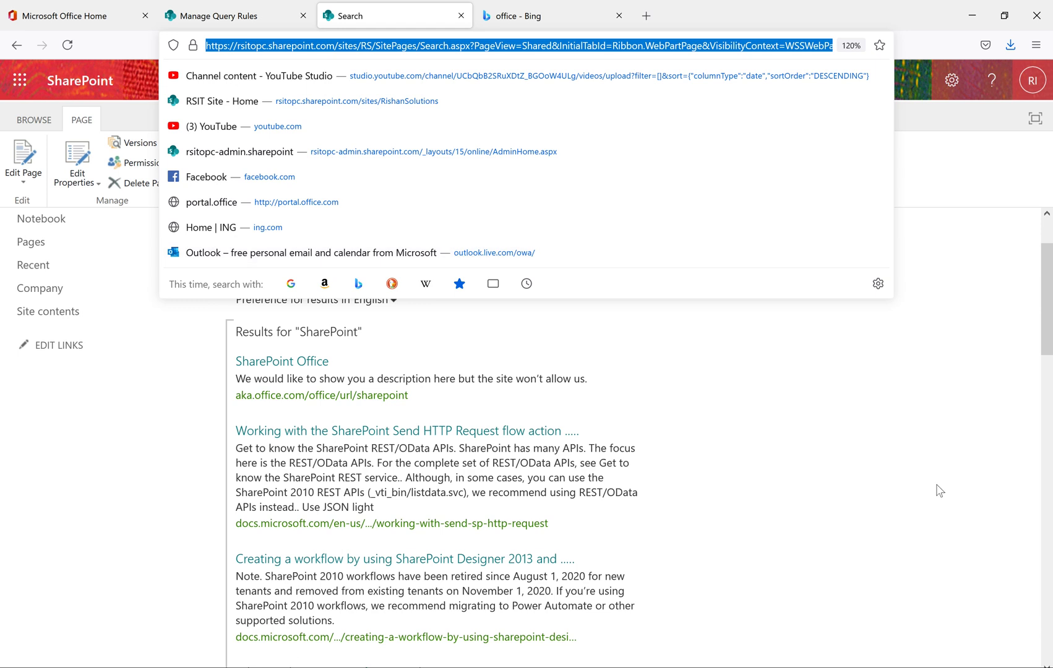
{"action": "left_click", "coordinate": [932, 487]}
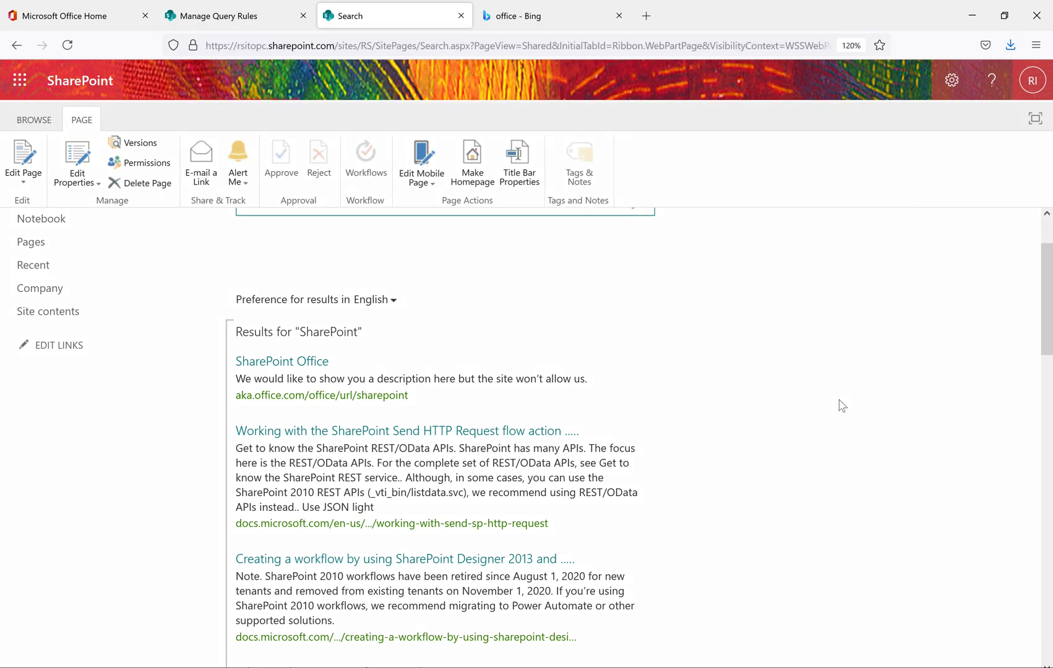
{"action": "key", "text": "F5"}
{"action": "left_click", "coordinate": [584, 402]}
{"action": "mouse_move", "coordinate": [583, 402]}
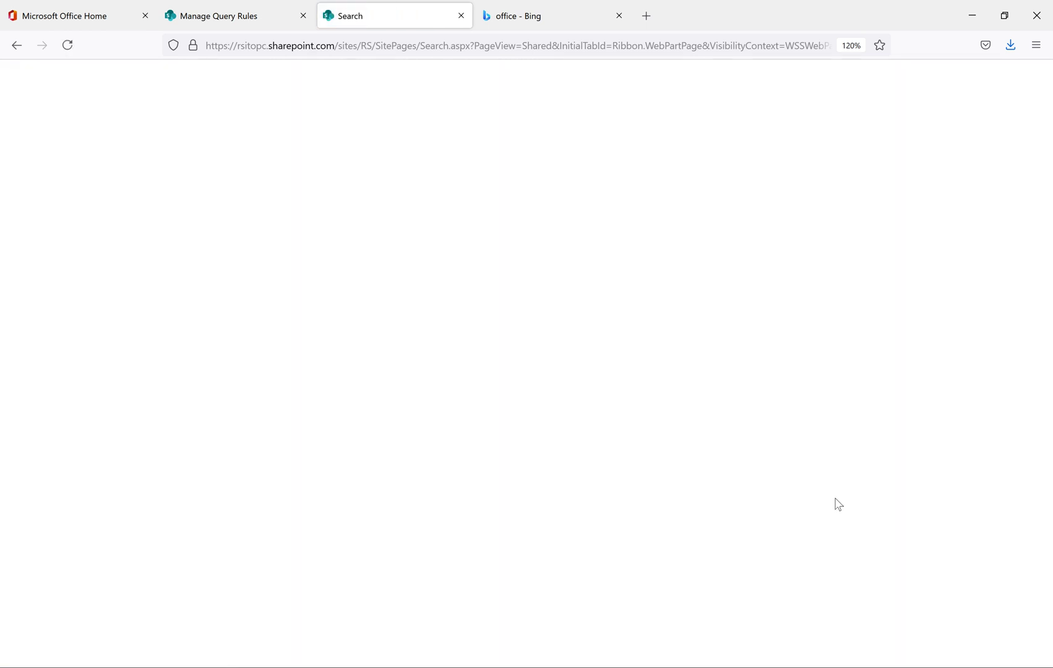
Step: Examine the reloaded "SharePoint" results, checking how many external entries the result block lists above the site results
{"action": "scroll", "coordinate": [583, 388], "scroll_direction": "down", "scroll_amount": 5}
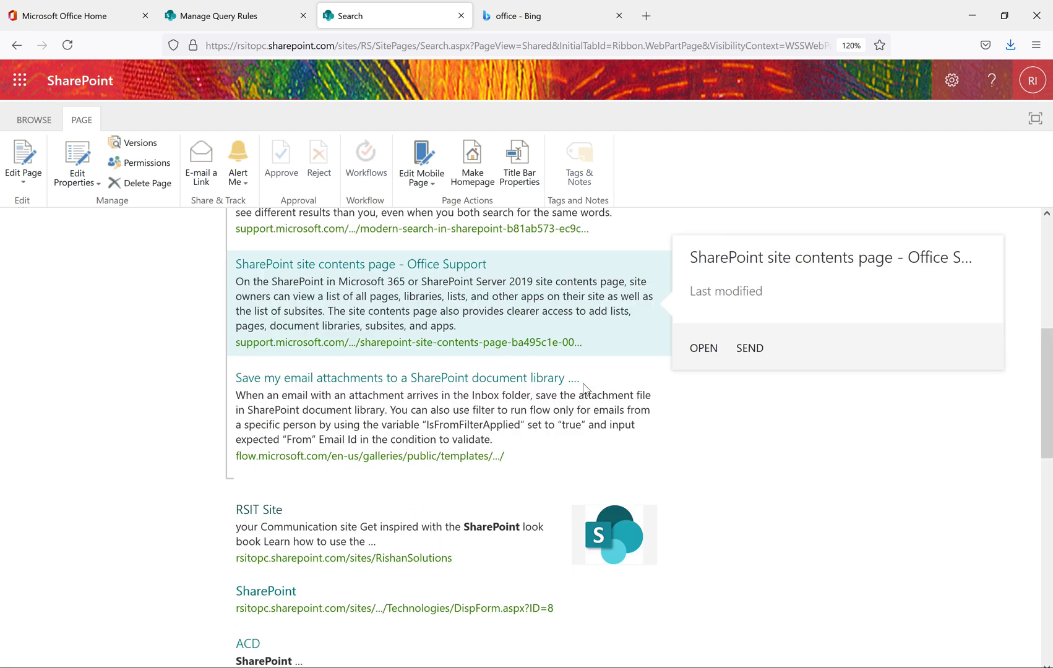
{"action": "scroll", "coordinate": [371, 330], "scroll_direction": "up", "scroll_amount": 2}
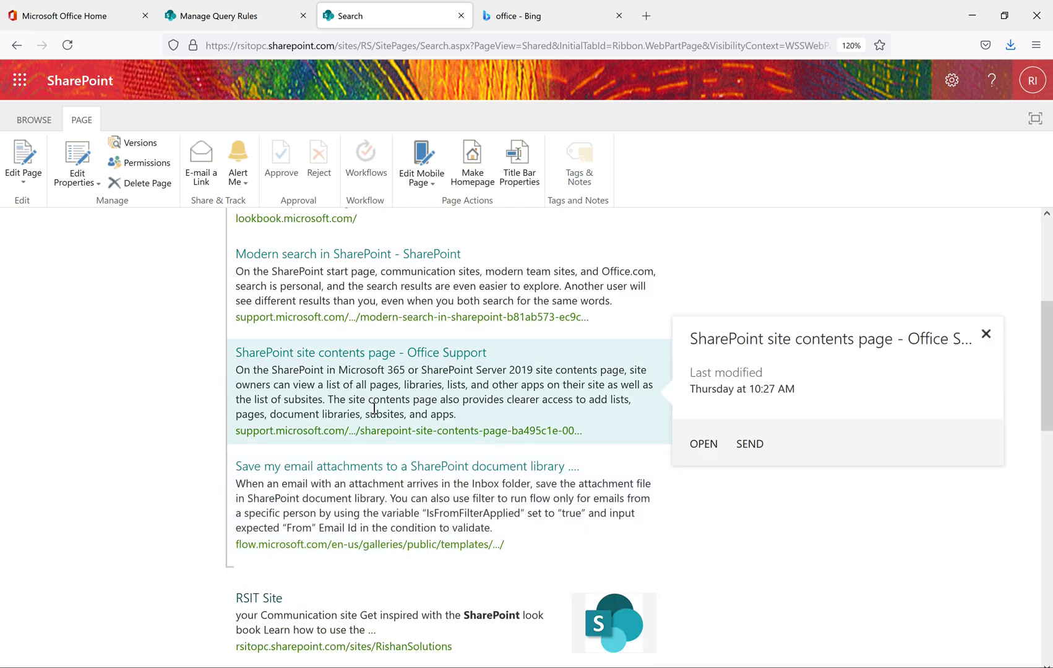
{"action": "scroll", "coordinate": [371, 330], "scroll_direction": "up", "scroll_amount": 2}
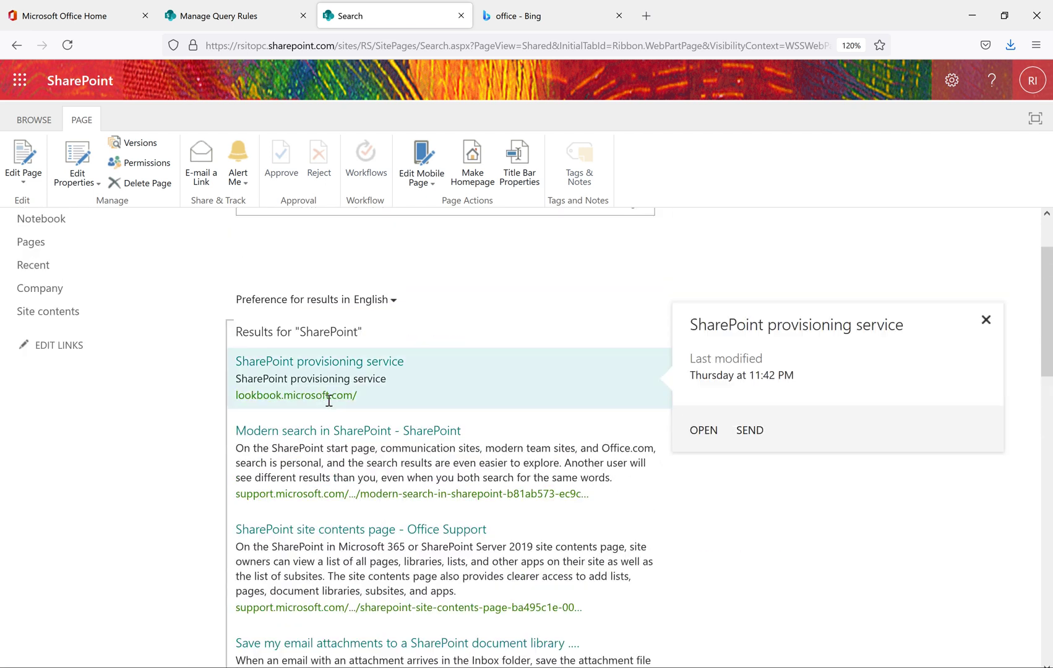
{"action": "scroll", "coordinate": [328, 400], "scroll_direction": "down", "scroll_amount": 7}
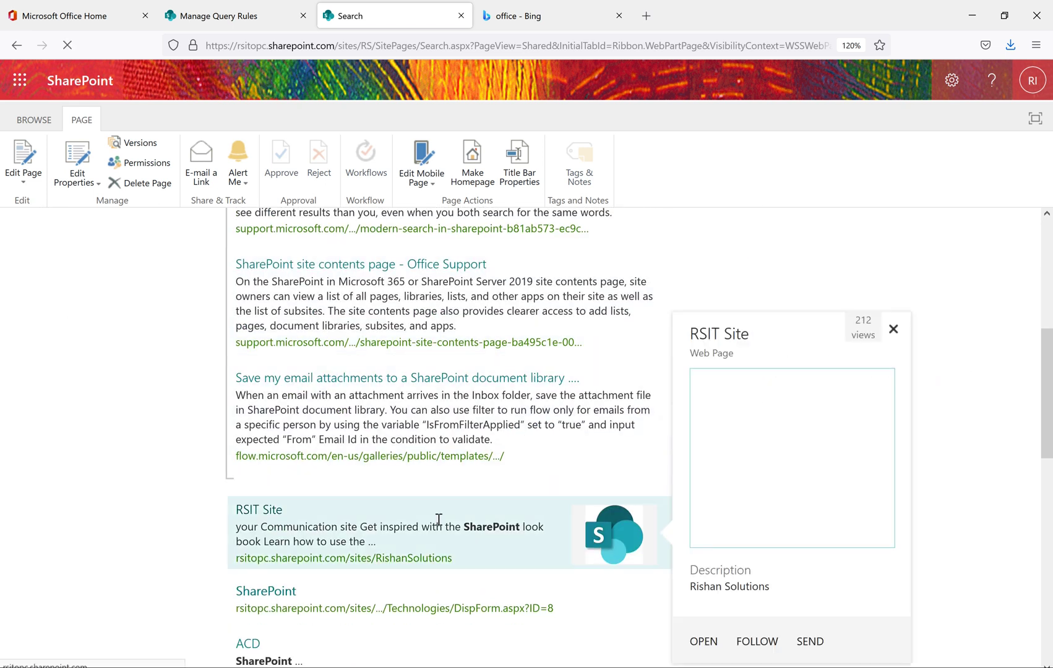
{"action": "scroll", "coordinate": [438, 524], "scroll_direction": "down", "scroll_amount": 1}
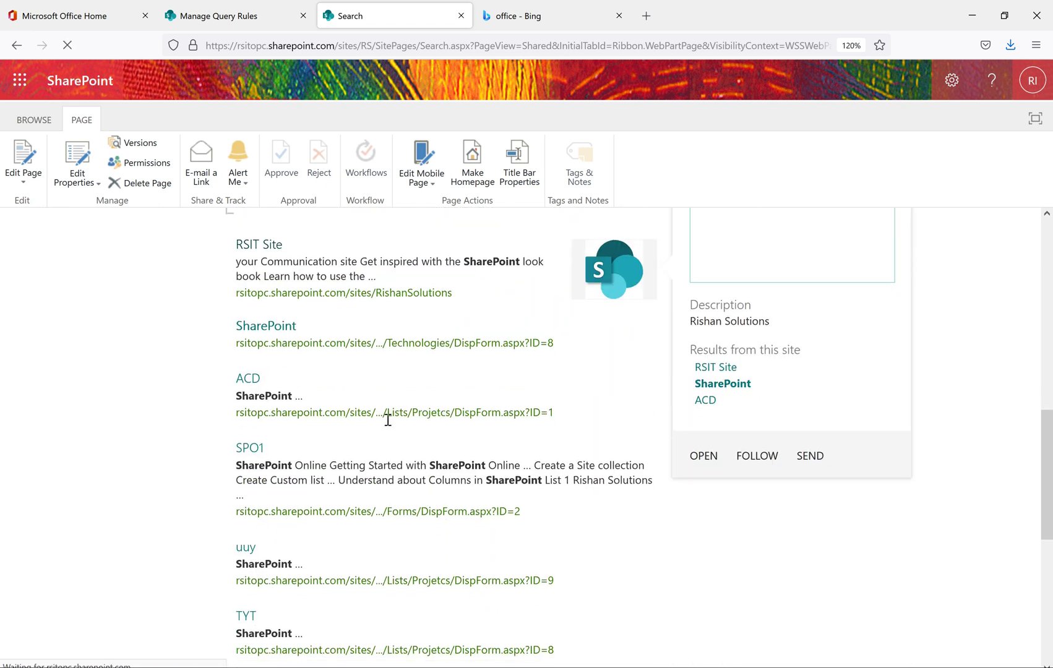
{"action": "scroll", "coordinate": [411, 578], "scroll_direction": "down", "scroll_amount": 4}
{"action": "scroll", "coordinate": [450, 530], "scroll_direction": "up", "scroll_amount": 5}
{"action": "scroll", "coordinate": [448, 532], "scroll_direction": "up", "scroll_amount": 4}
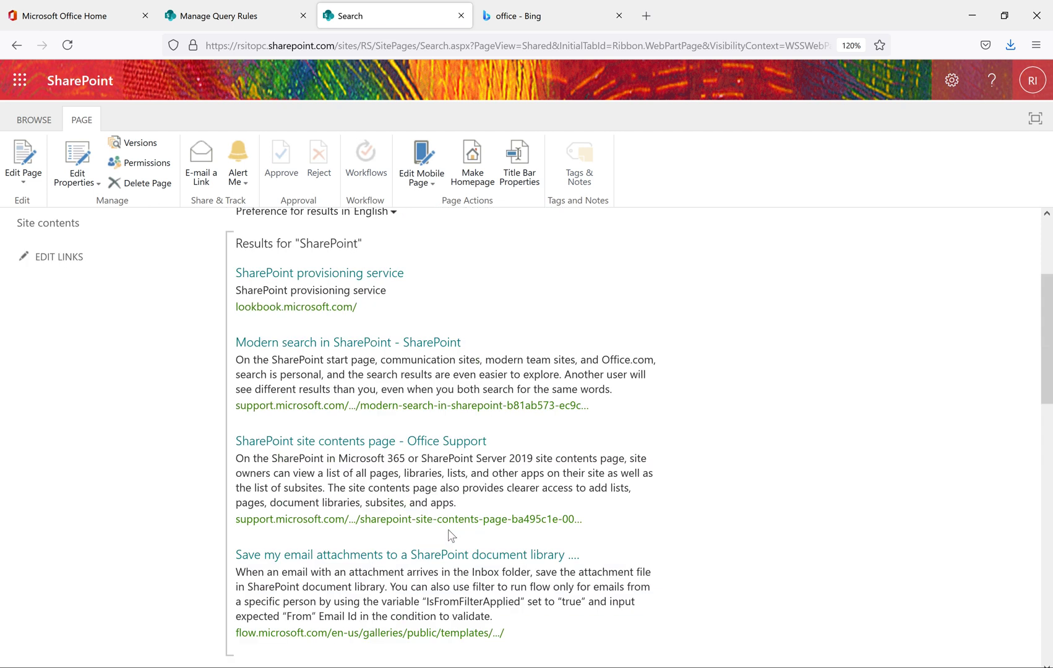
{"action": "scroll", "coordinate": [447, 535], "scroll_direction": "up", "scroll_amount": 3}
{"action": "scroll", "coordinate": [426, 520], "scroll_direction": "down", "scroll_amount": 2}
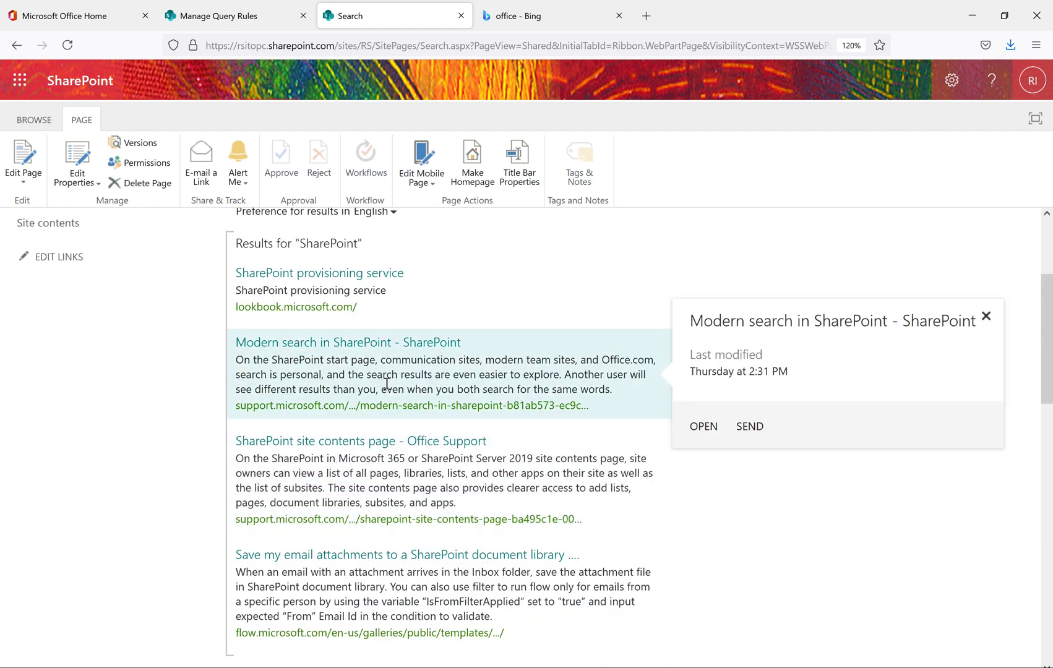
{"action": "scroll", "coordinate": [356, 369], "scroll_direction": "down", "scroll_amount": 1}
{"action": "mouse_move", "coordinate": [357, 369]}
{"action": "scroll", "coordinate": [357, 368], "scroll_direction": "up", "scroll_amount": 1}
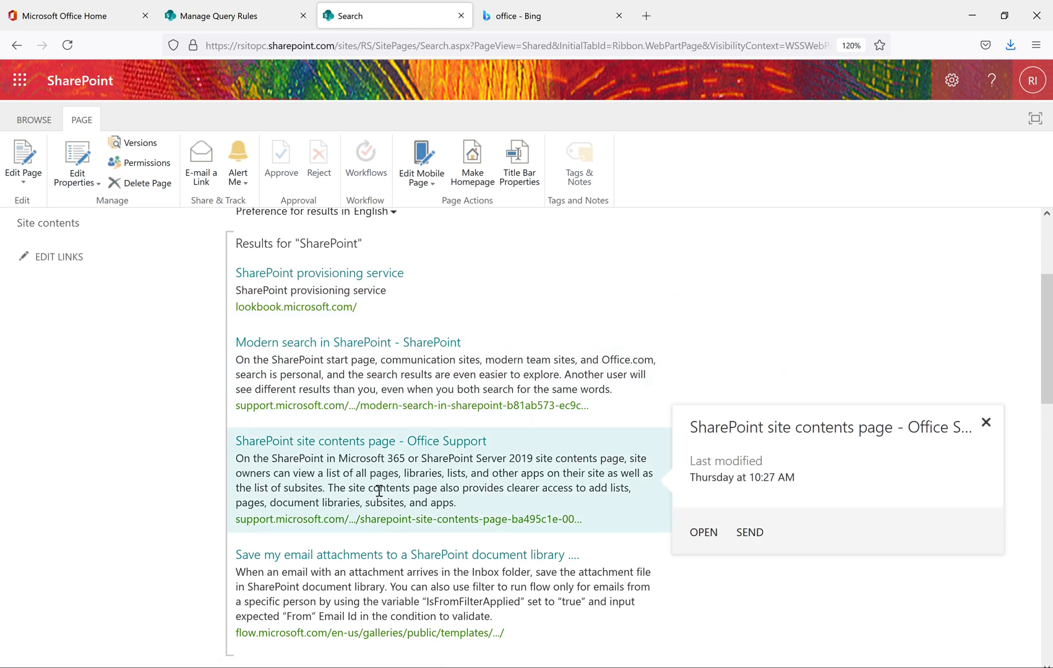
{"action": "mouse_move", "coordinate": [462, 306]}
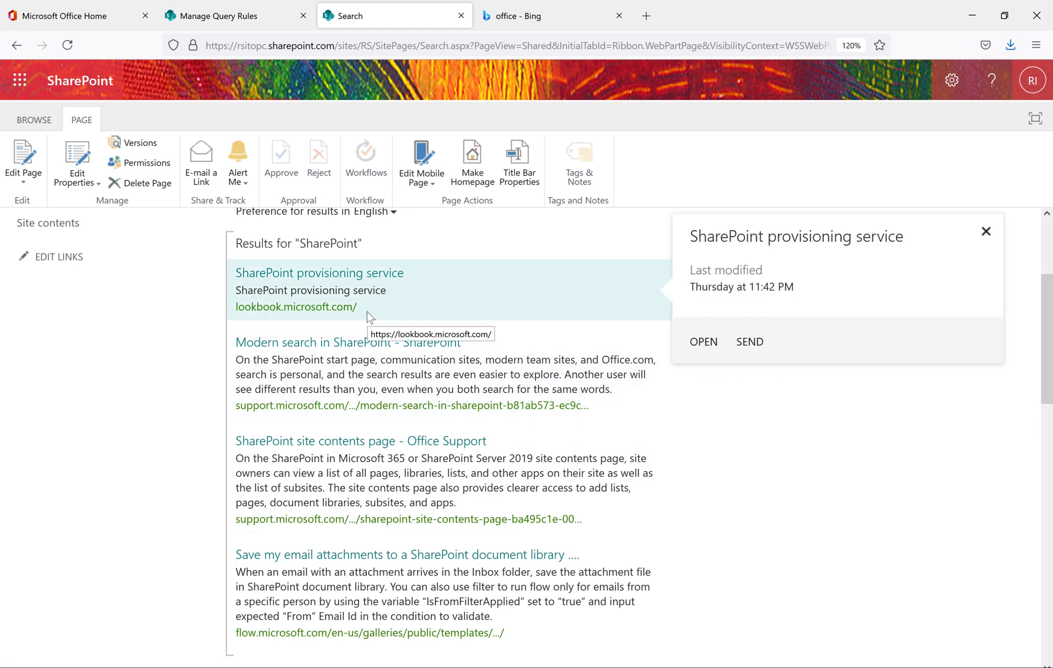